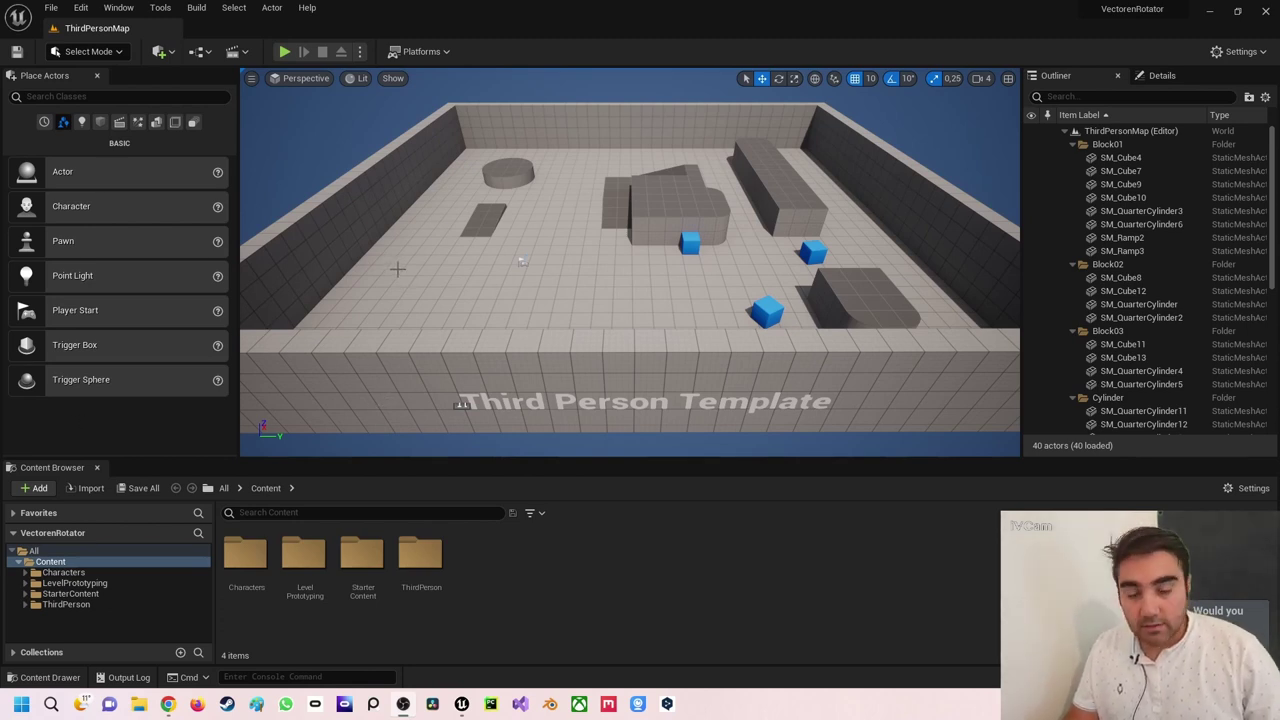
Step: Open the map's Level Blueprint from the Blueprints menu, closing and reopening it once
left_click(198, 51)
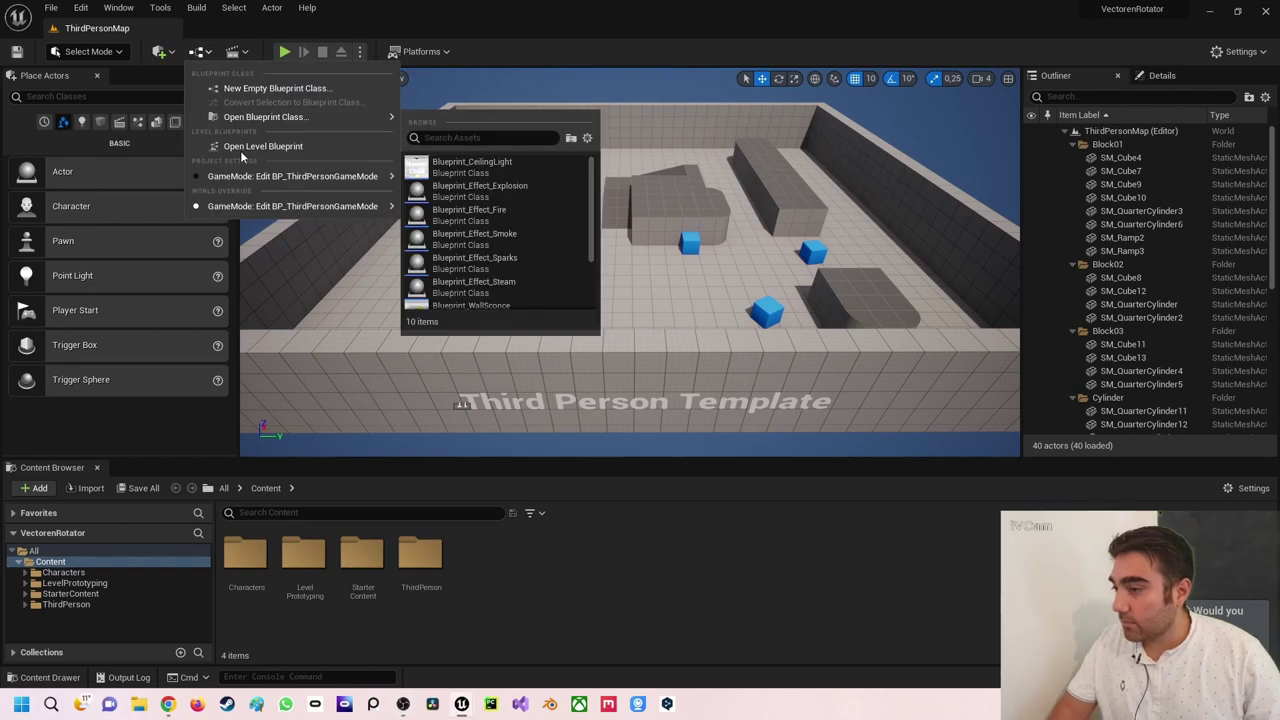
left_click(245, 148)
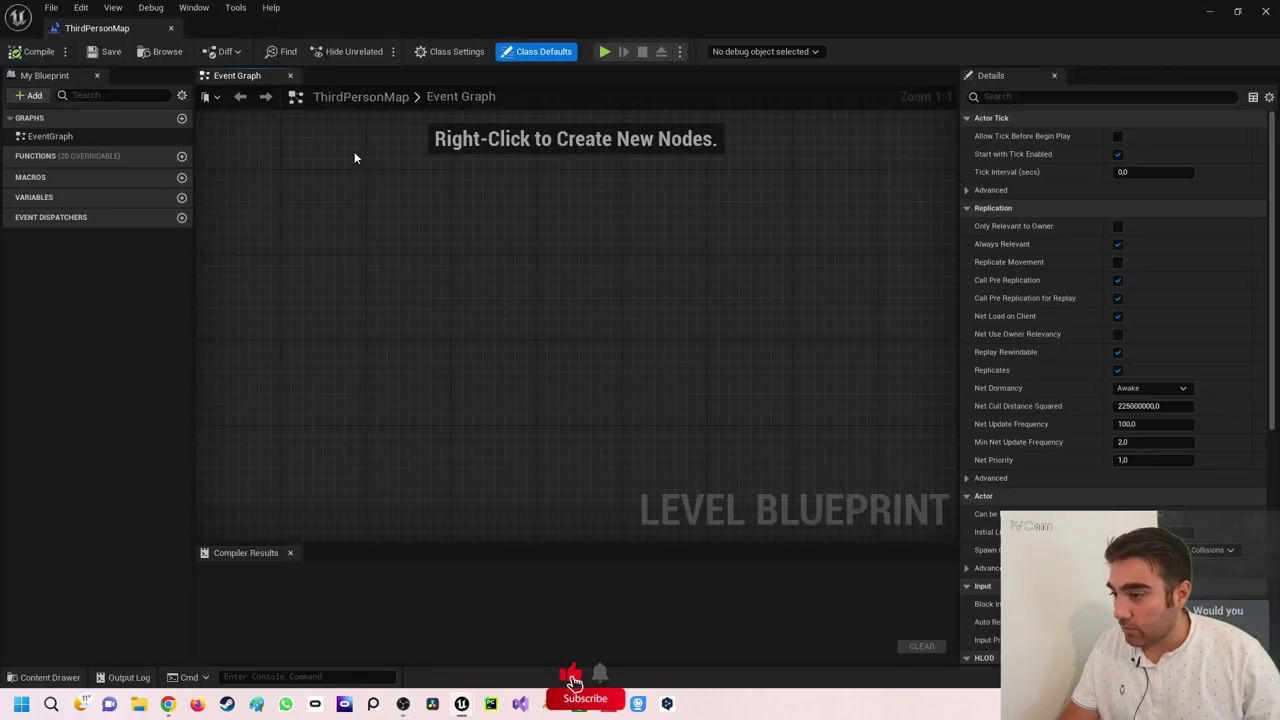
left_click(170, 28)
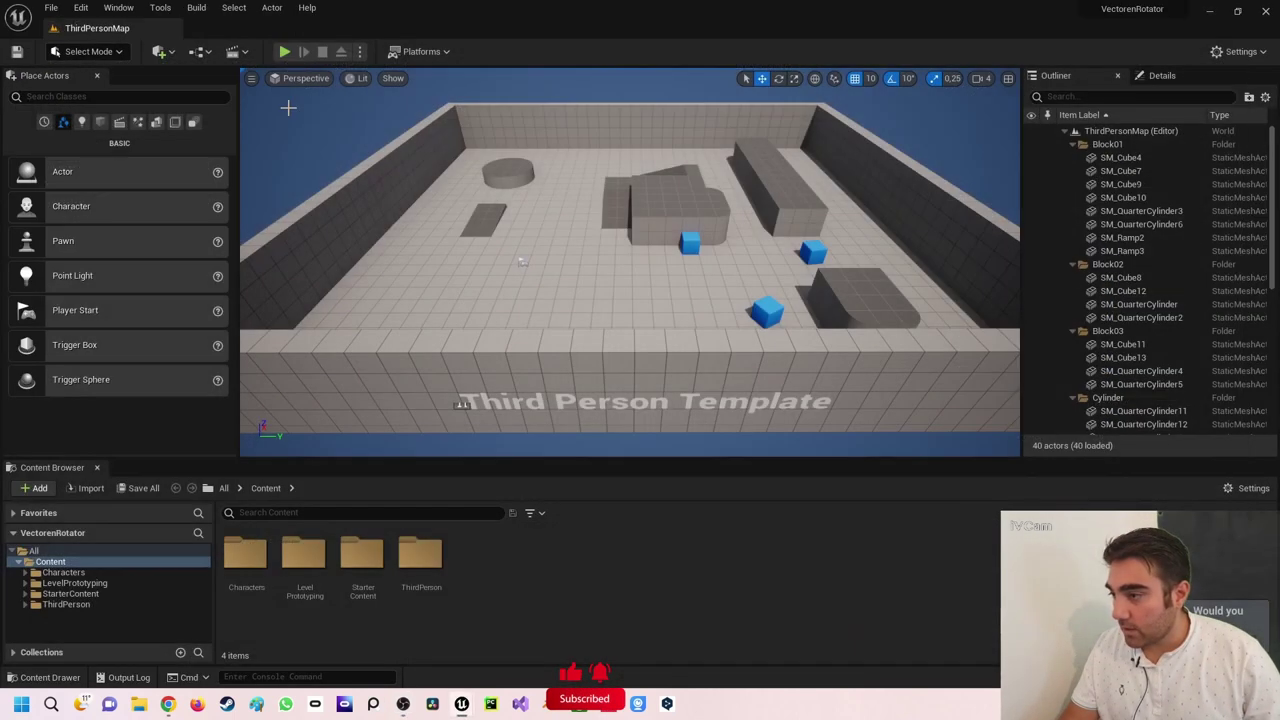
left_click(200, 51)
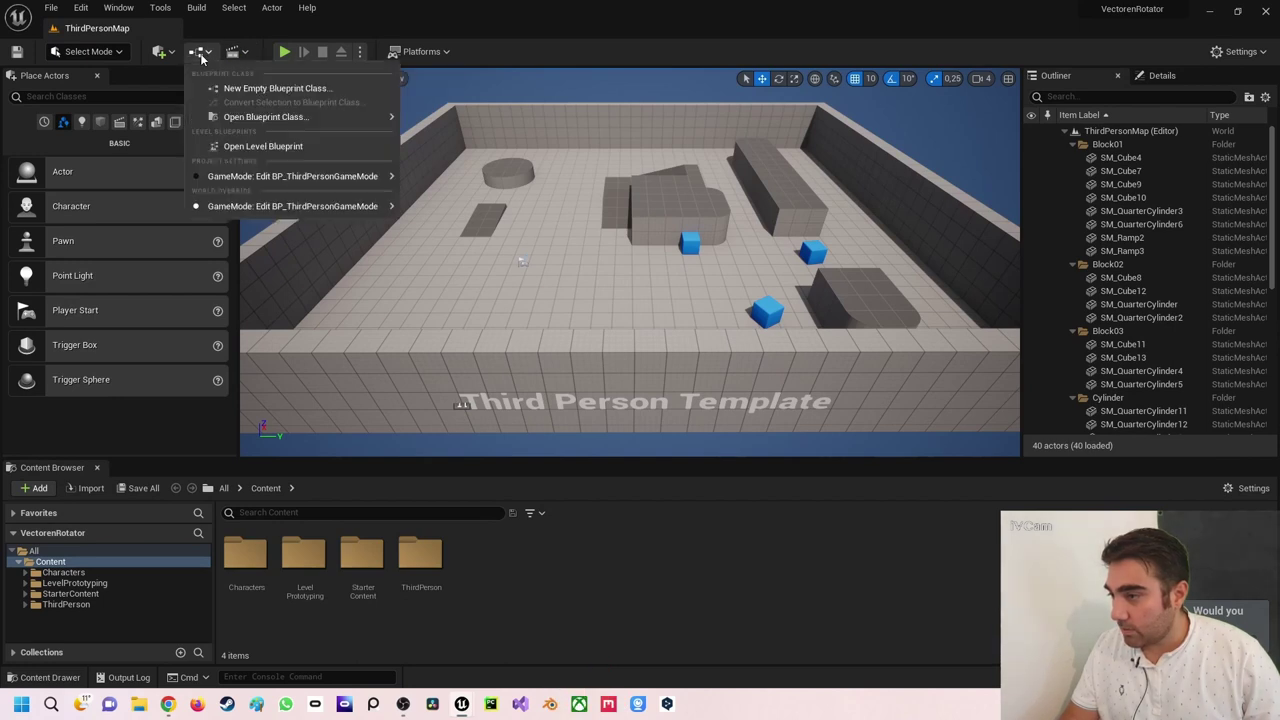
mouse_move(265, 116)
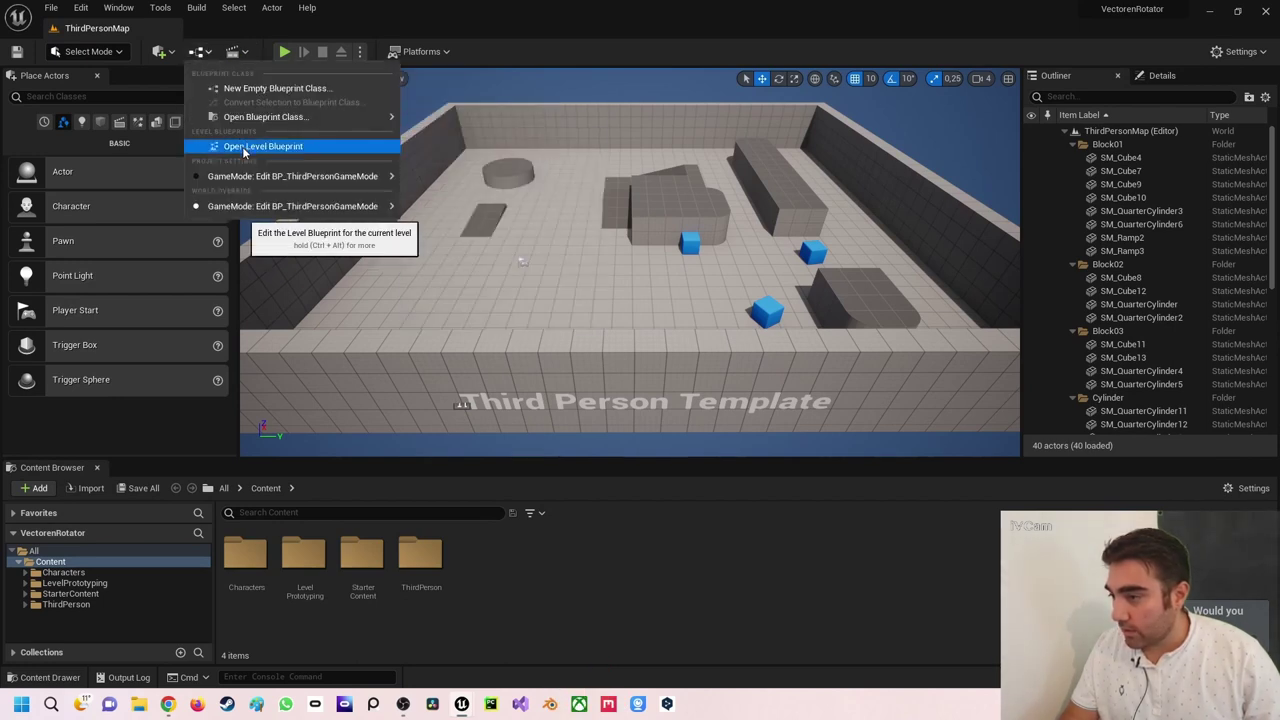
left_click(243, 149)
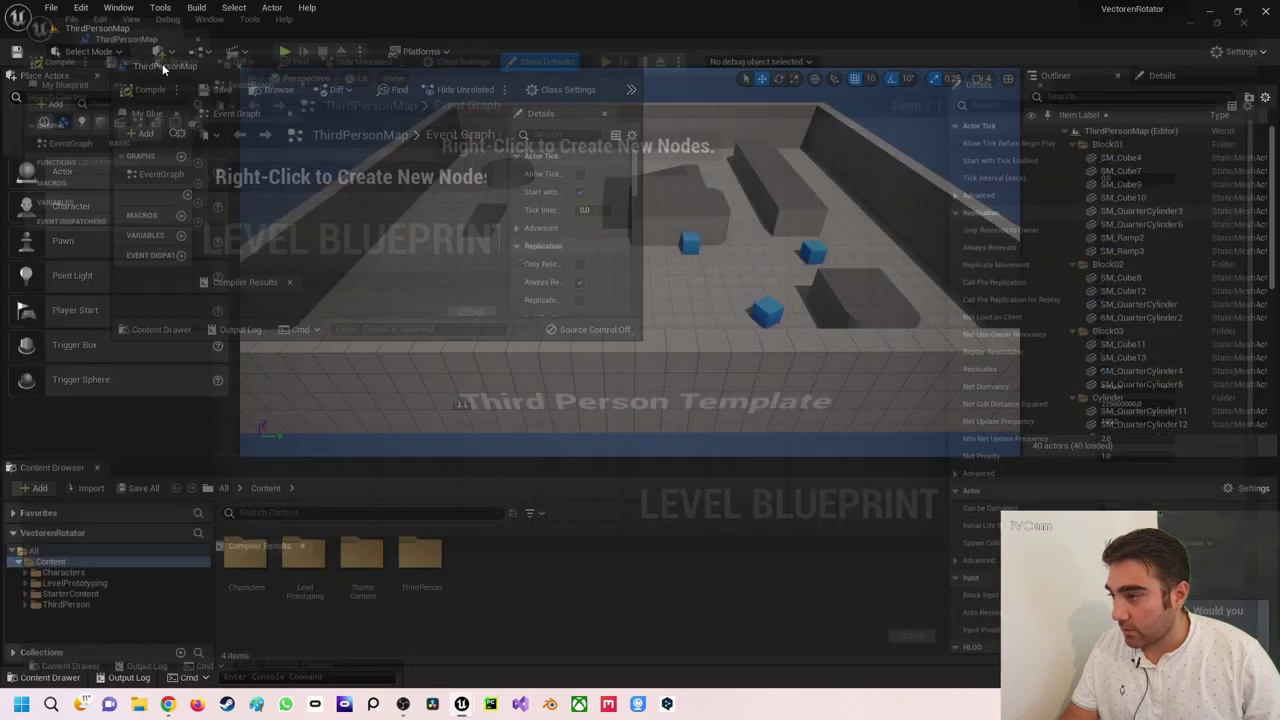
Step: Dock the Level Blueprint tab beside the ThirdPersonMap tab and return to its Event Graph
left_click_drag(108, 28, 216, 34)
left_click(82, 32)
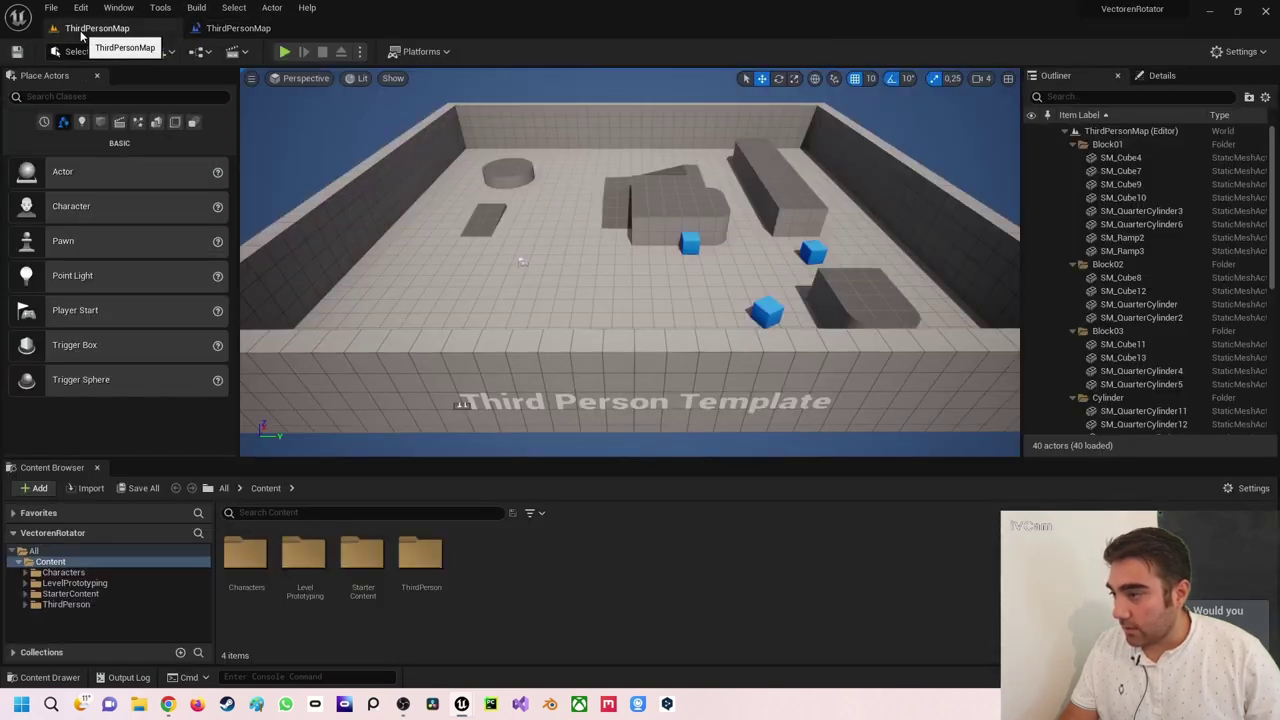
left_click(232, 28)
left_click(136, 27)
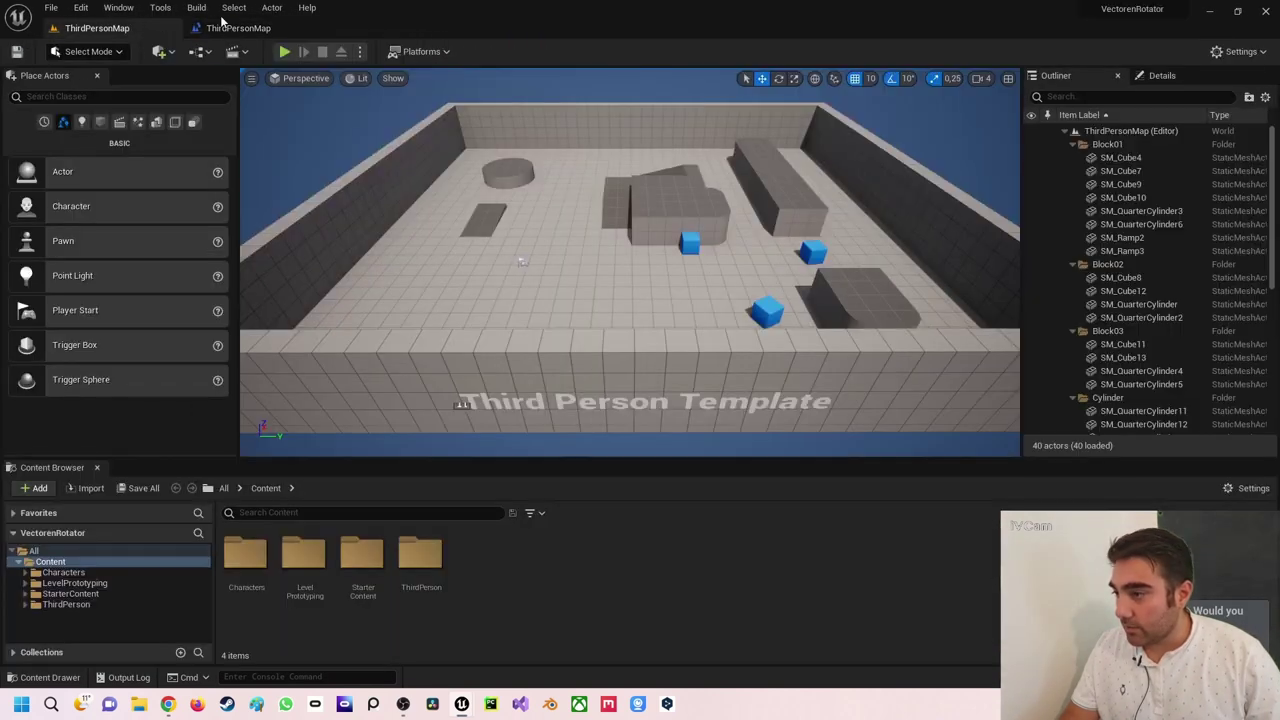
left_click(232, 28)
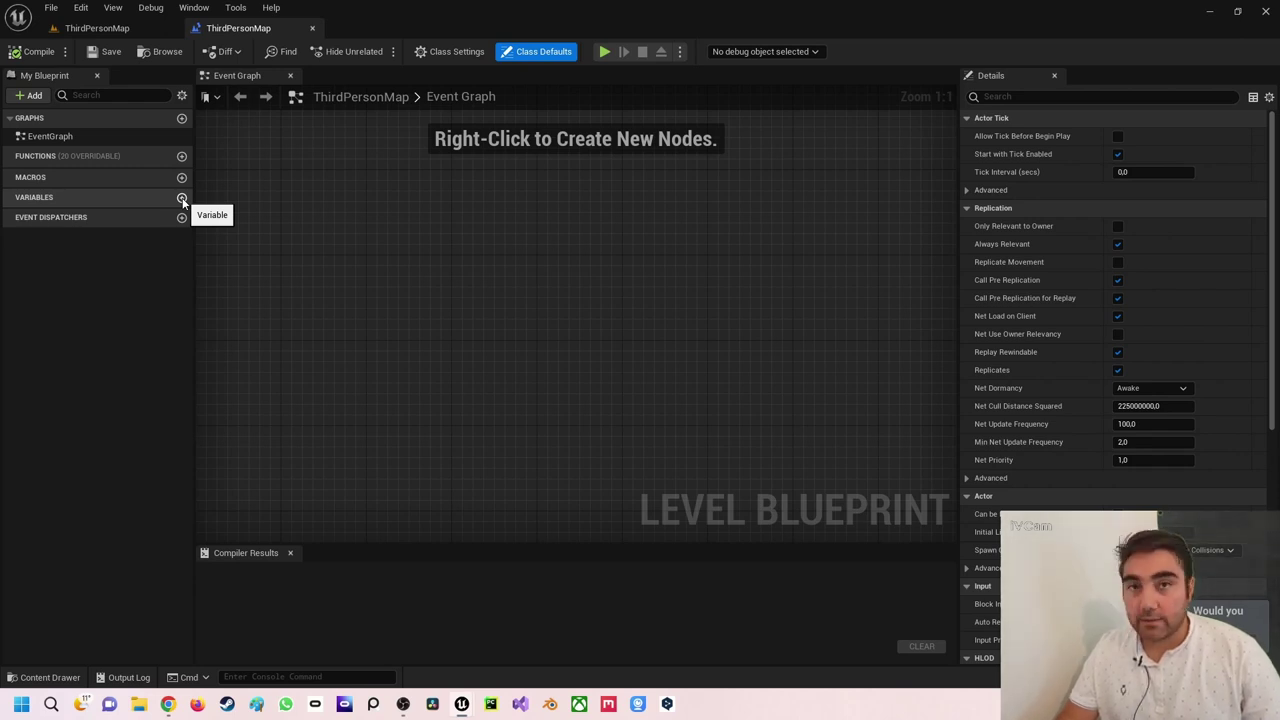
Step: Create a new variable named Position with type Vector
left_click(182, 198)
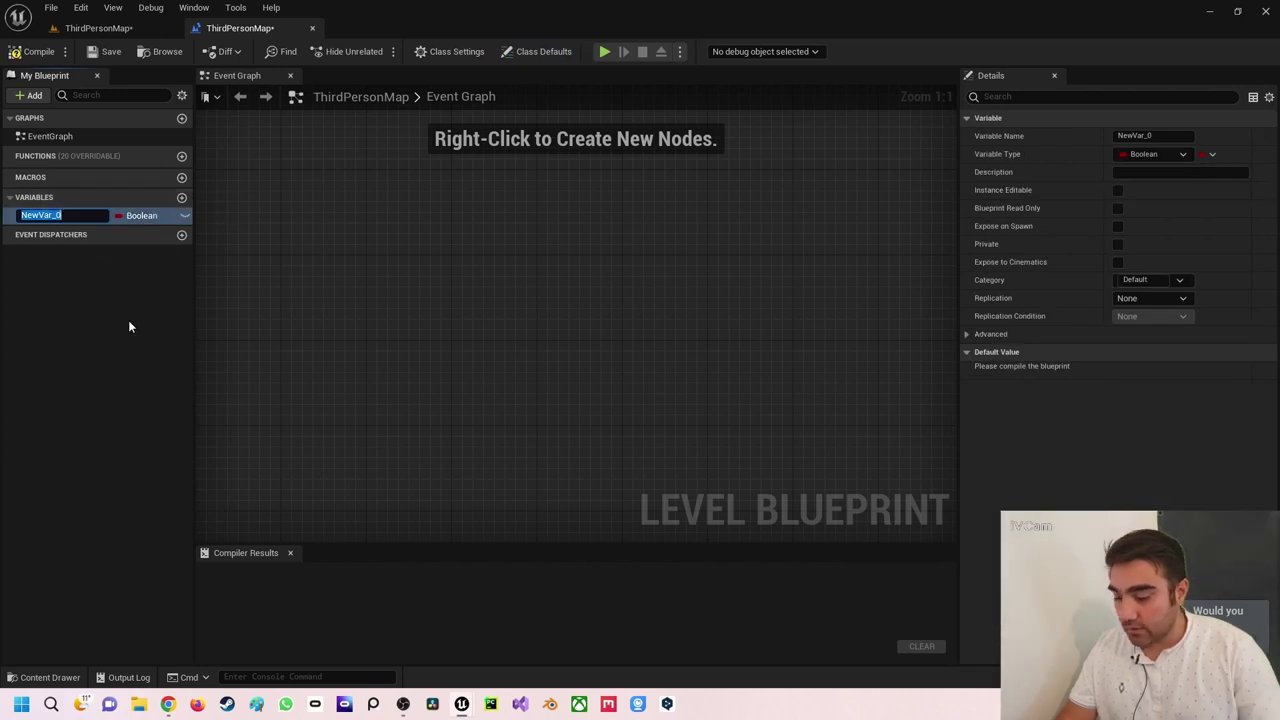
type("Pos")
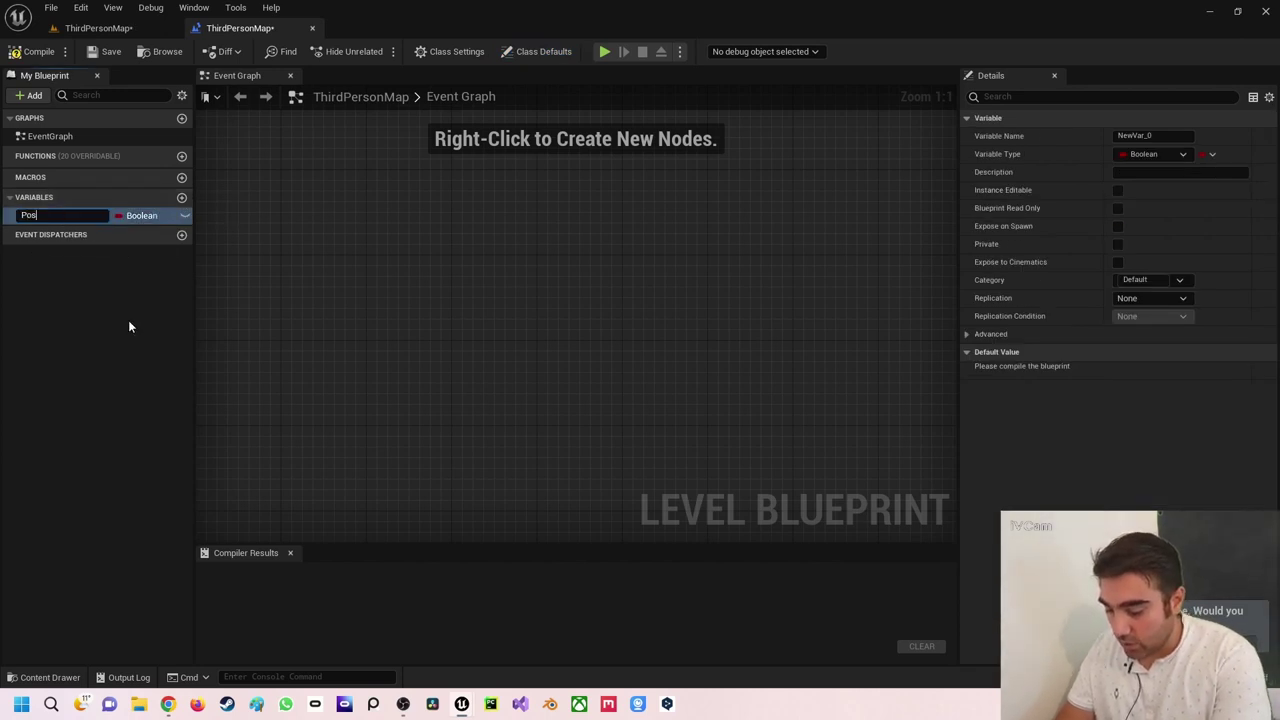
type("ition")
key("Return")
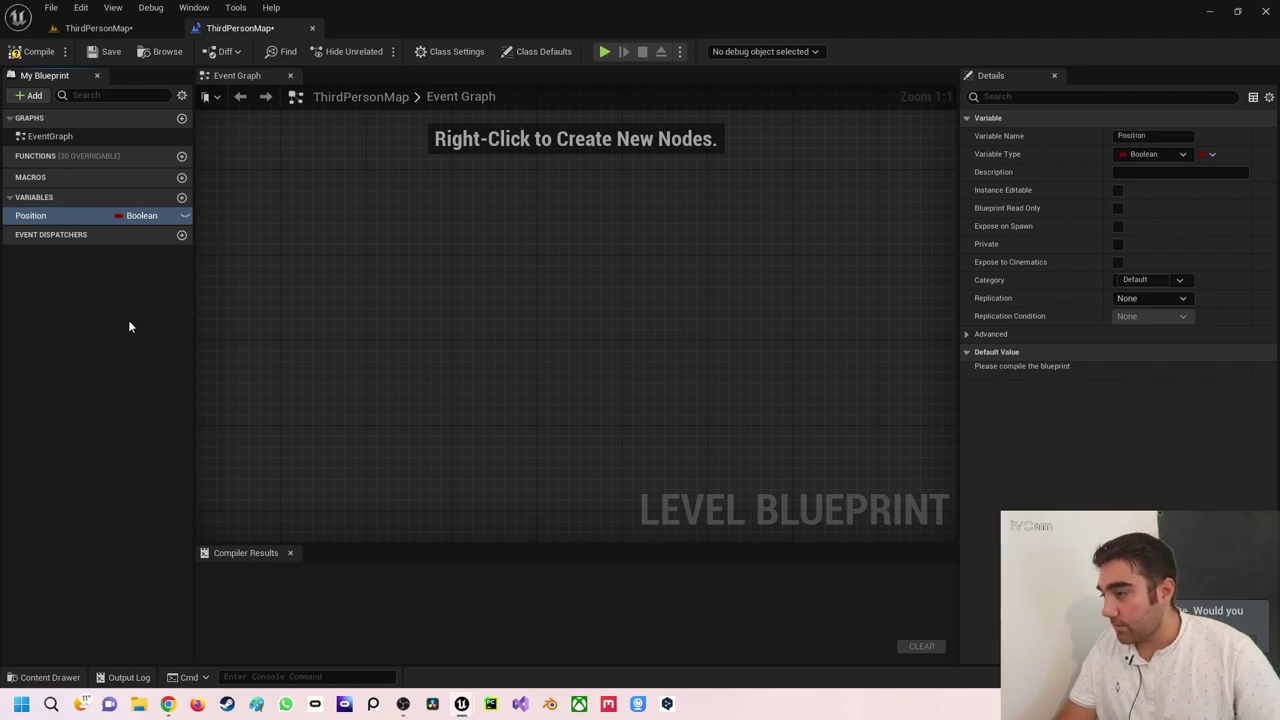
left_click(1139, 155)
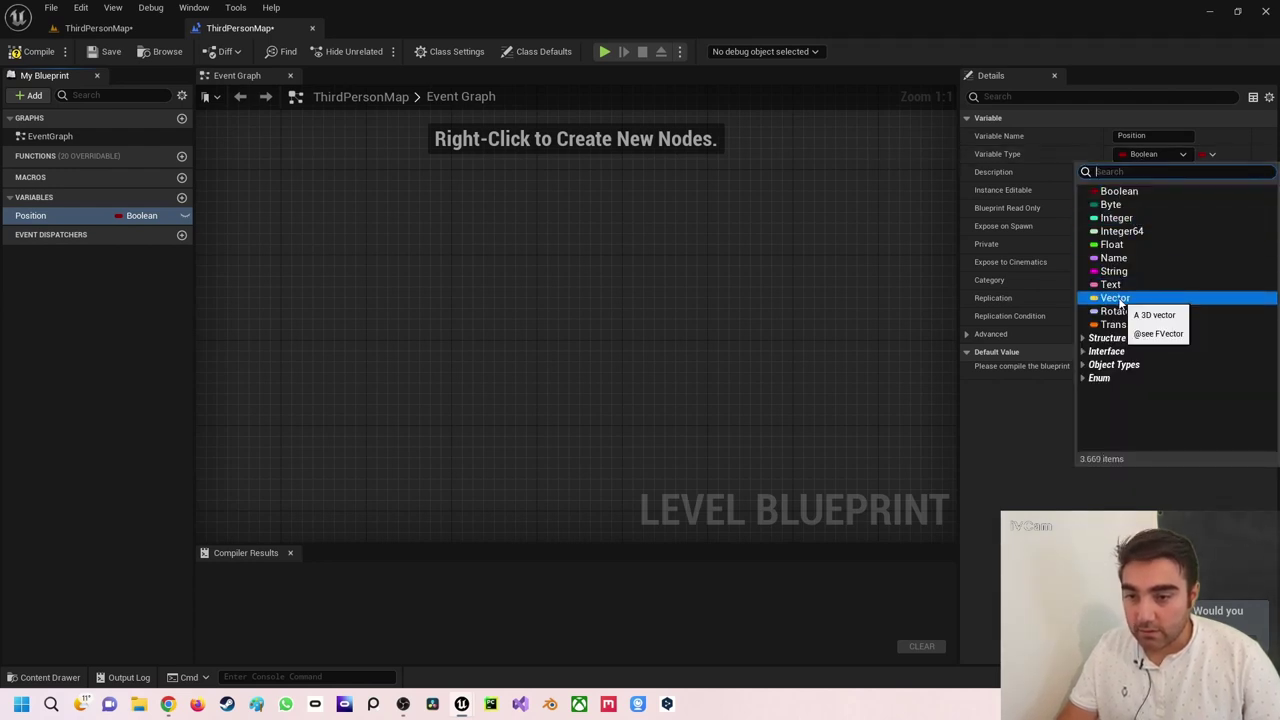
left_click(1118, 298)
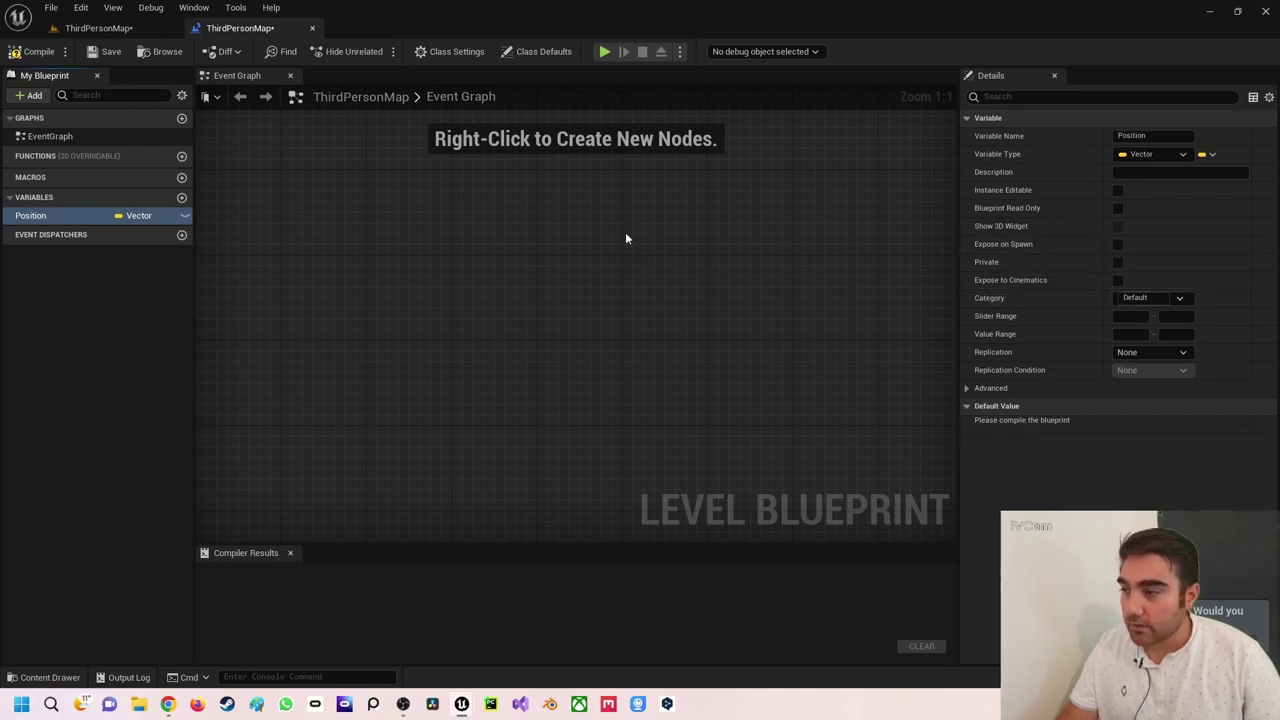
Step: Compile the blueprint and leave Position's default value at 0,0,0
left_click(37, 54)
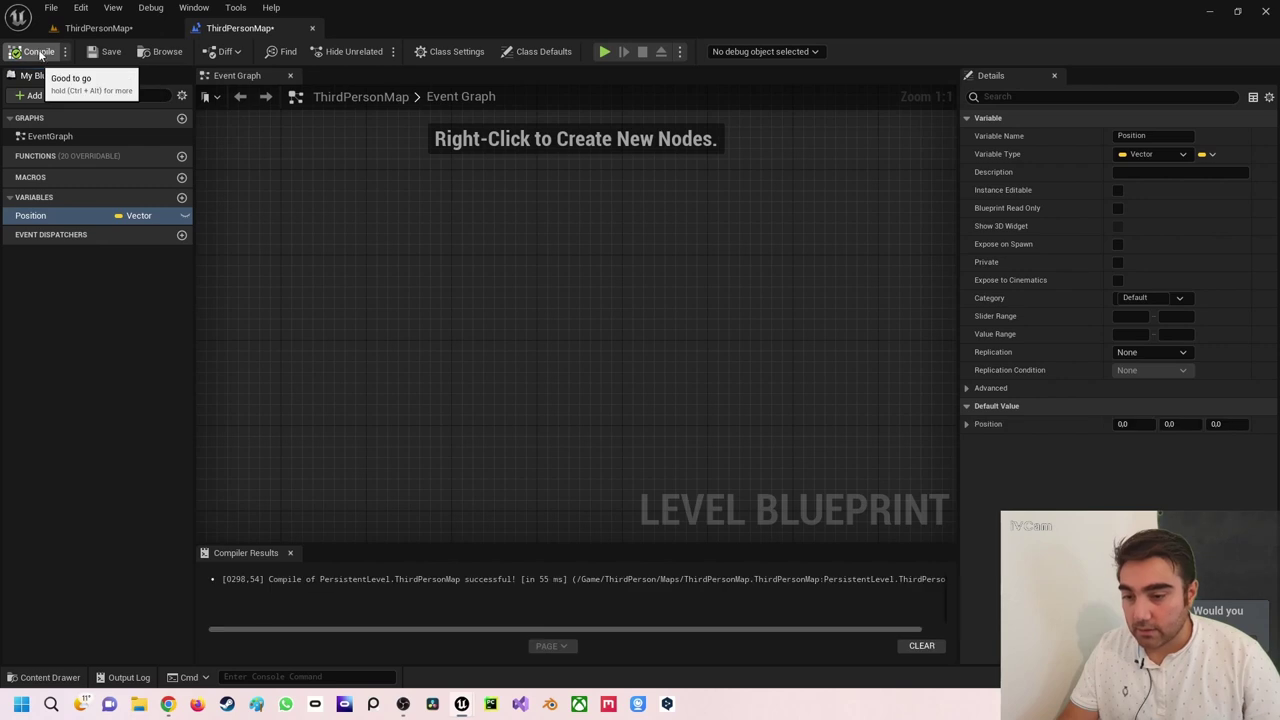
left_click(1130, 425)
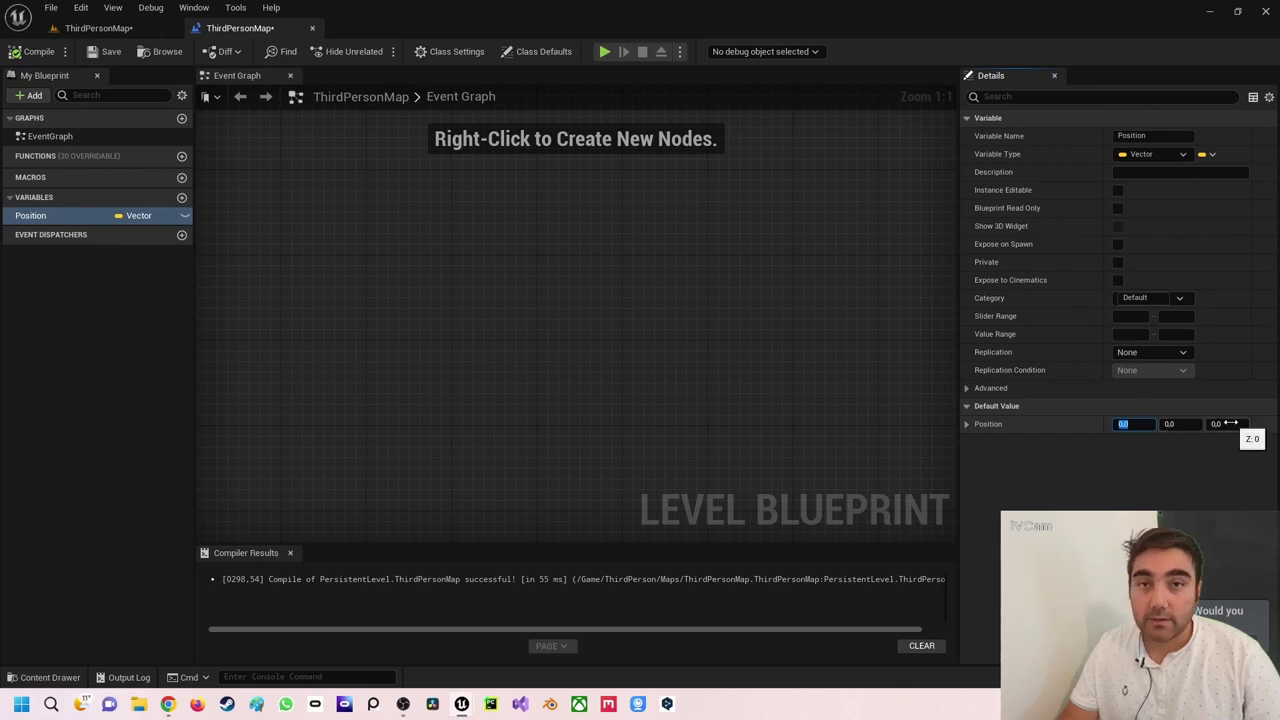
left_click(1141, 481)
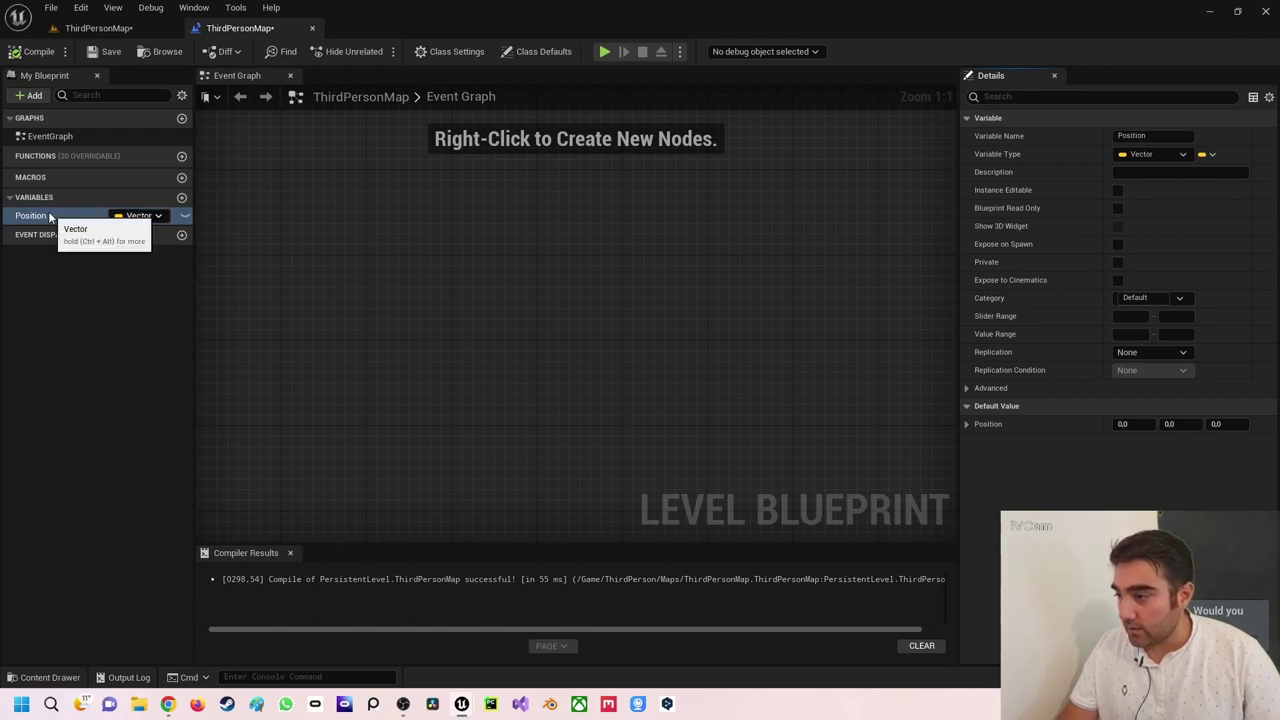
Step: Drop a Get Position node into the Event Graph, then go back to the ThirdPersonMap level tab
left_click_drag(83, 222, 460, 323)
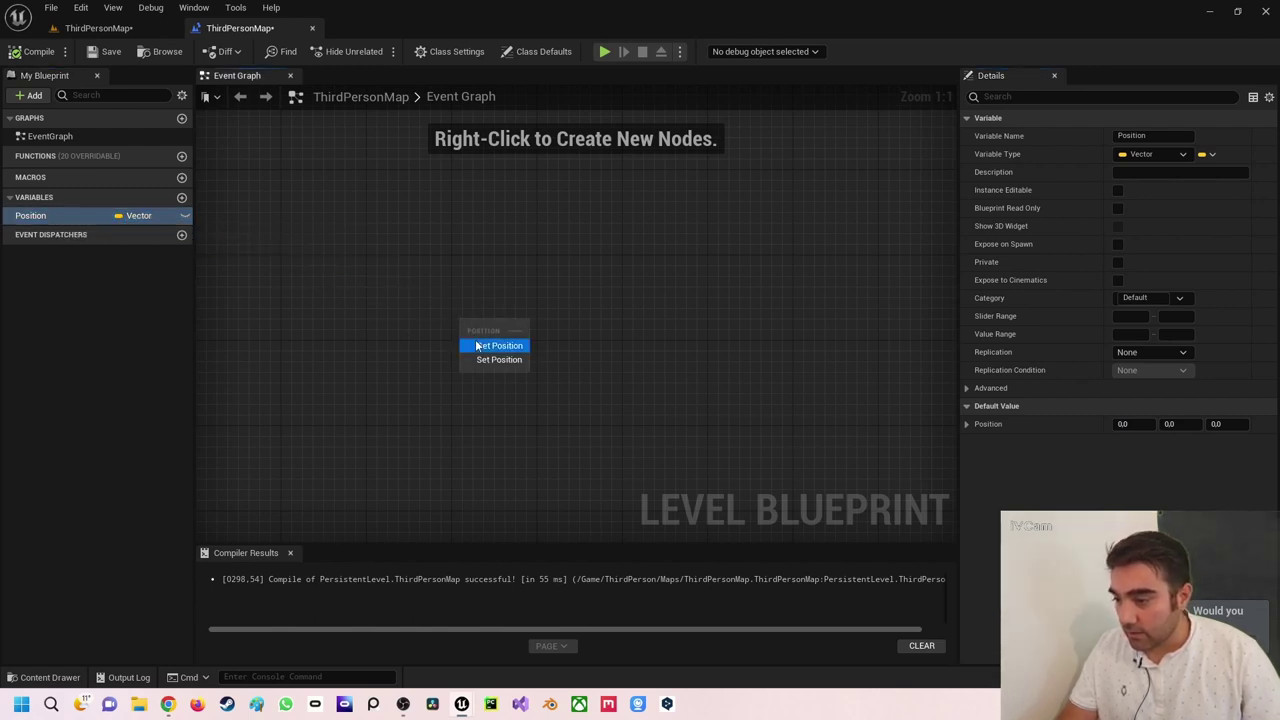
left_click(478, 344)
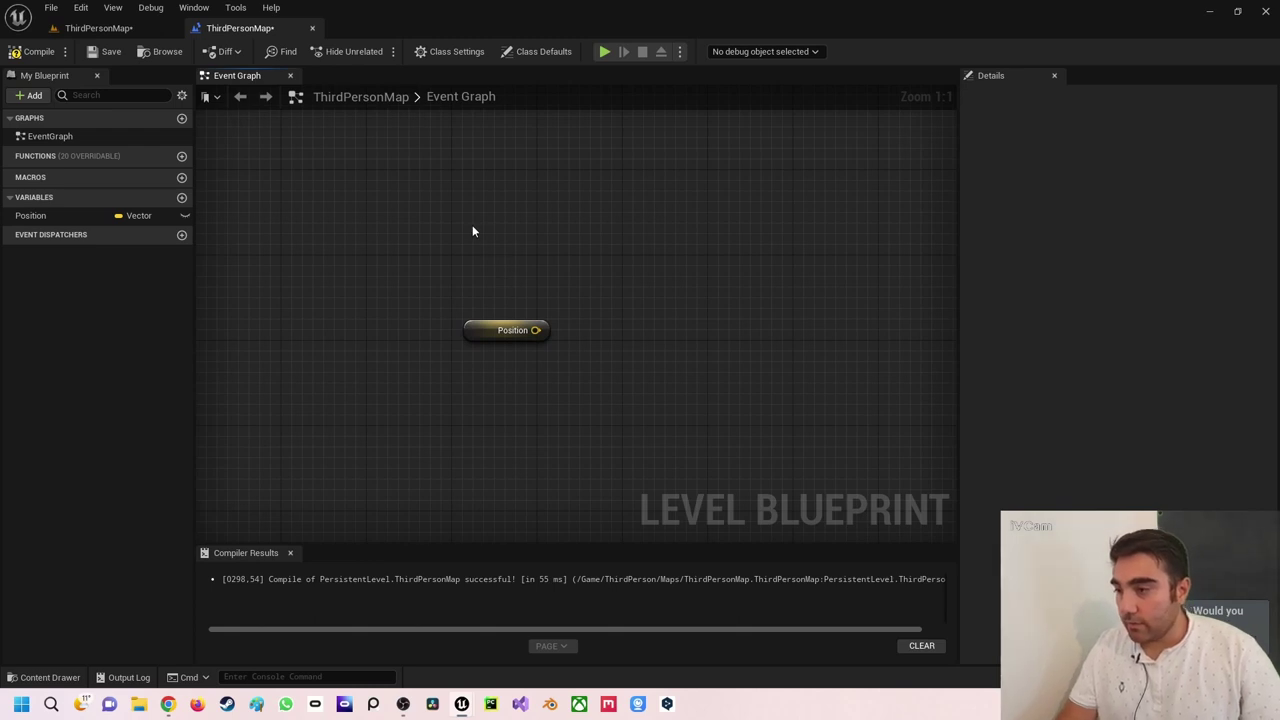
left_click(110, 30)
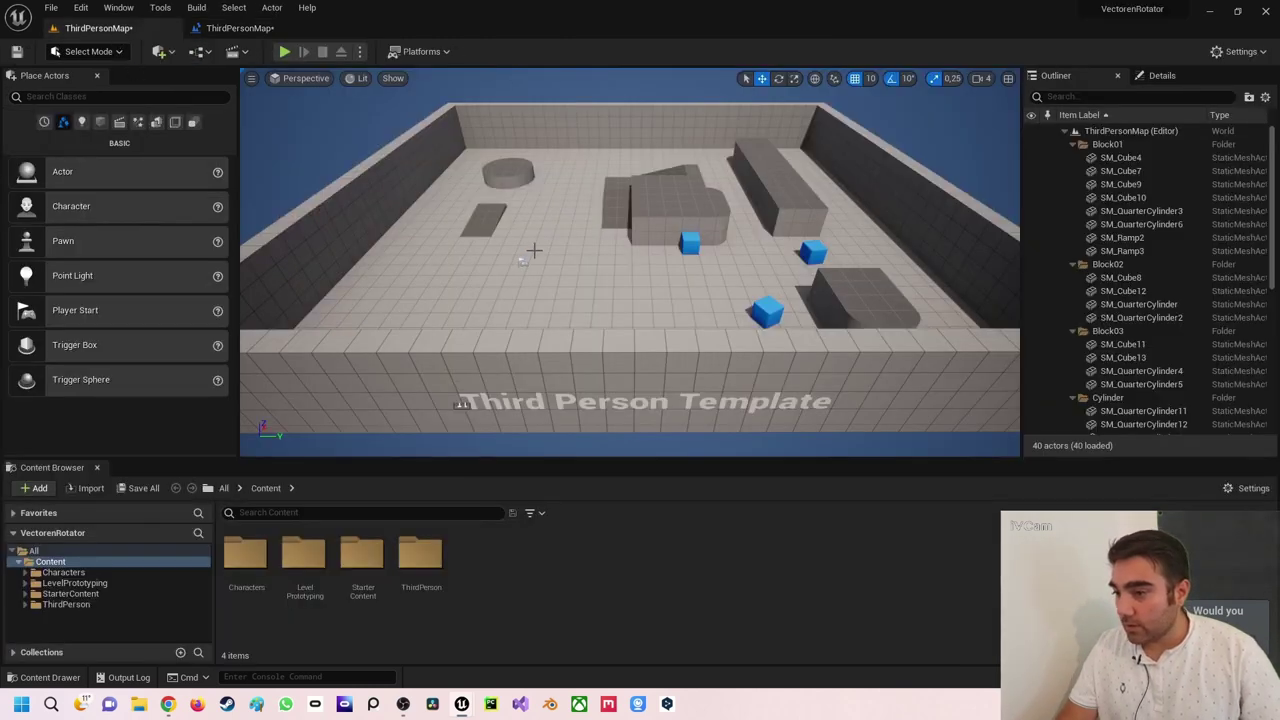
Step: Place a cylinder from the basic shapes onto the level floor, raised slightly
right_click_drag(432, 287, 432, 287)
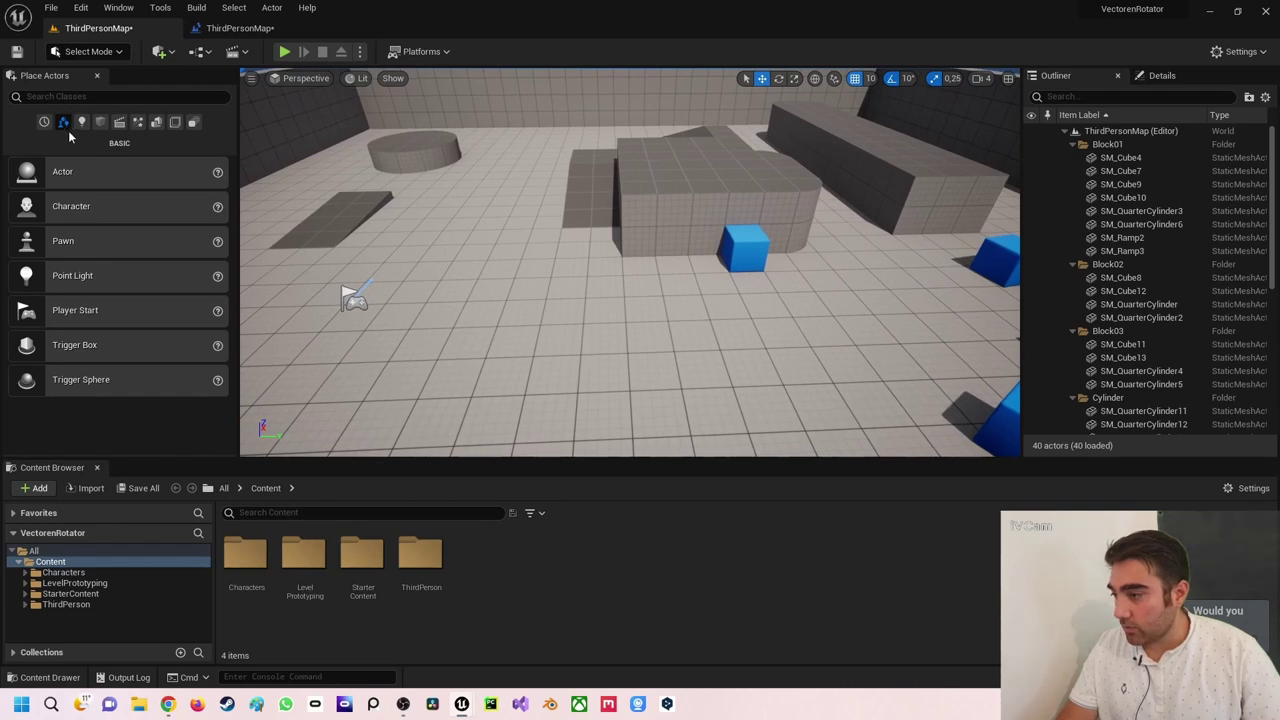
left_click(100, 122)
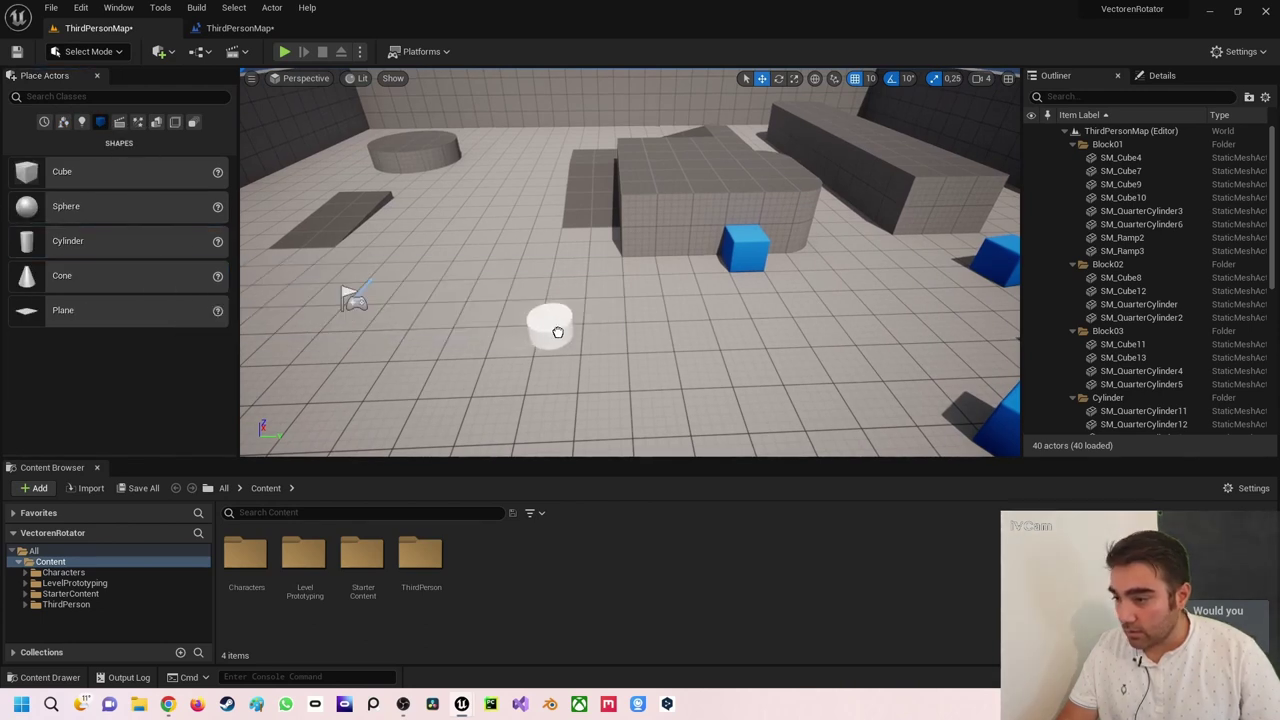
left_click_drag(180, 251, 560, 318)
left_click_drag(565, 263, 565, 255)
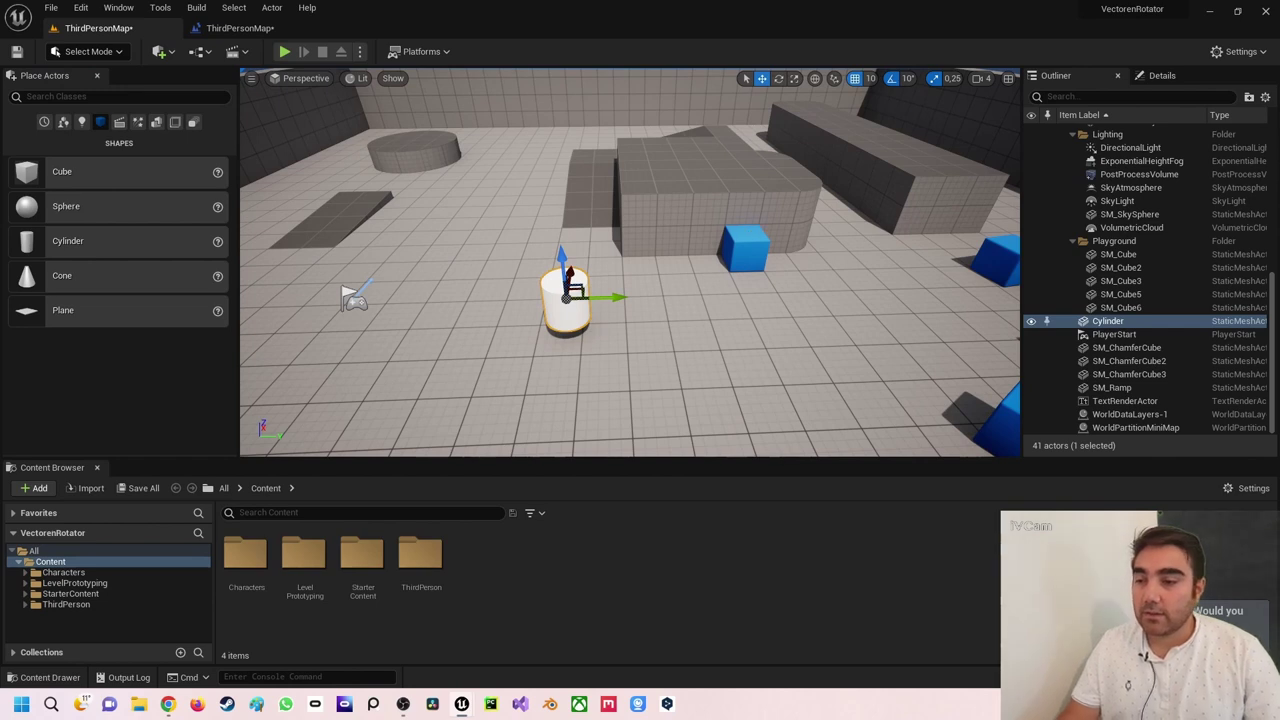
Step: Inspect the level's blocks, cubes and ramp in Details, then select the white cylinder at 880, 1570, 90
left_click(768, 172)
left_click(949, 139)
left_click(726, 234)
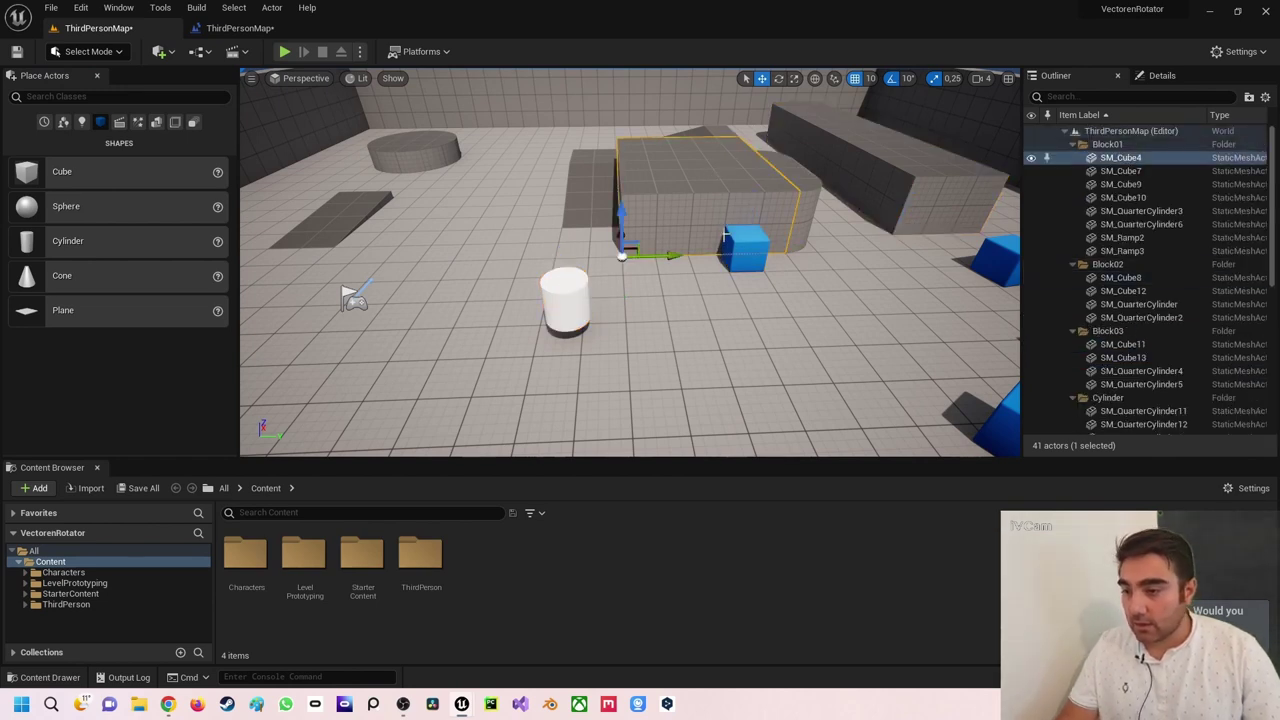
left_click(737, 242)
left_click(895, 190)
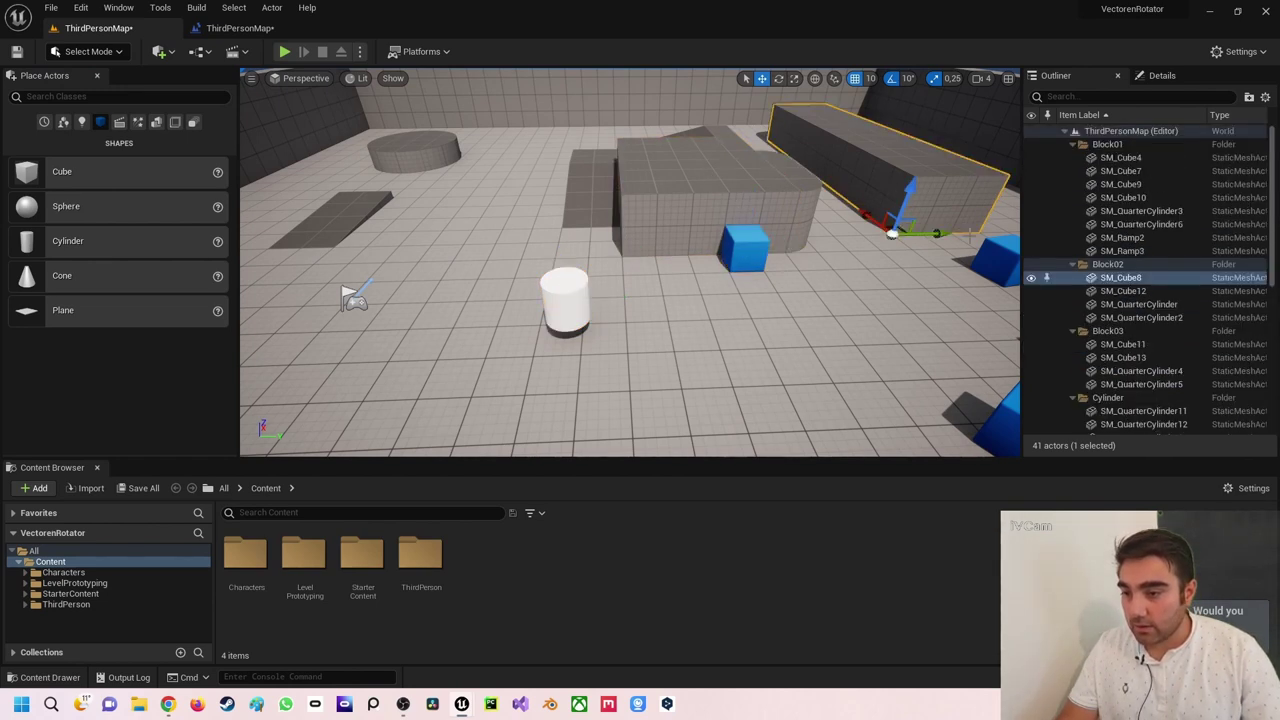
left_click(1005, 264)
left_click(748, 250)
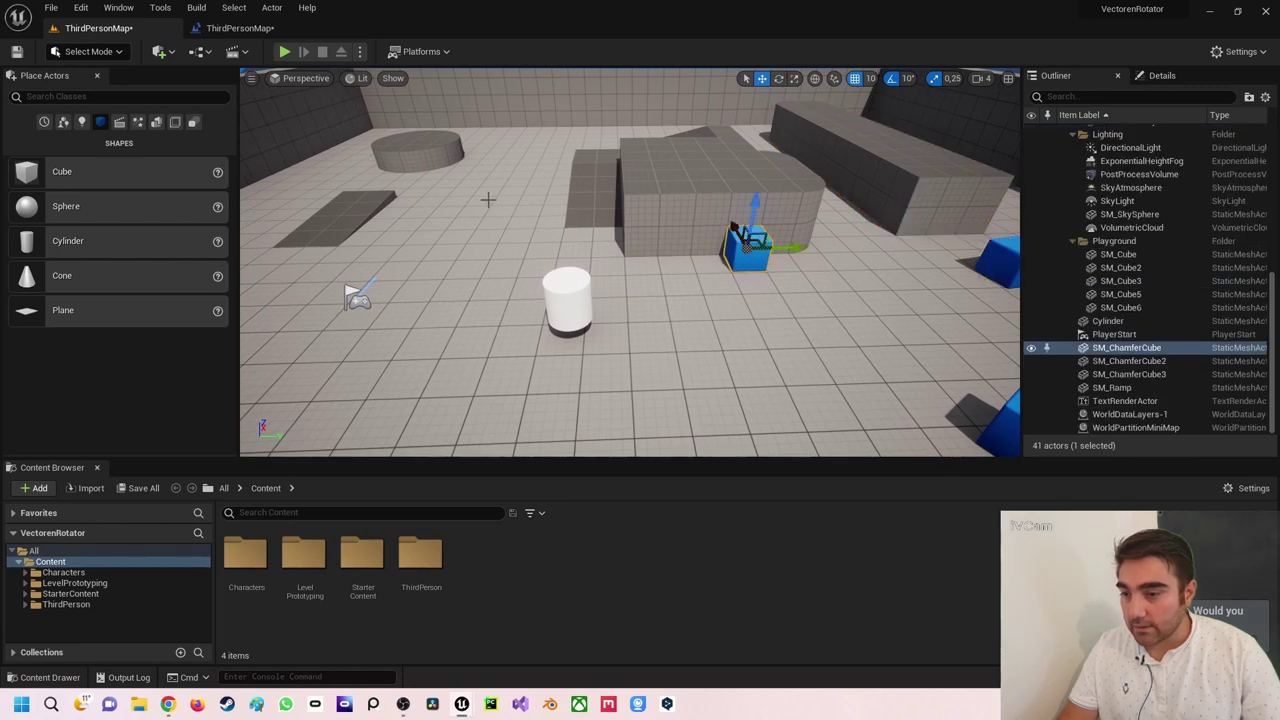
left_click(418, 150)
left_click(604, 196)
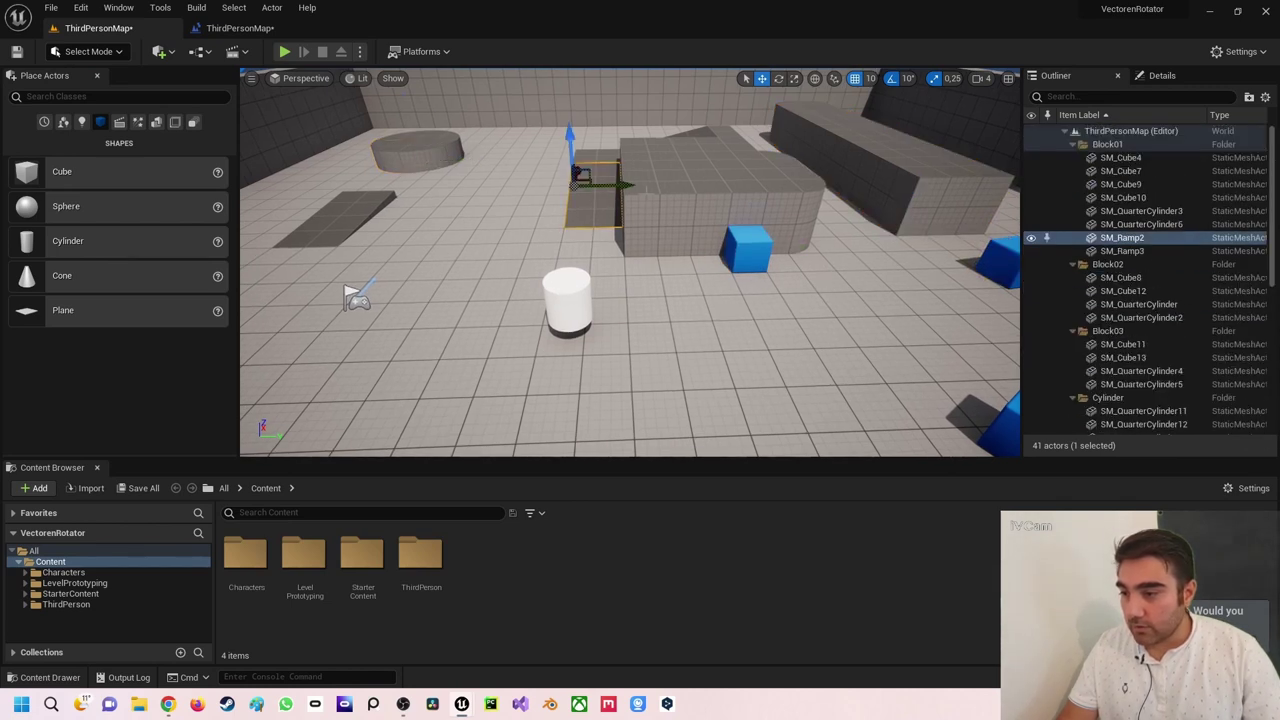
left_click(1162, 76)
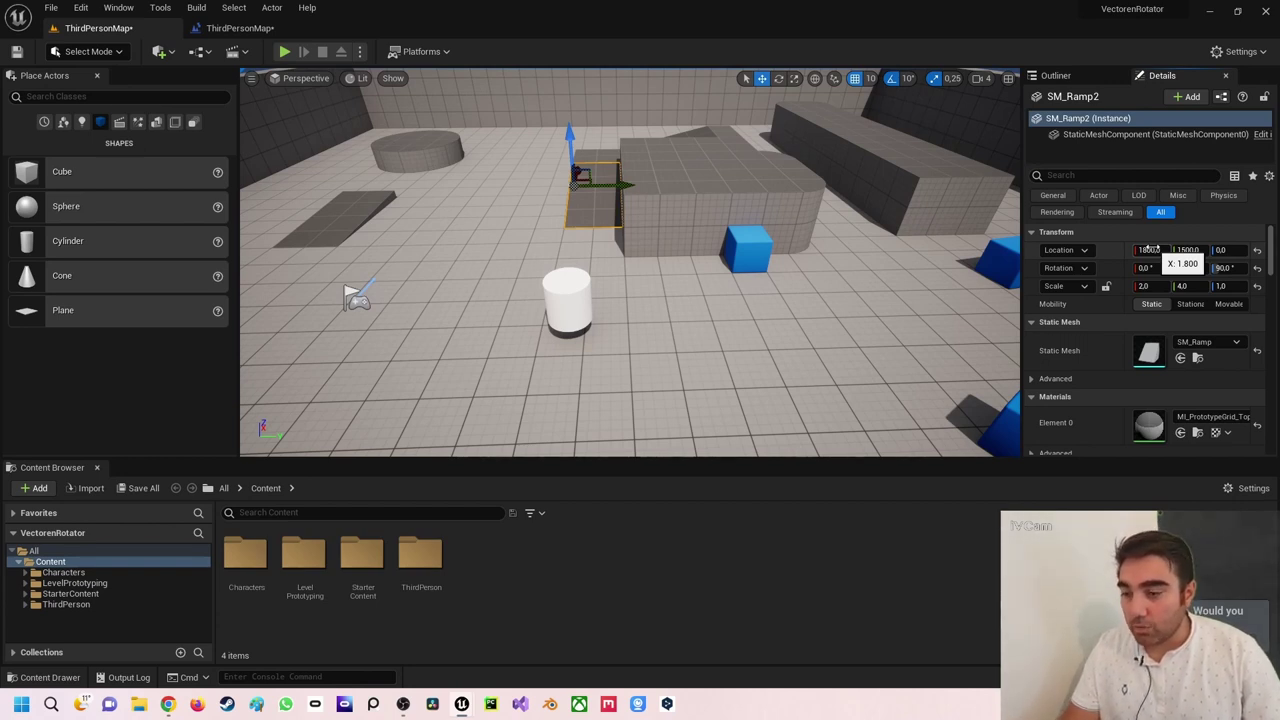
left_click(572, 300)
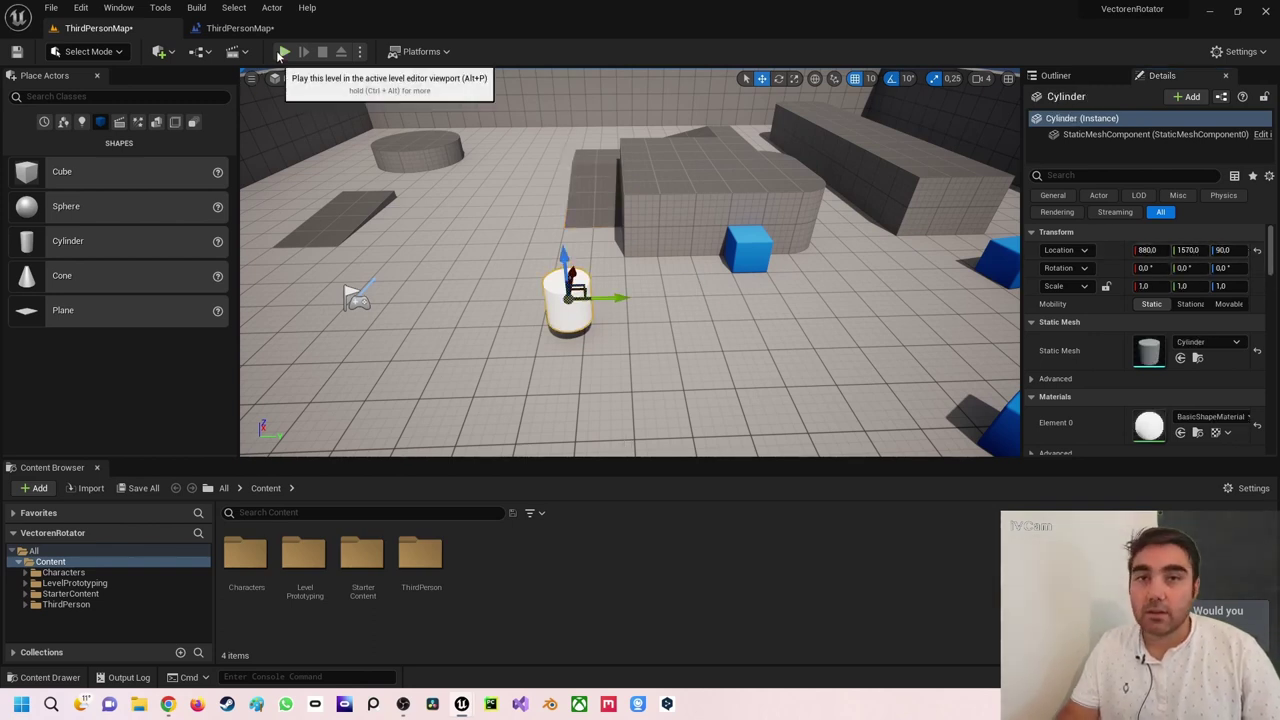
Step: Add a G keyboard event node to the Event Graph by searching 'g keybo'
left_click(229, 30)
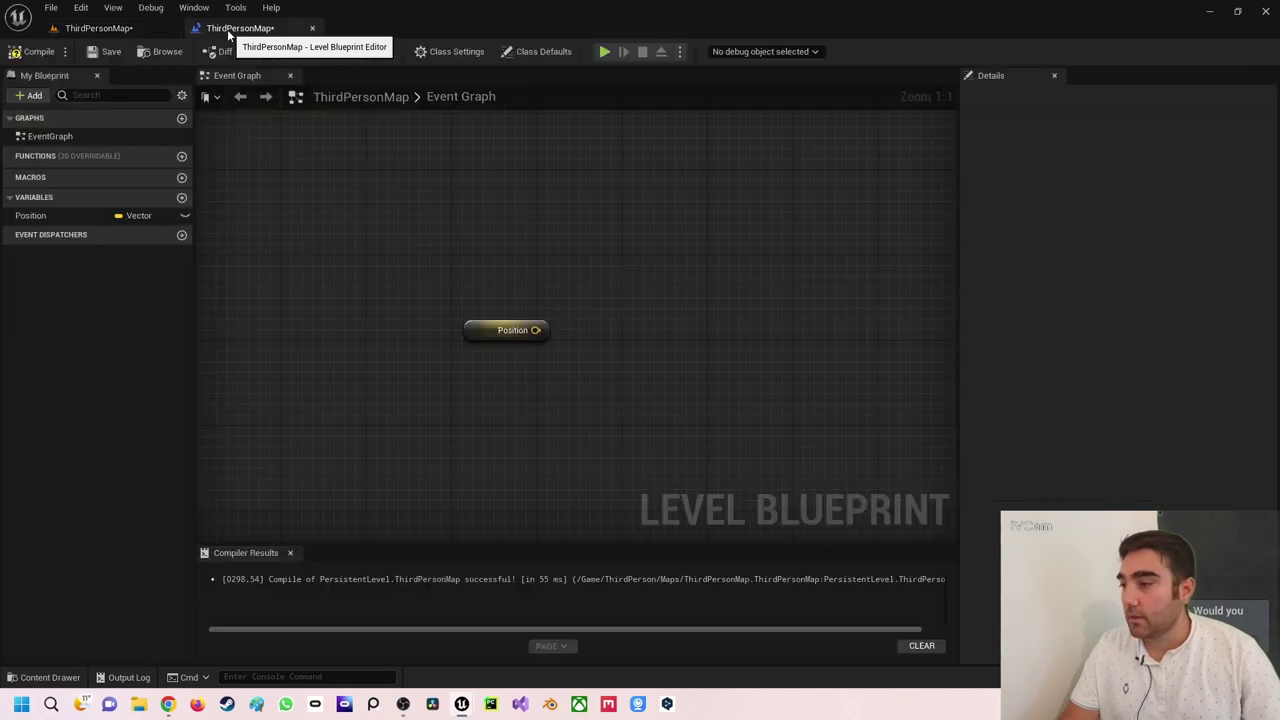
right_click(463, 246)
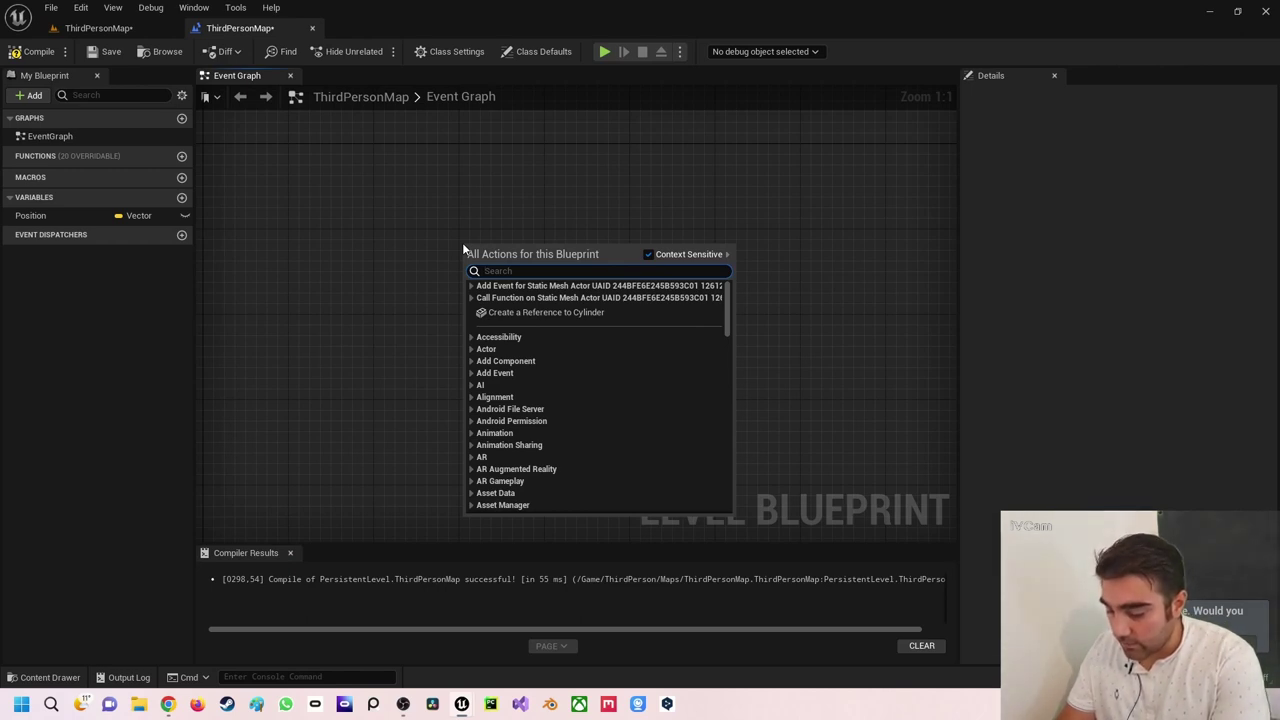
type("g")
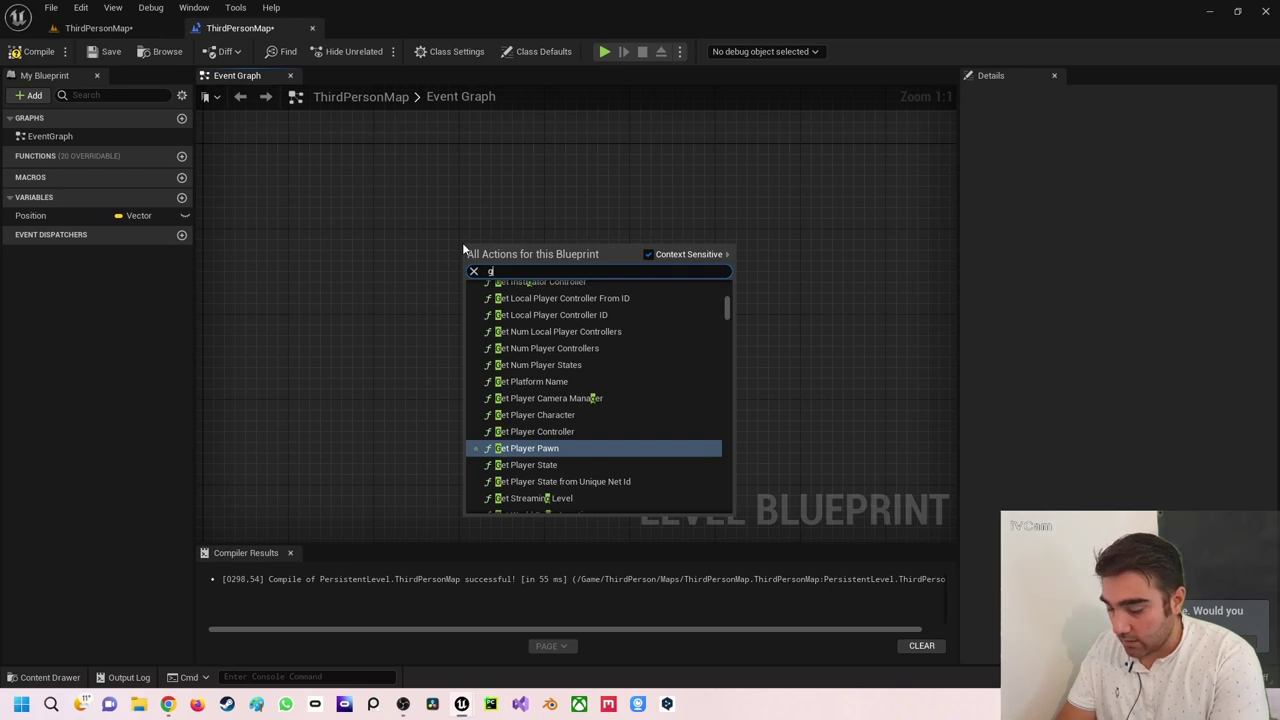
type(" key")
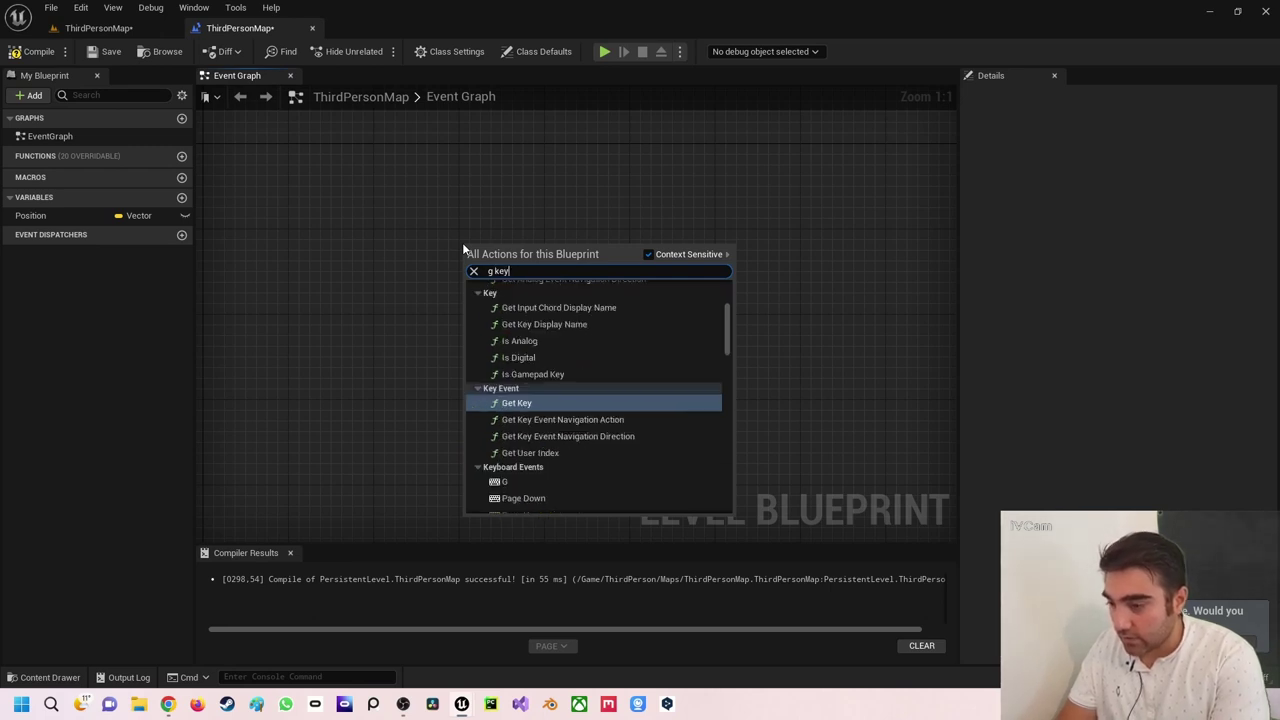
type("bo")
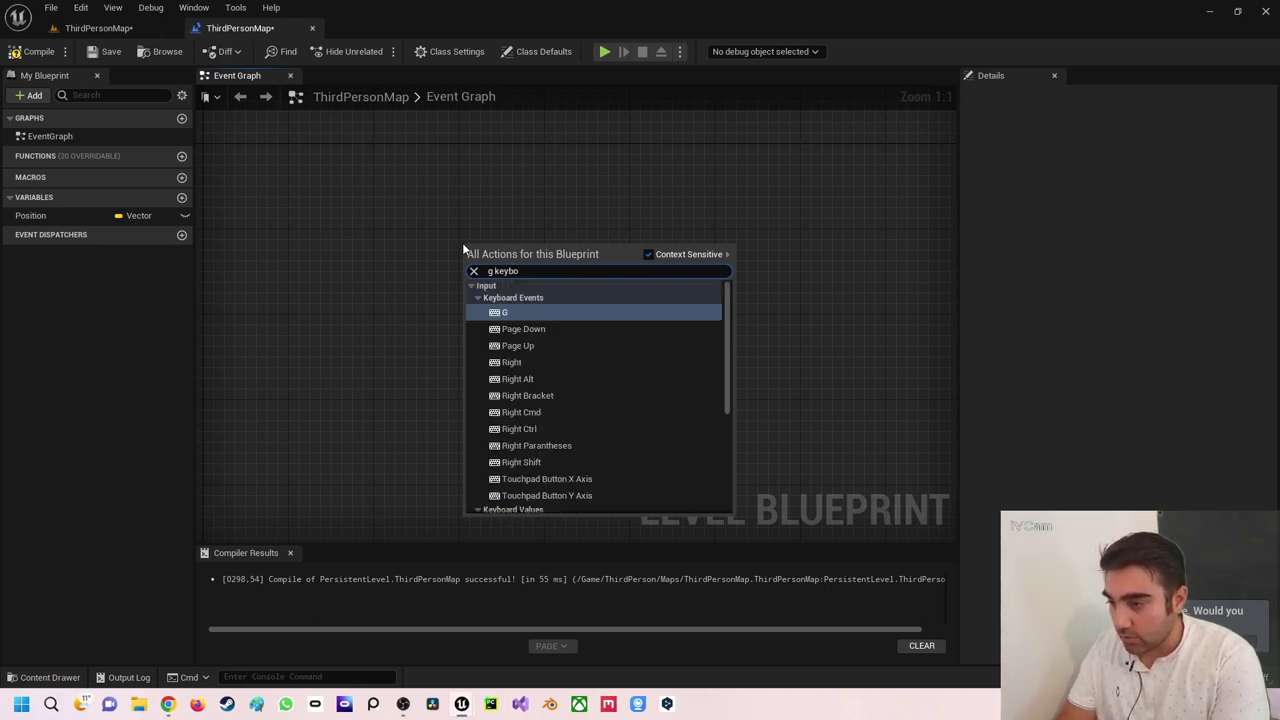
key("Return")
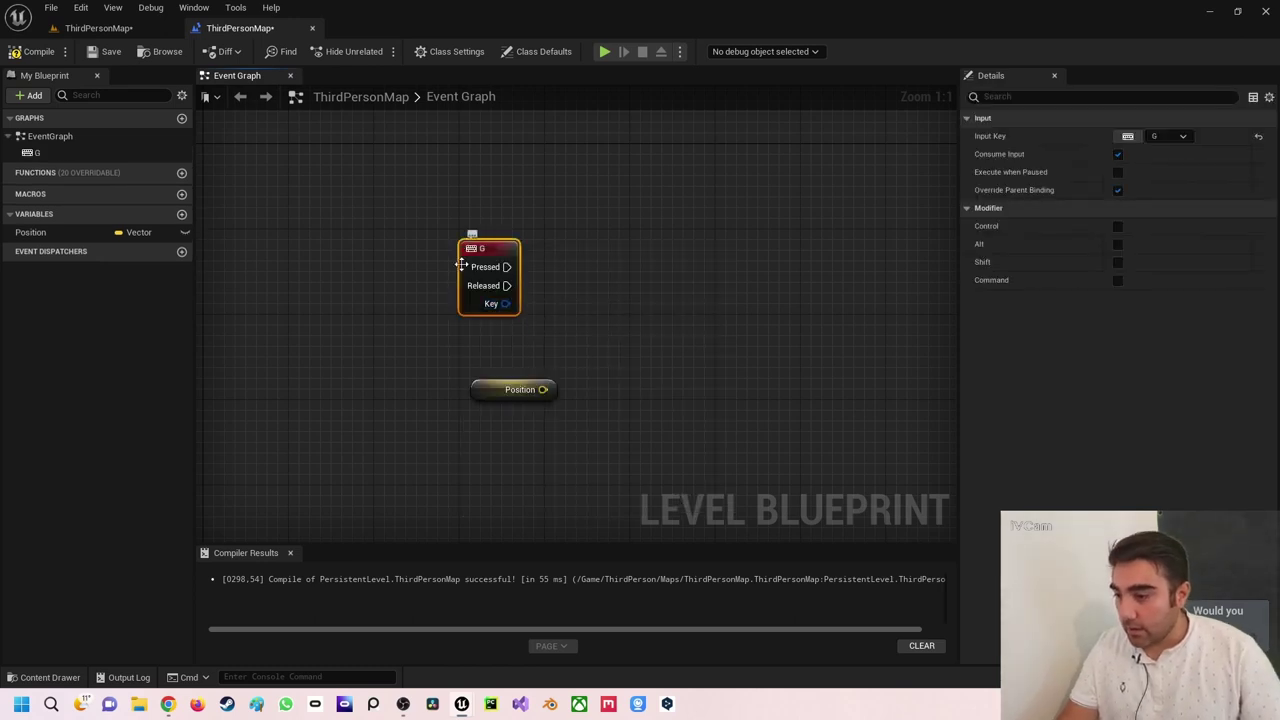
Step: Arrange the graph so the Position getter sits just beneath the G event
left_click_drag(462, 262, 462, 251)
left_click(520, 376)
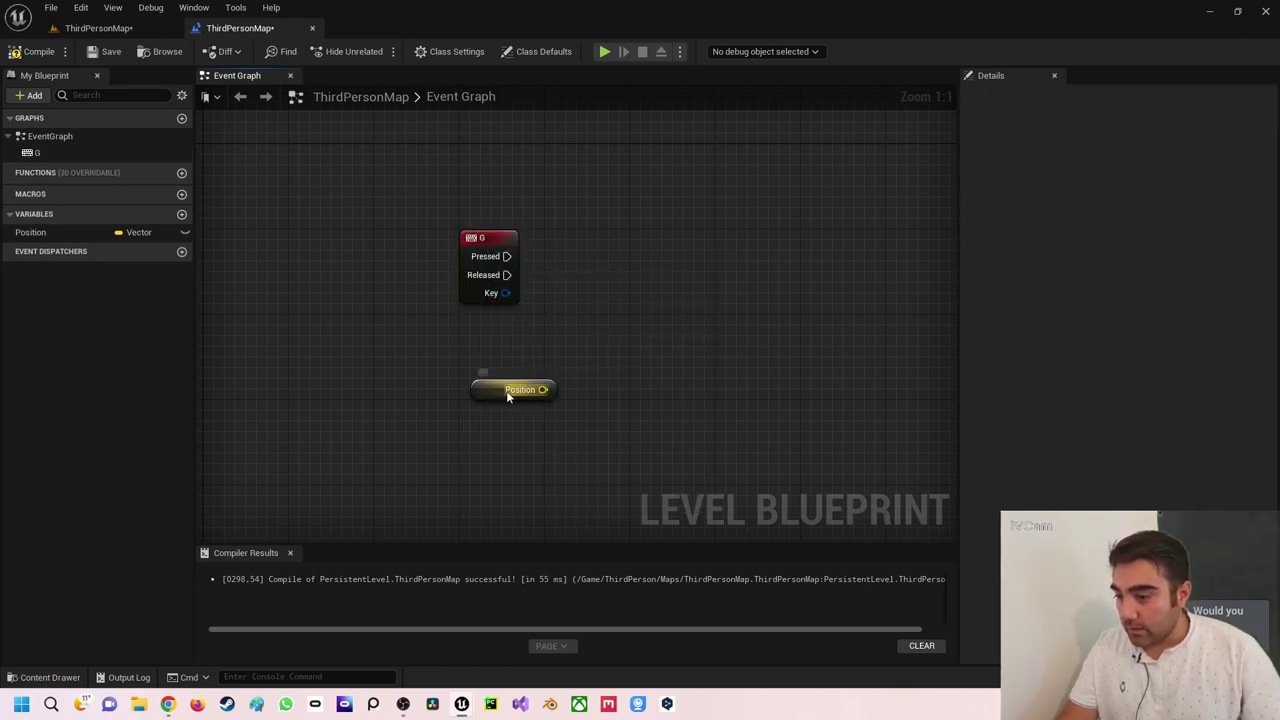
left_click_drag(507, 396, 498, 342)
left_click(320, 323)
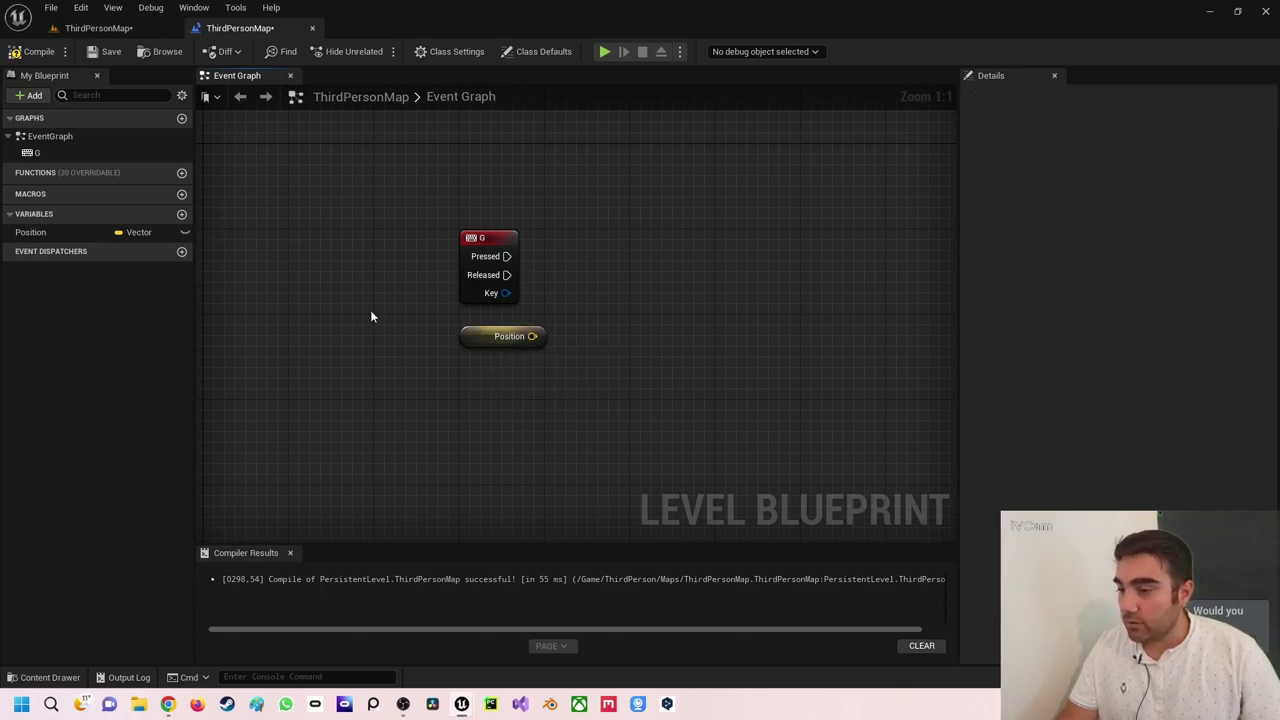
Step: Return to the Level Blueprint tab and pan the graph to make room below the nodes
left_click(98, 28)
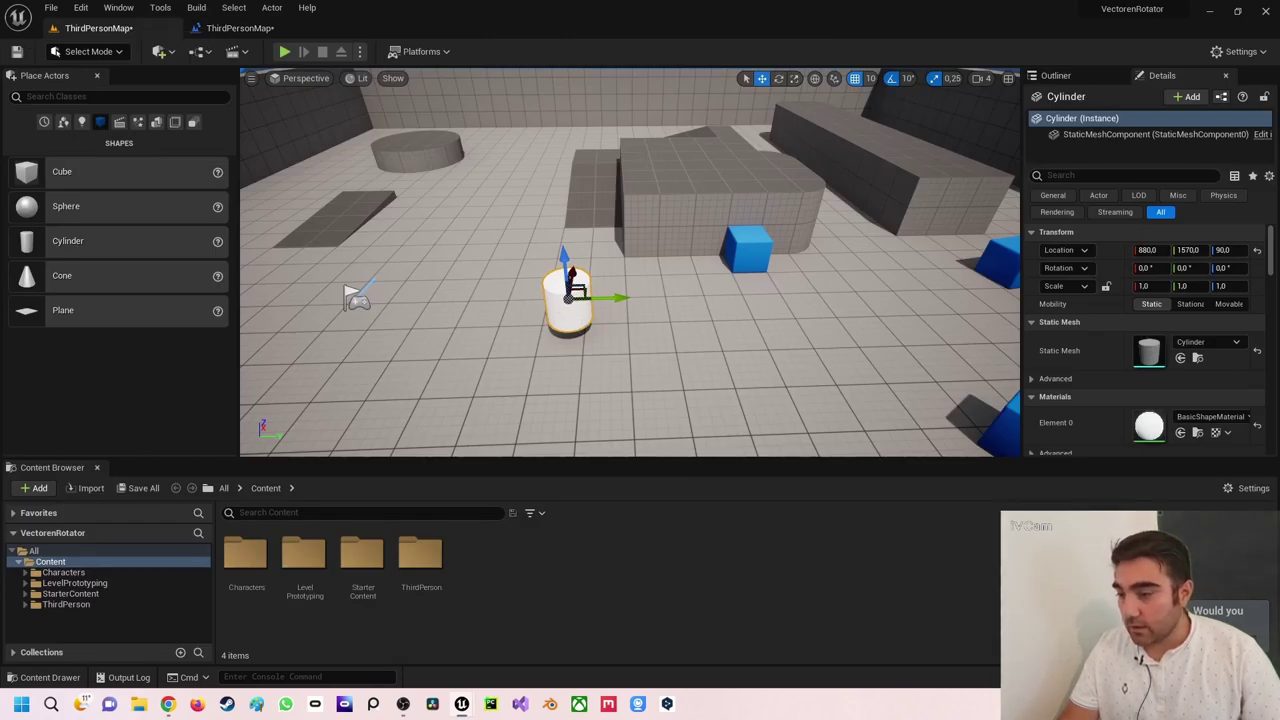
left_click(256, 30)
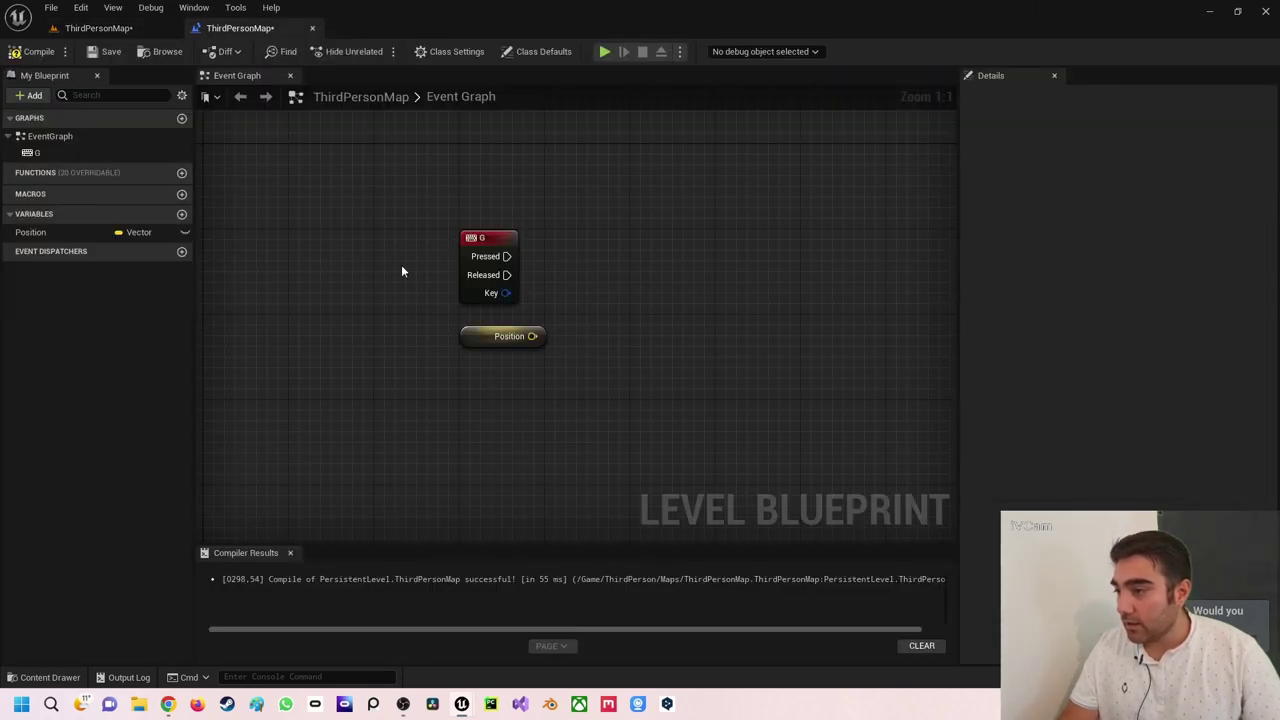
right_click_drag(467, 331, 493, 212)
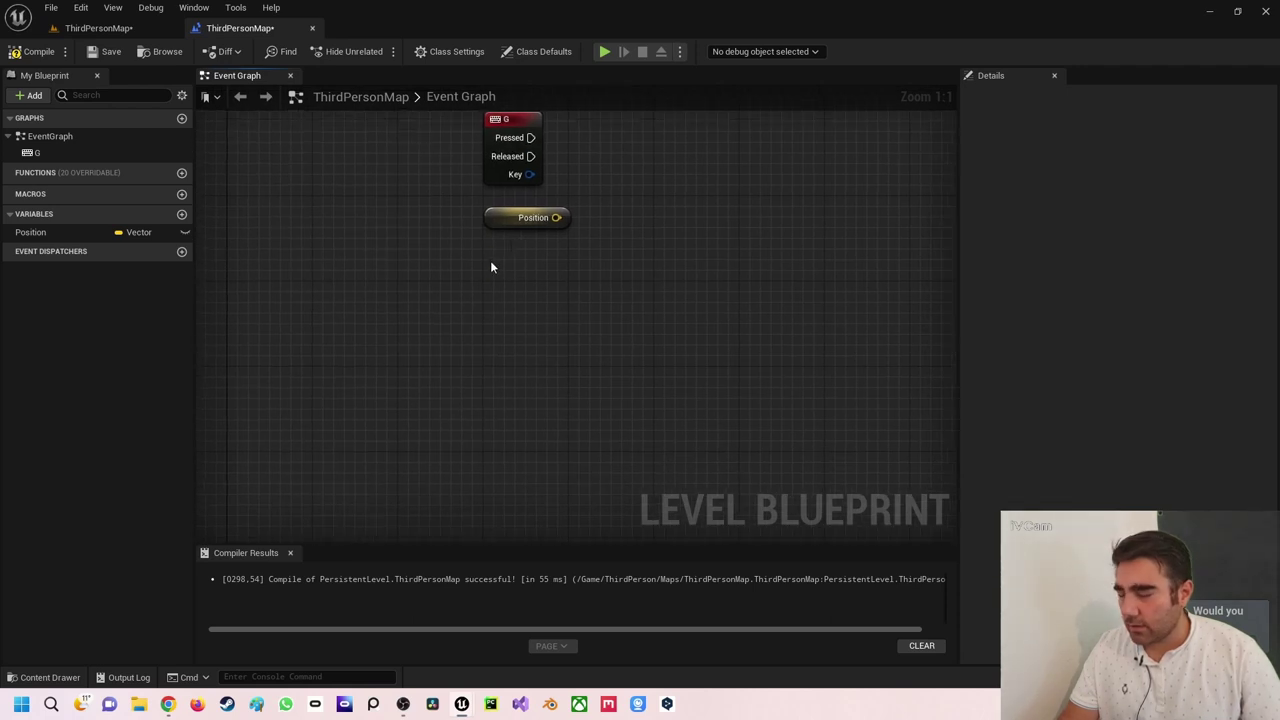
Step: Add a Cylinder reference node below Position and drag from its pin to list Cylinder actions
right_click(494, 279)
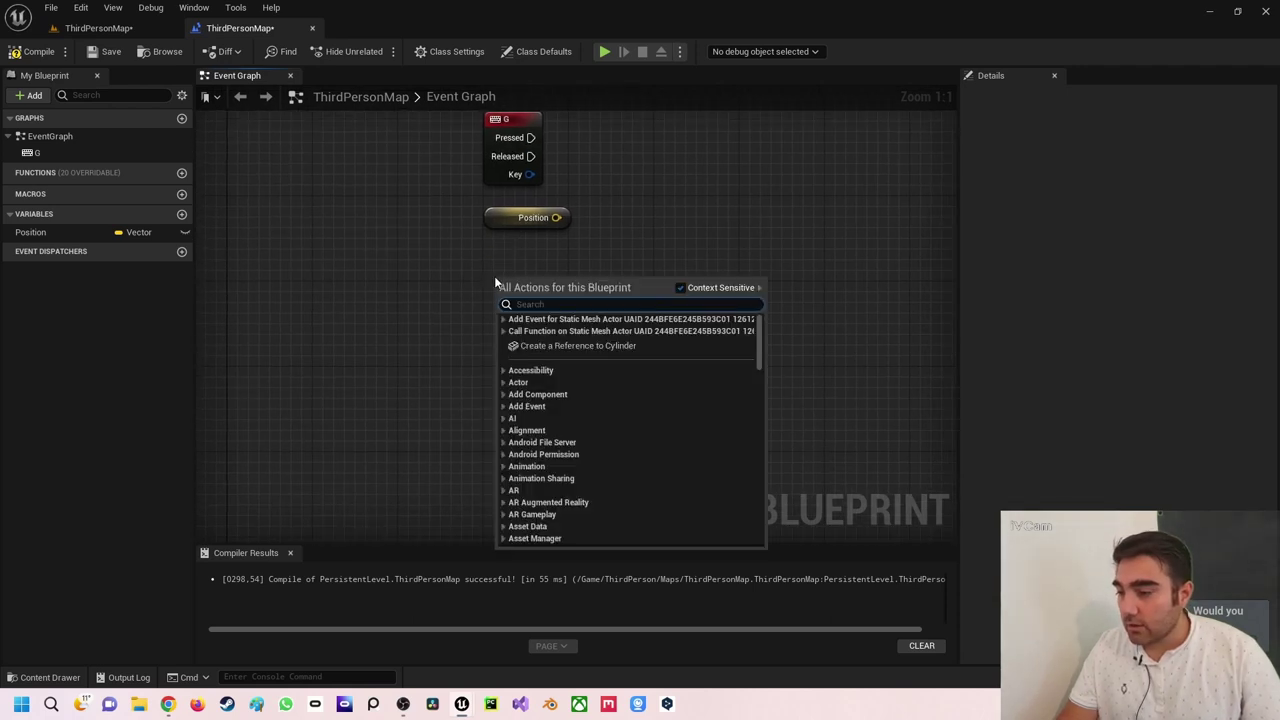
left_click(577, 346)
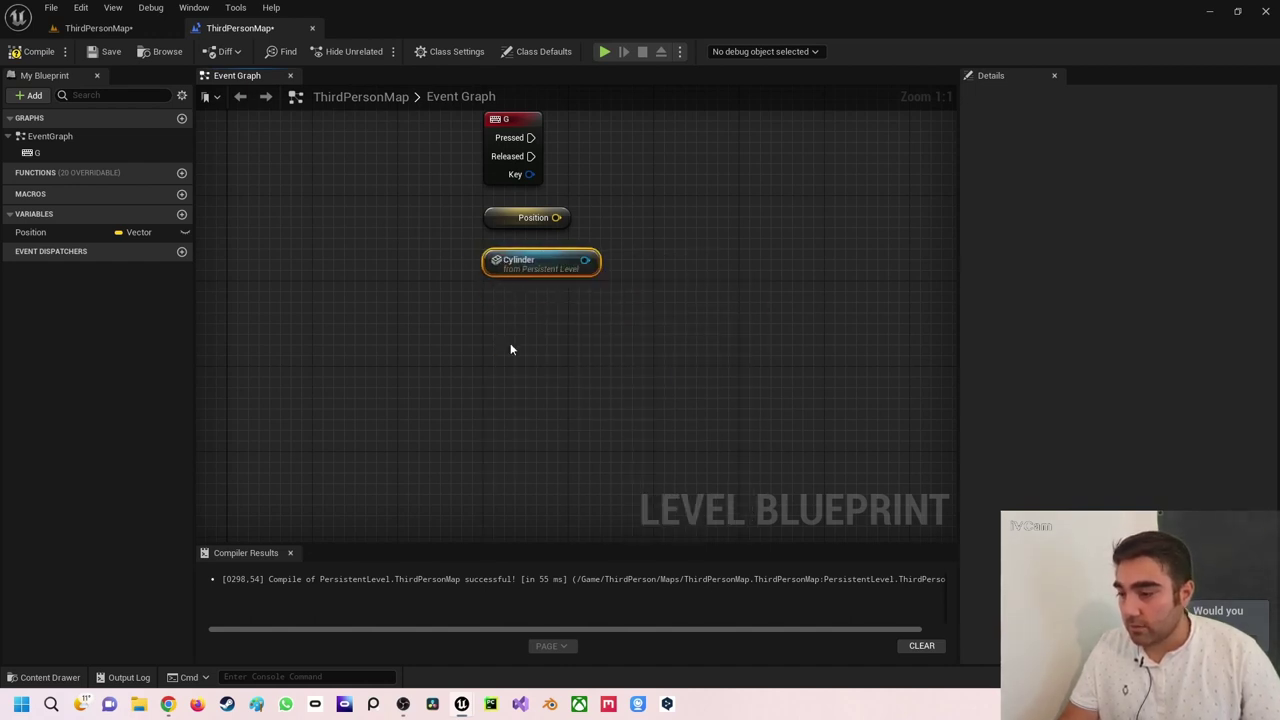
right_click_drag(559, 328, 529, 459)
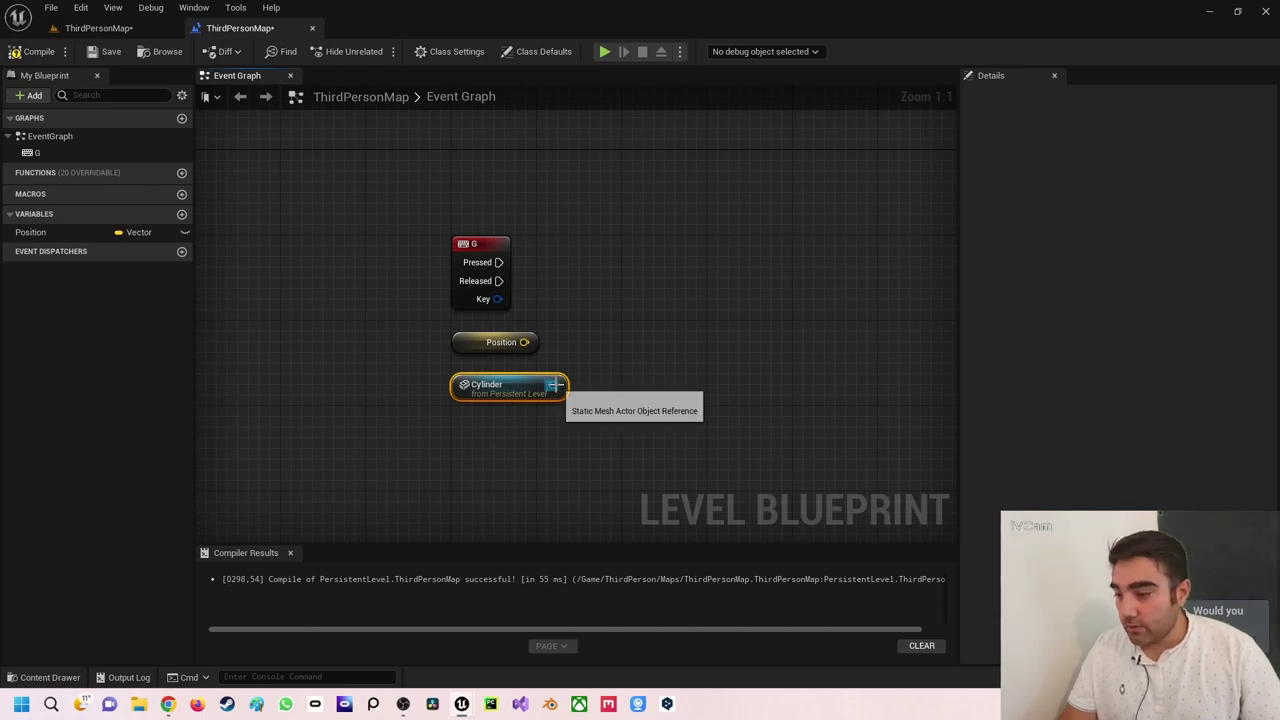
left_click_drag(555, 384, 636, 261)
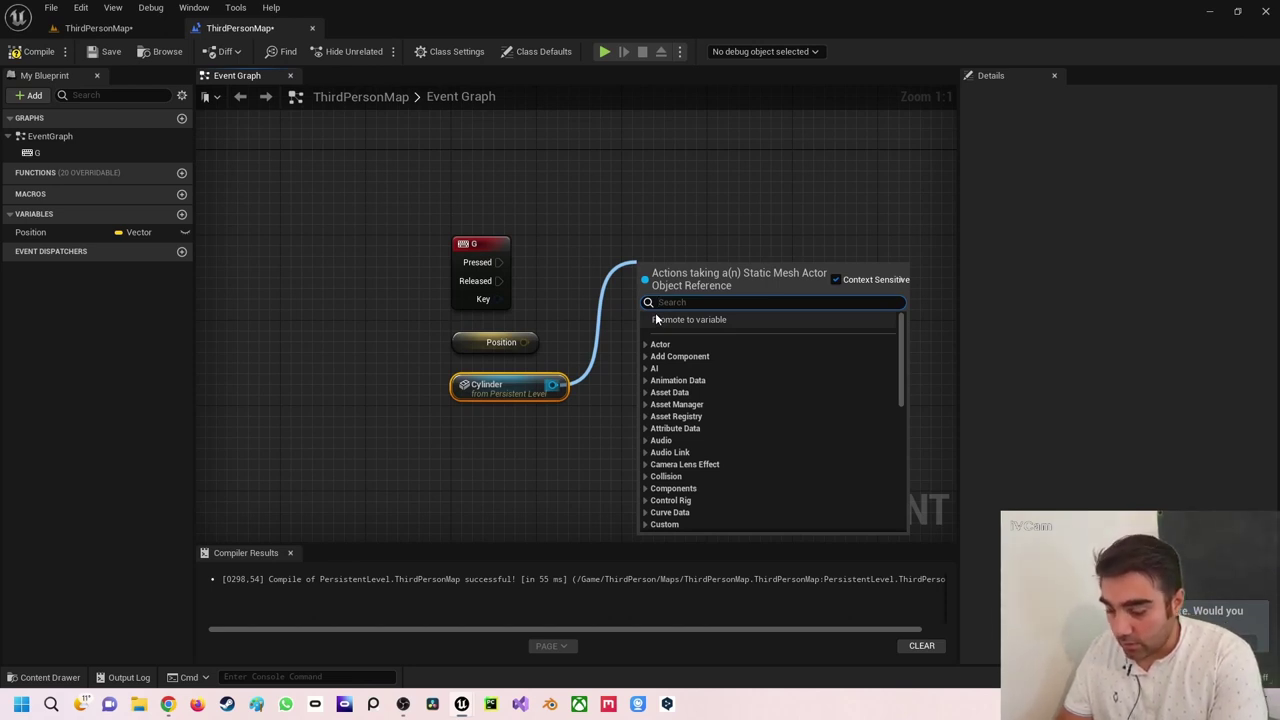
Step: Filter the Cylinder actions by 'location' and scroll through Get and Set Actor Location entries
type("locs")
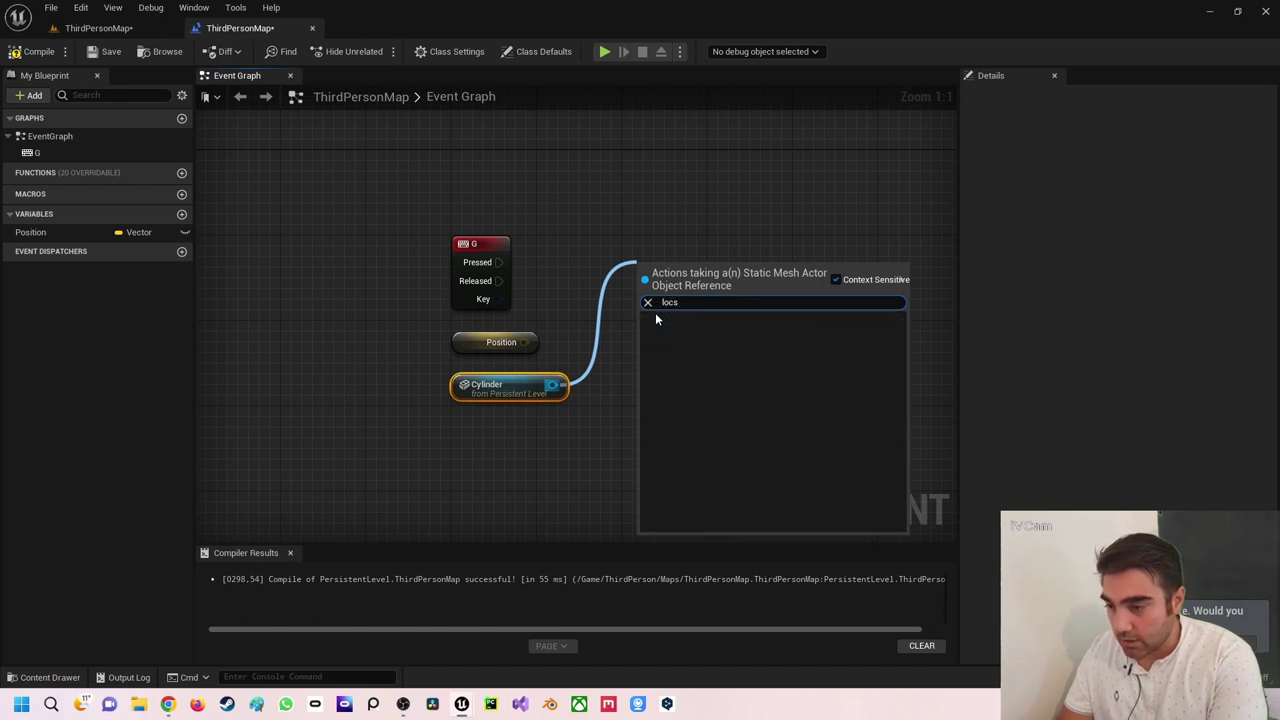
key("BackSpace")
type("ation")
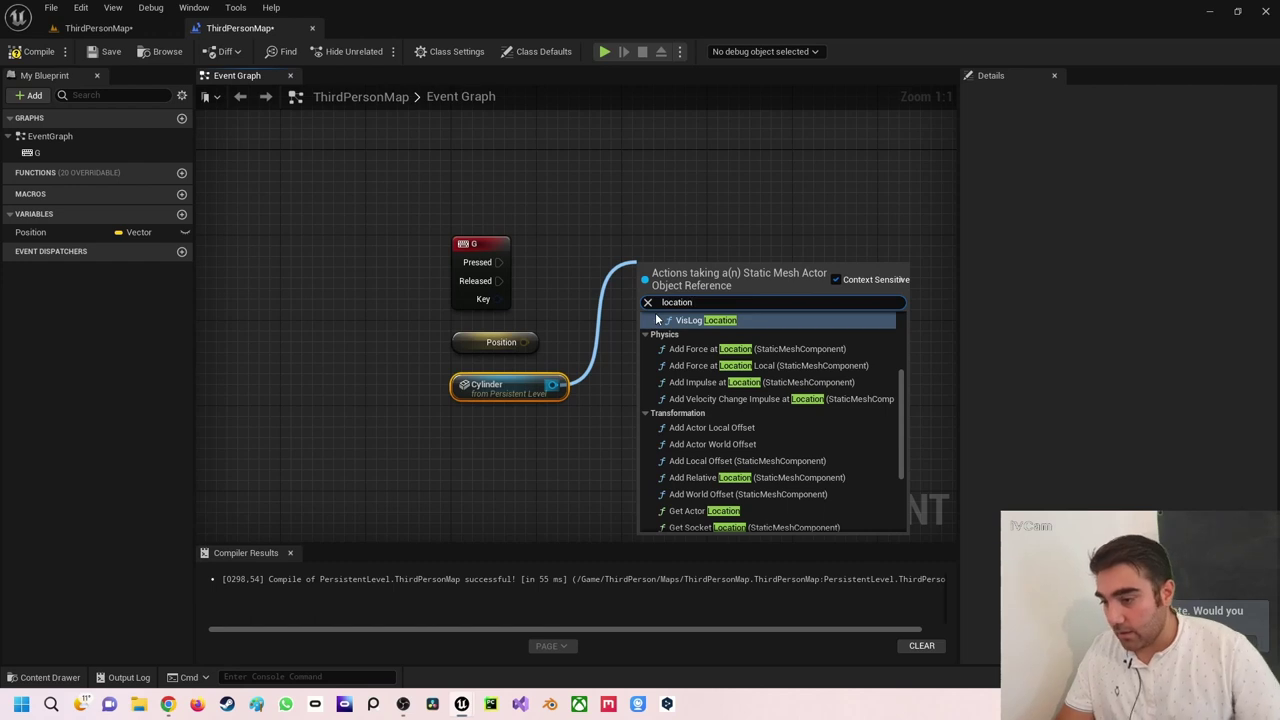
scroll(742, 432, "down", 2)
scroll(742, 429, "down", 1)
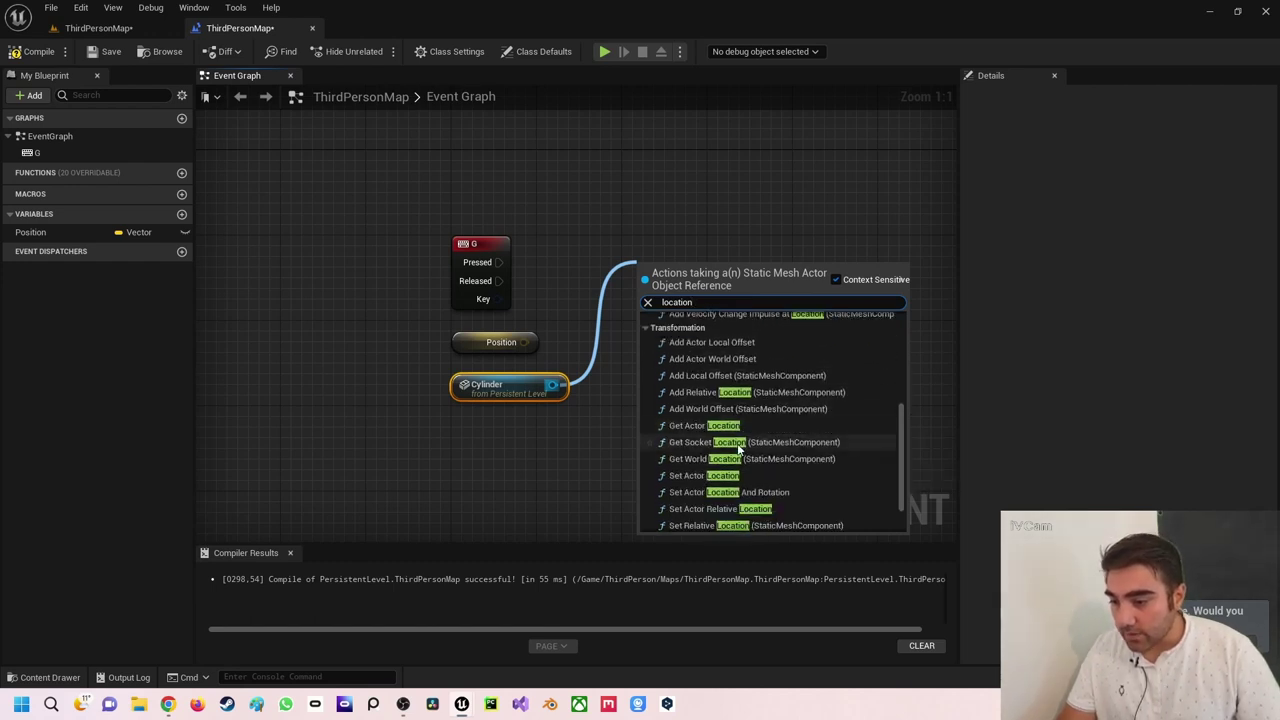
scroll(710, 395, "up", 1)
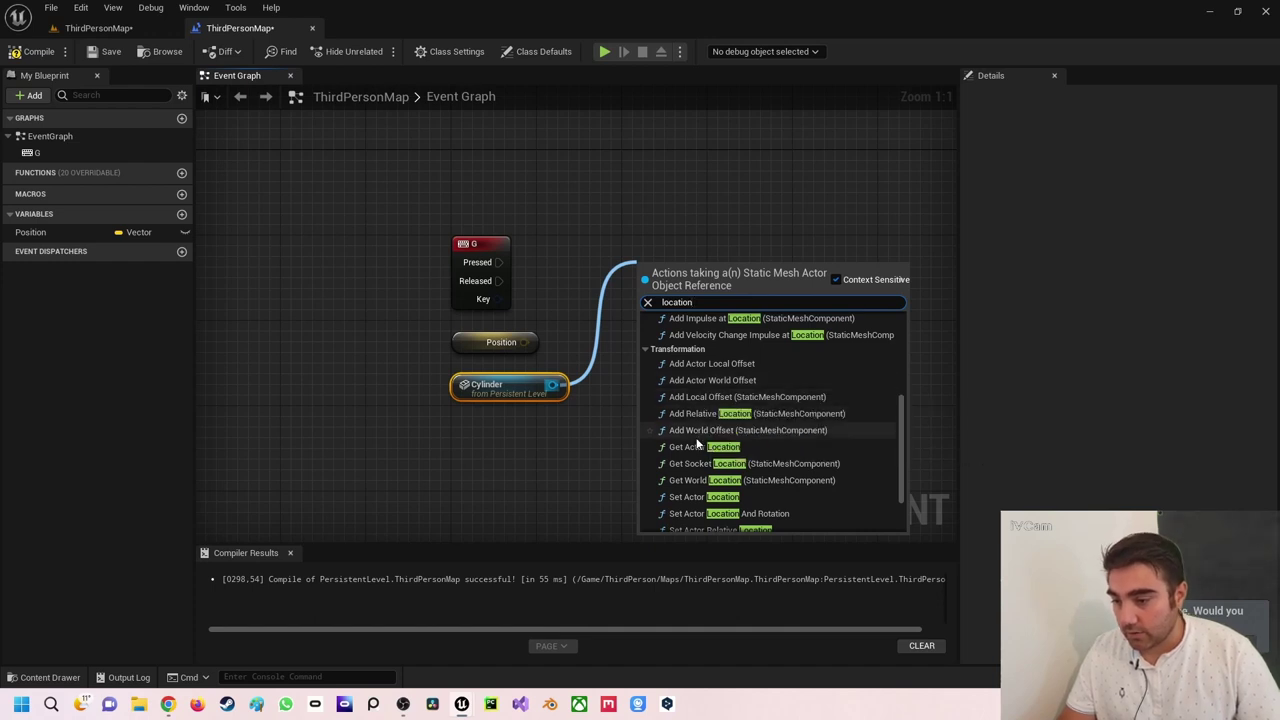
scroll(700, 425, "down", 2)
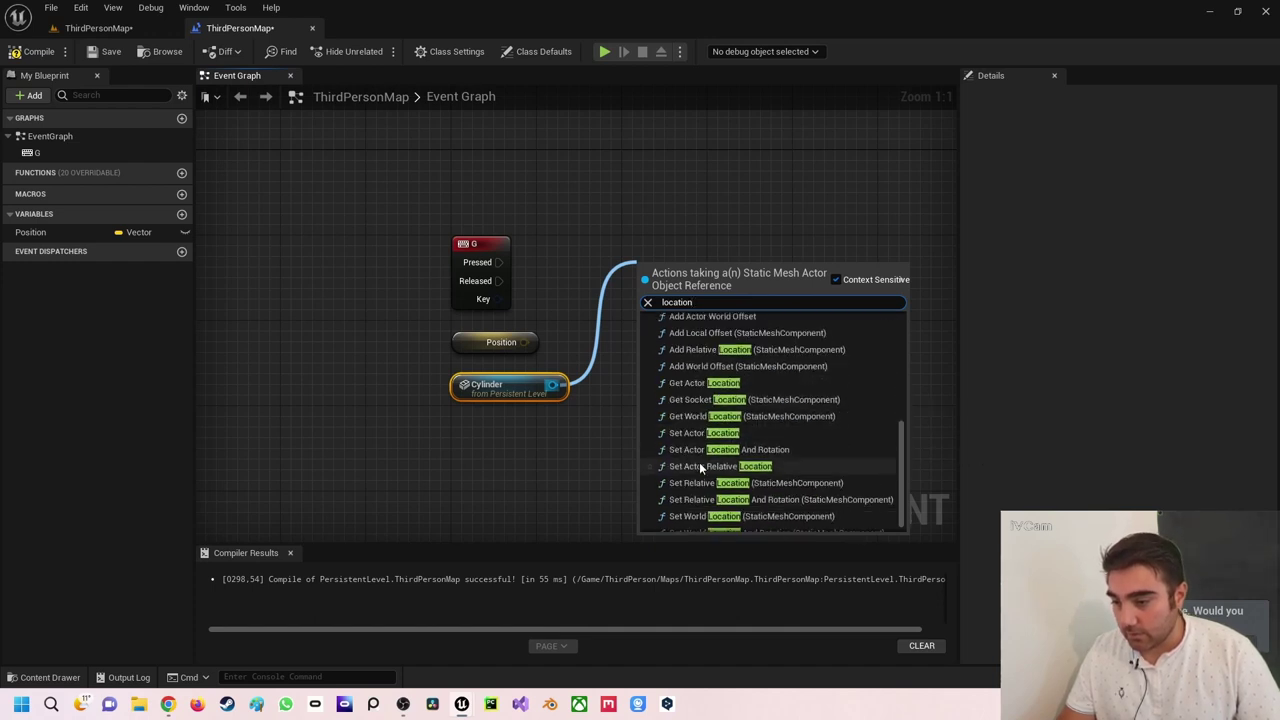
scroll(702, 445, "down", 1)
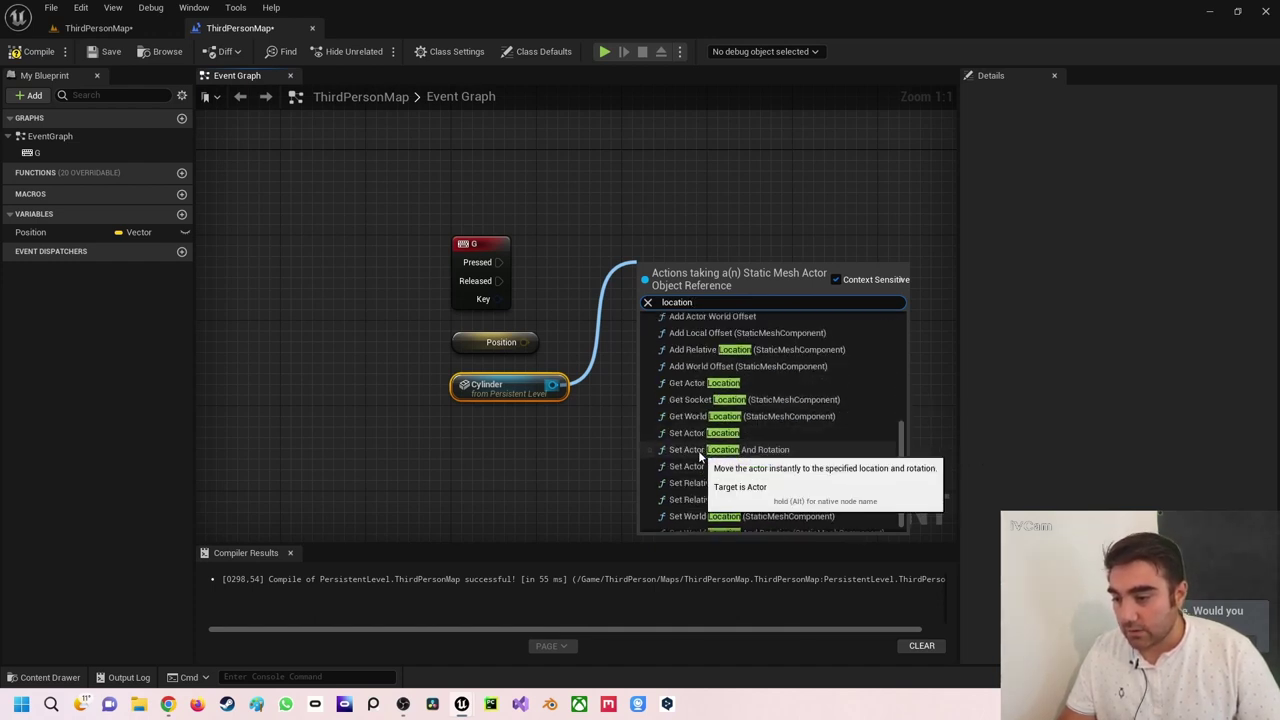
scroll(705, 485, "down", 1)
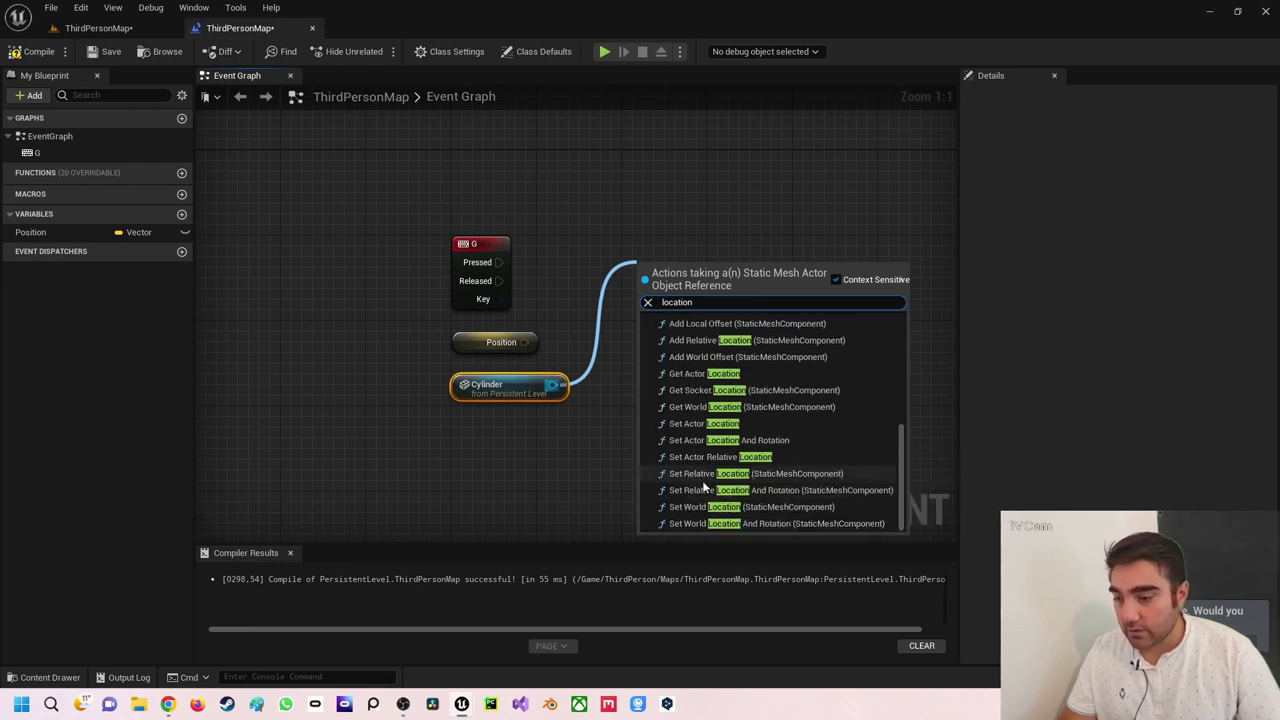
scroll(712, 520, "up", 2)
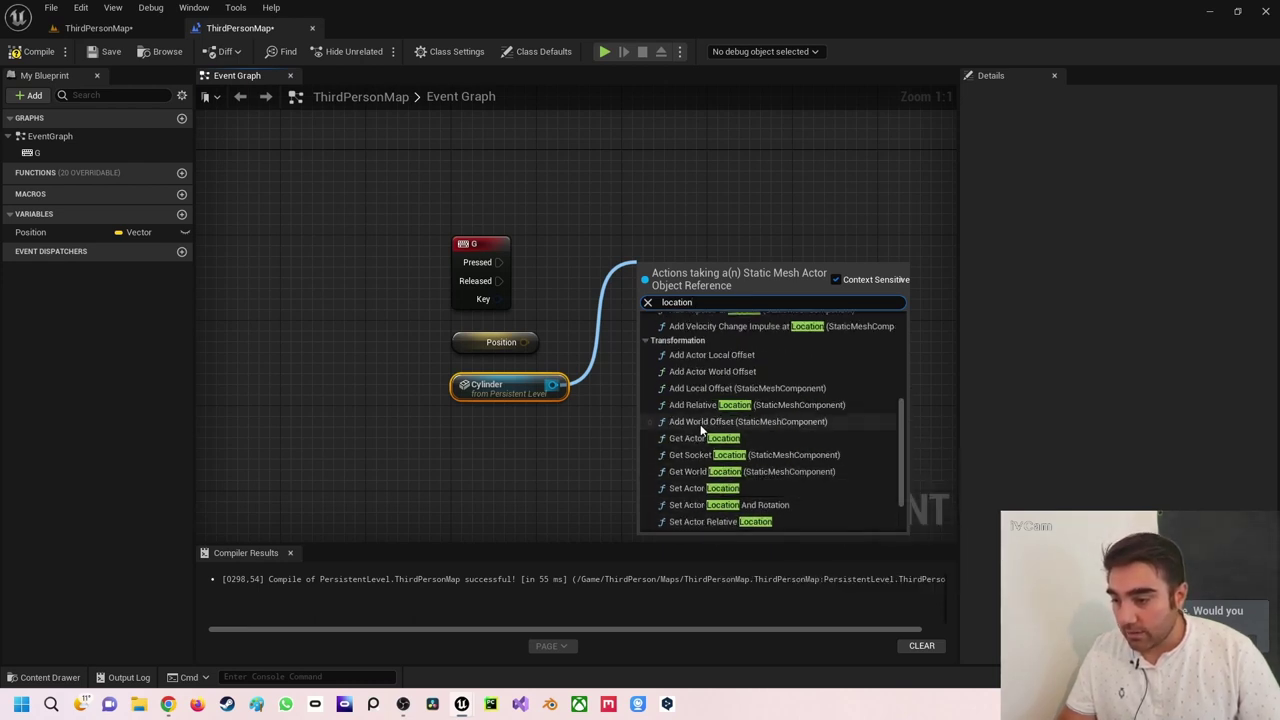
Step: Add Add Actor World Offset for the Cylinder, wire G Pressed into it, and lower the Cylinder node
left_click(701, 370)
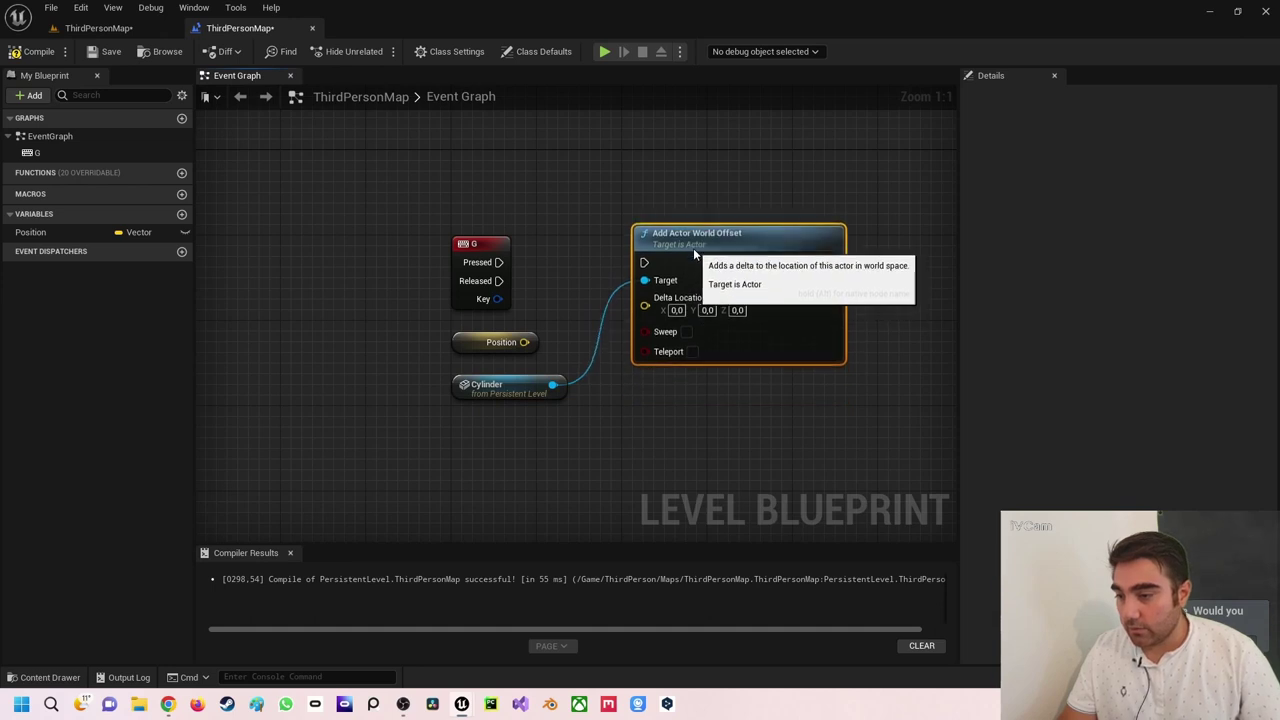
left_click_drag(498, 262, 646, 263)
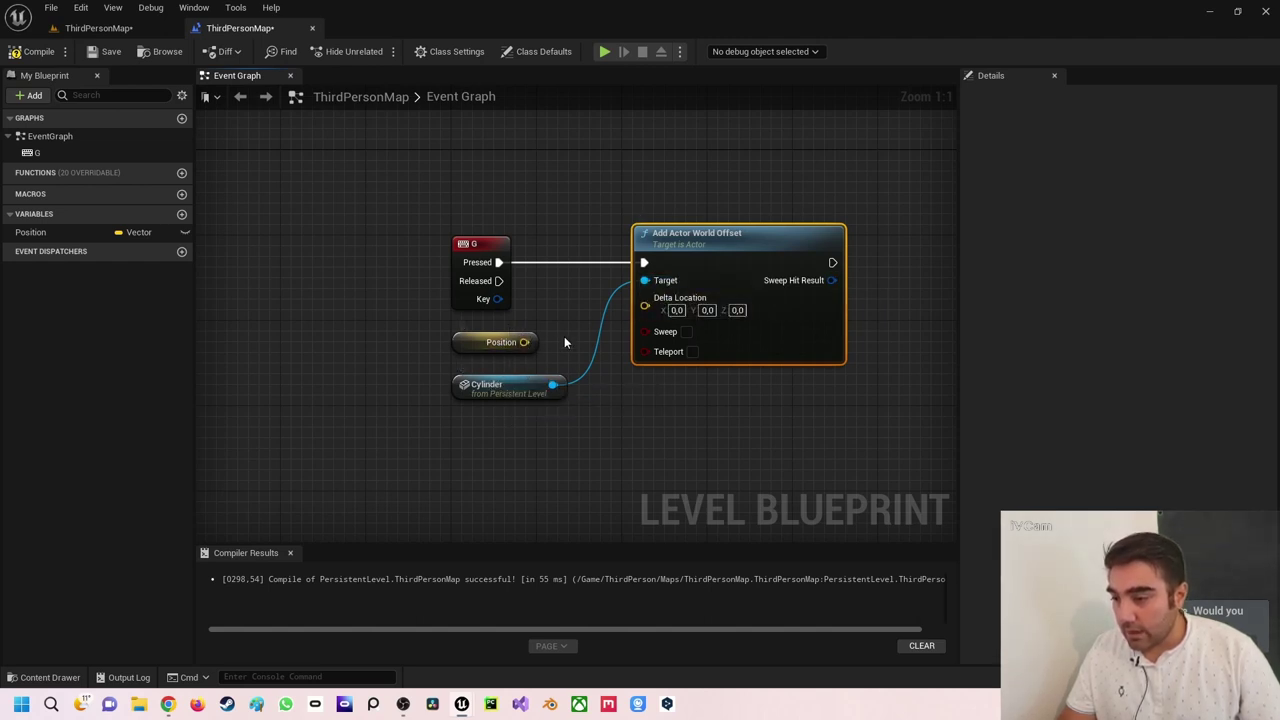
left_click_drag(480, 385, 480, 460)
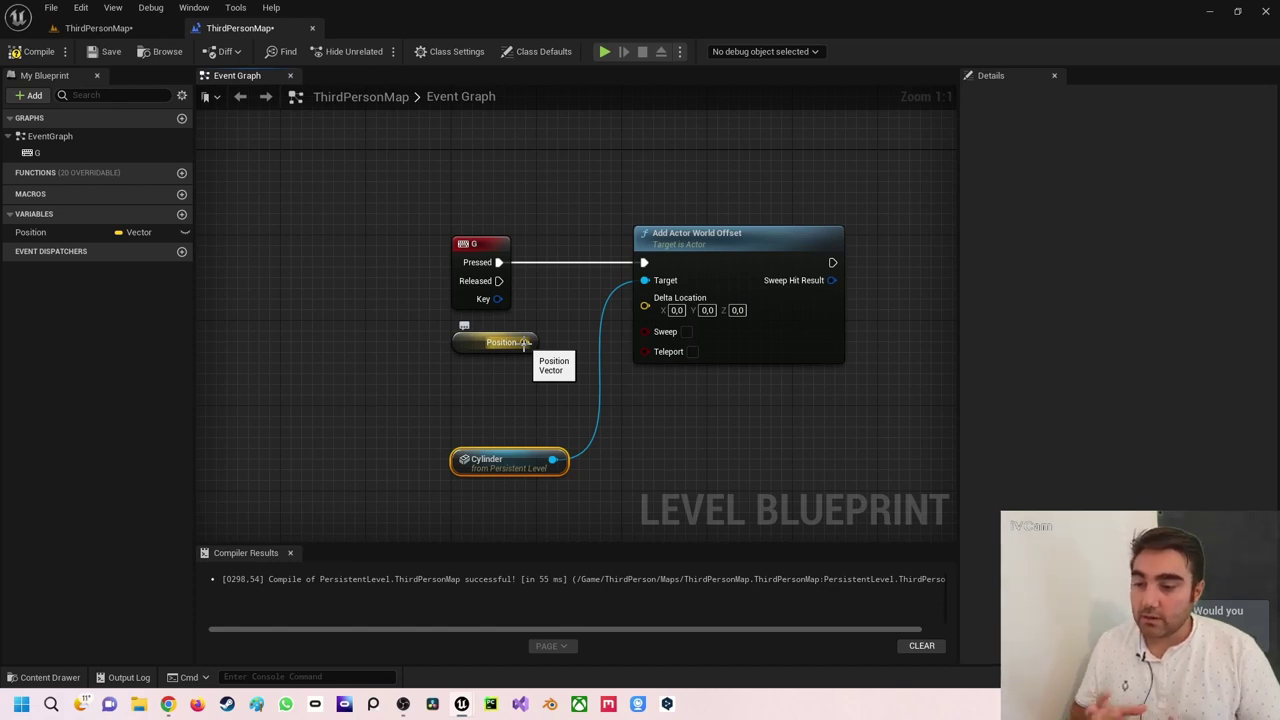
left_click(479, 347)
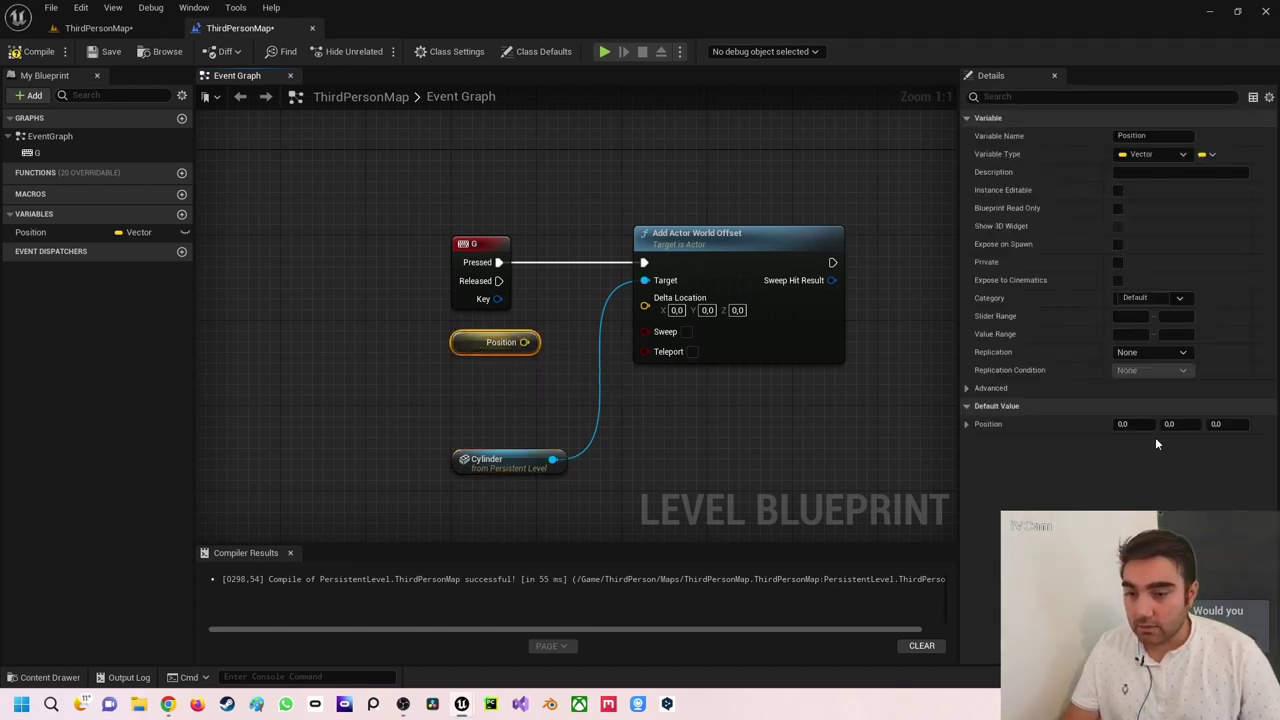
right_click(522, 343)
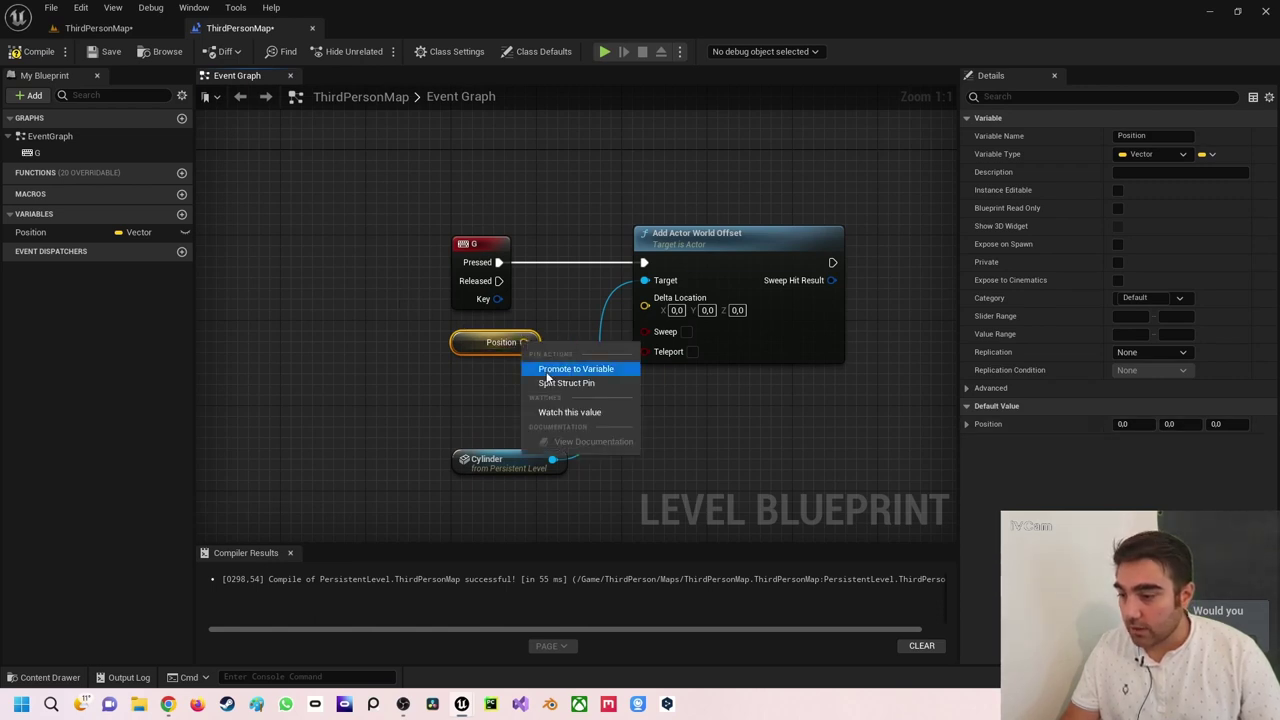
left_click(556, 367)
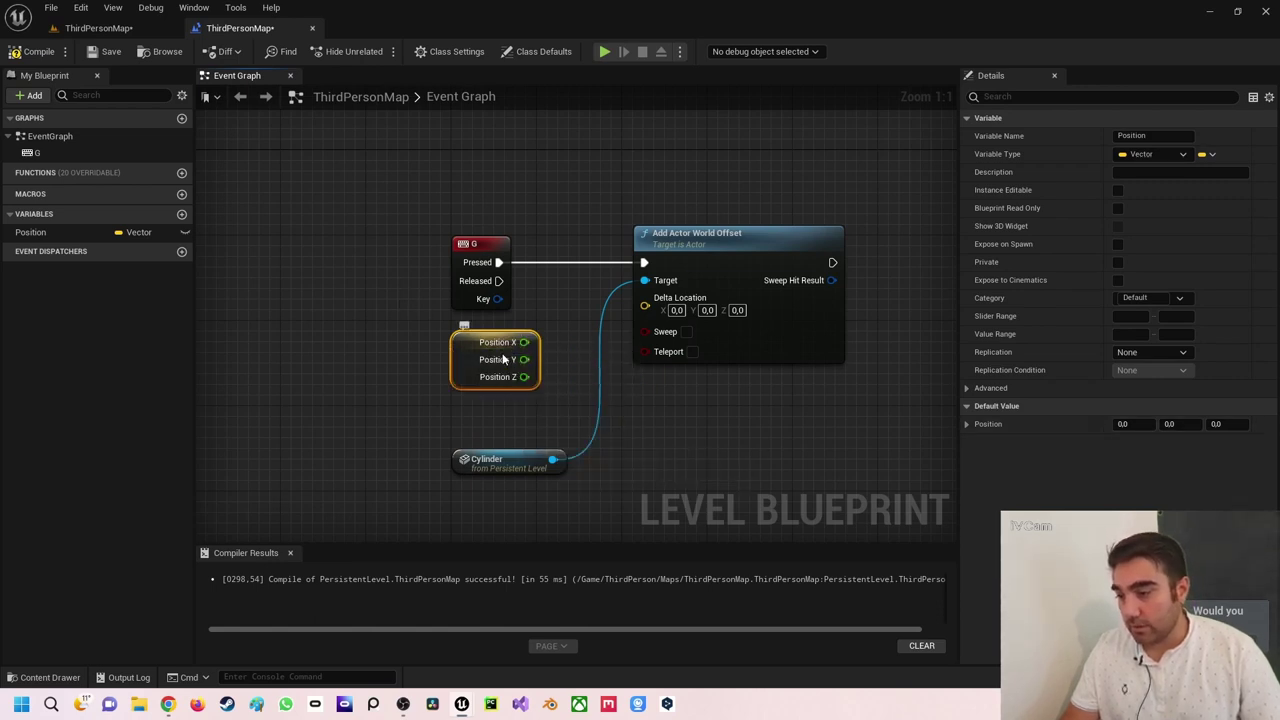
right_click(645, 306)
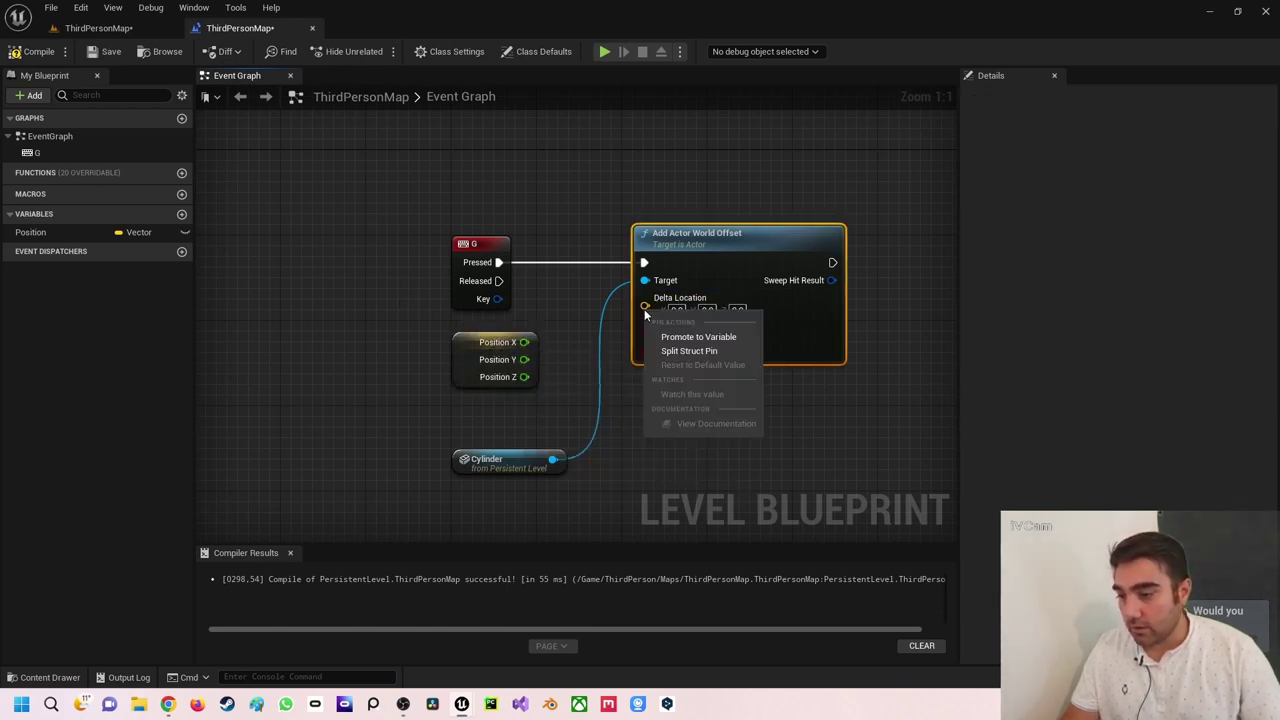
left_click(668, 362)
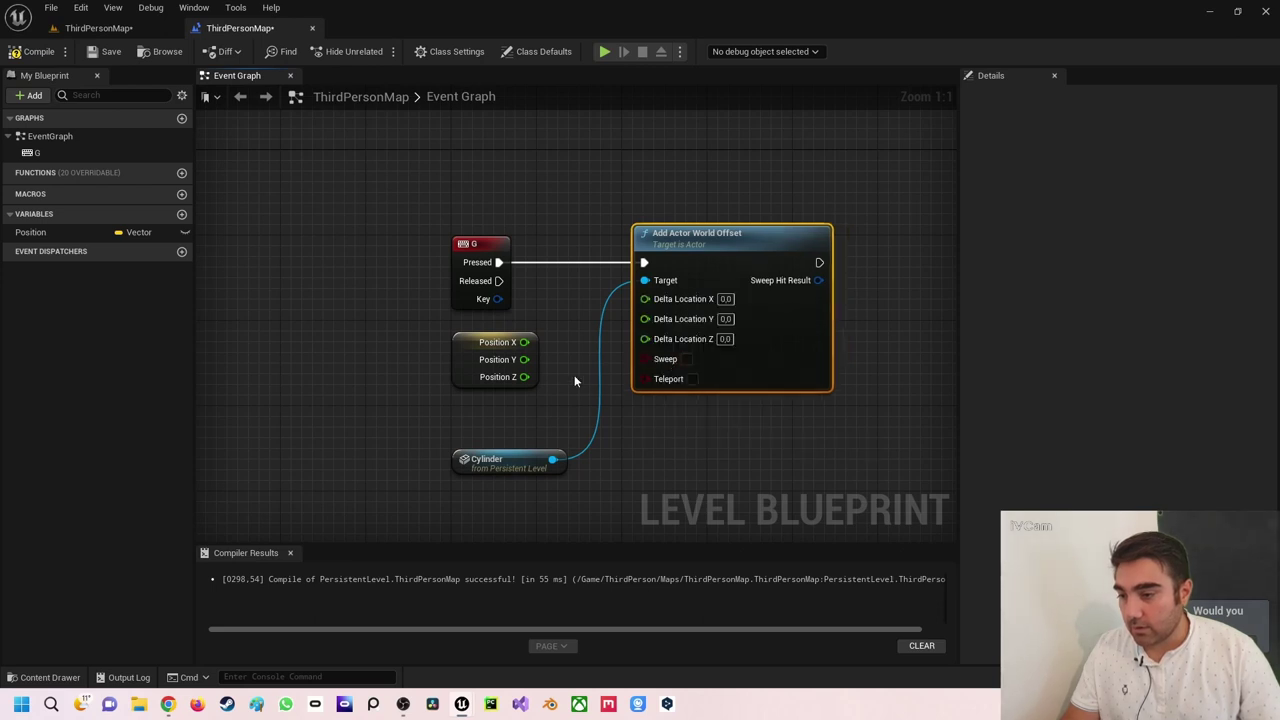
right_click(470, 356)
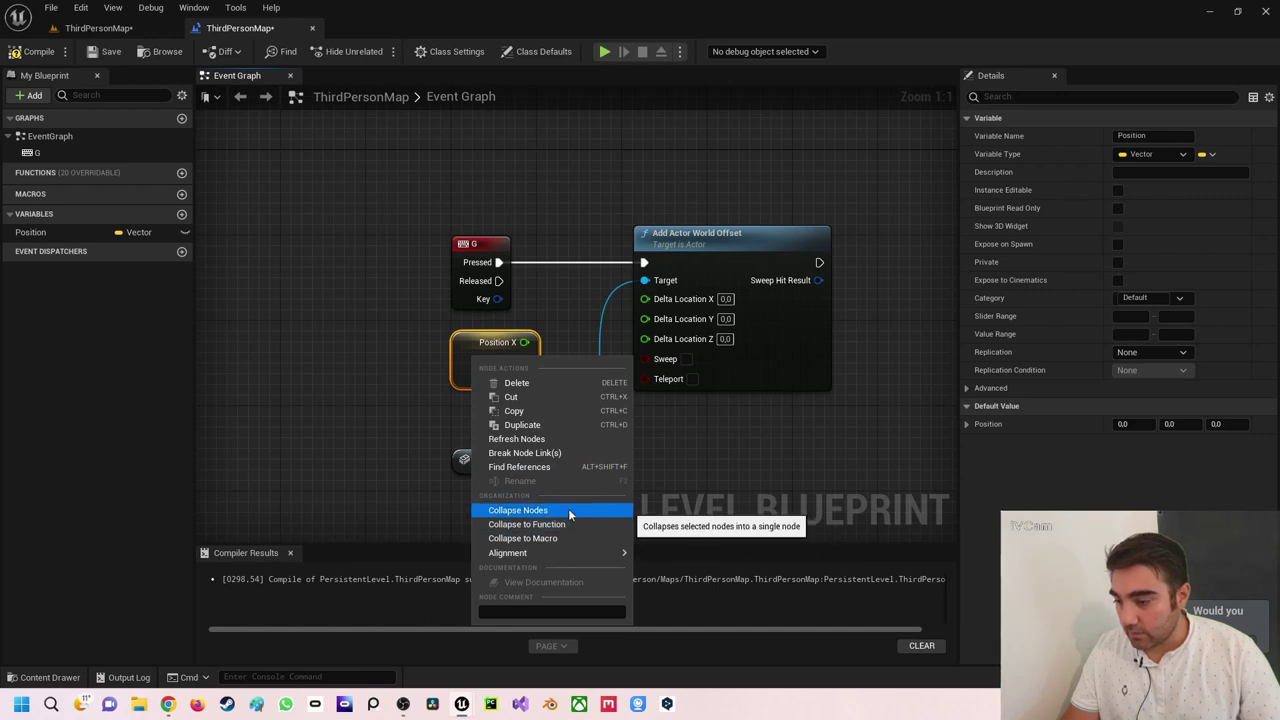
left_click(565, 511)
left_click(559, 414)
left_click(515, 365)
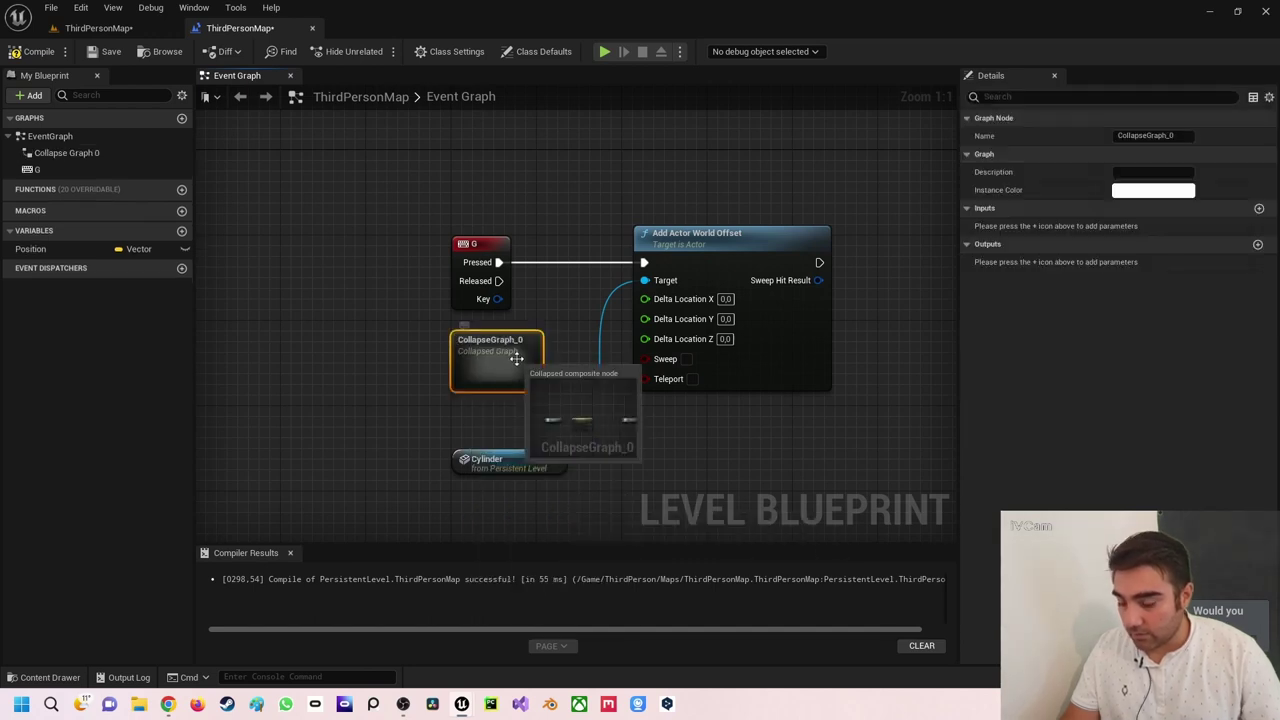
key("ctrl+z")
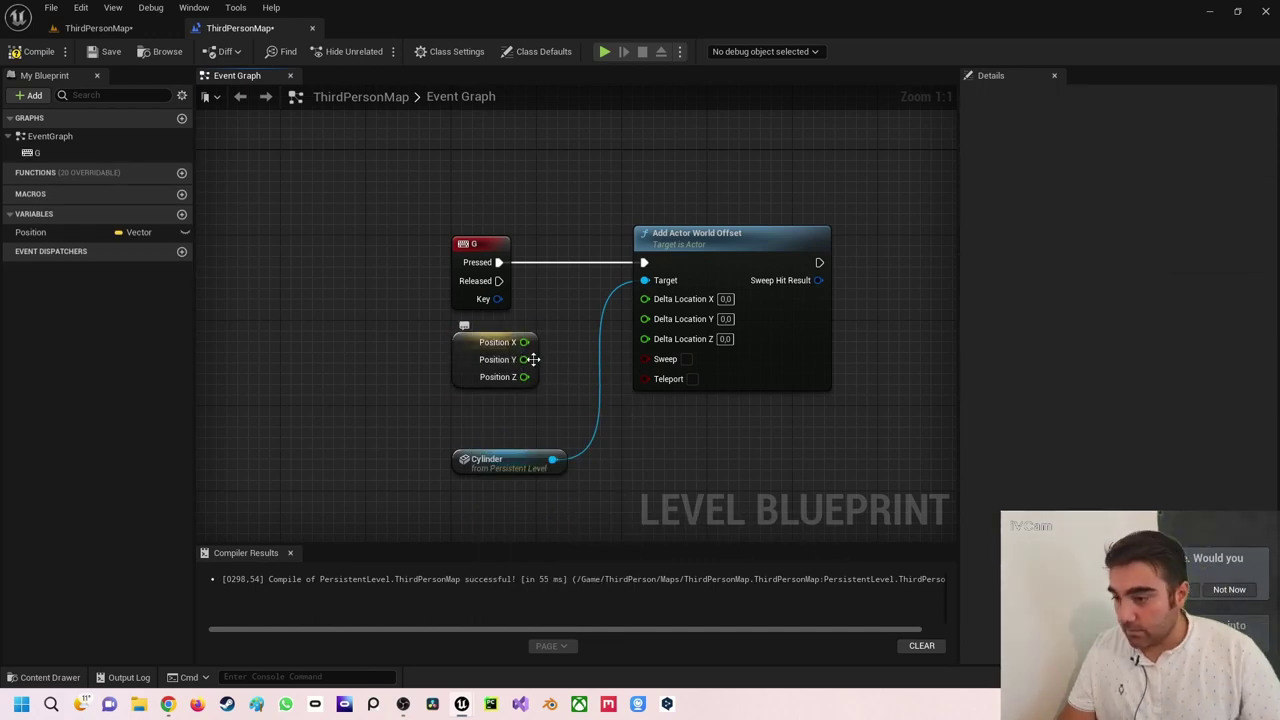
right_click(524, 360)
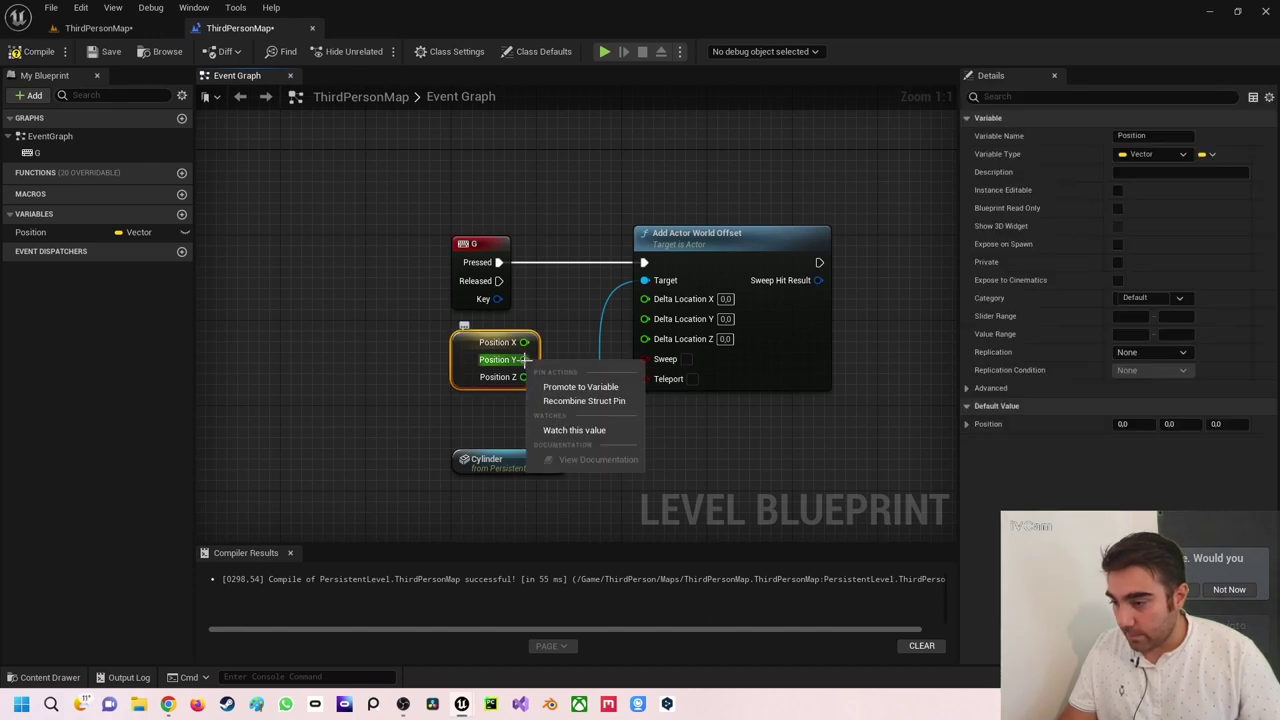
left_click(585, 401)
right_click(642, 326)
left_click(642, 321)
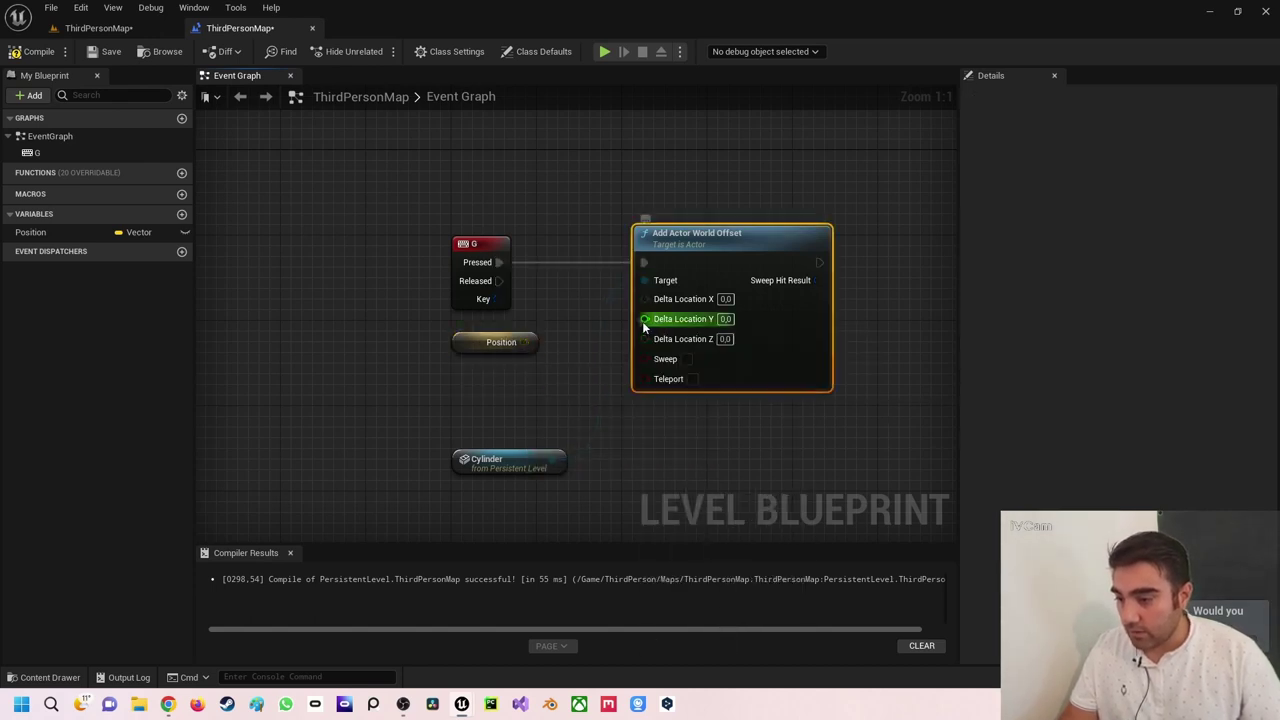
right_click(644, 320)
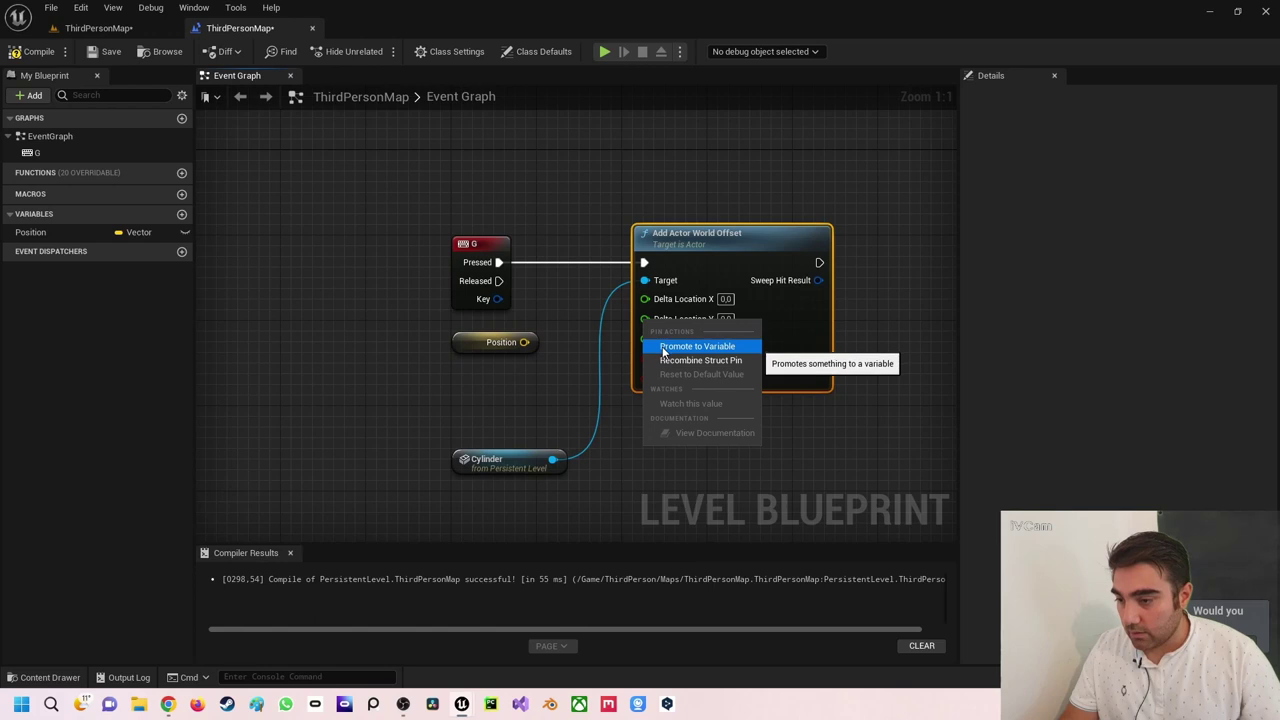
left_click(662, 359)
left_click_drag(530, 343, 510, 344)
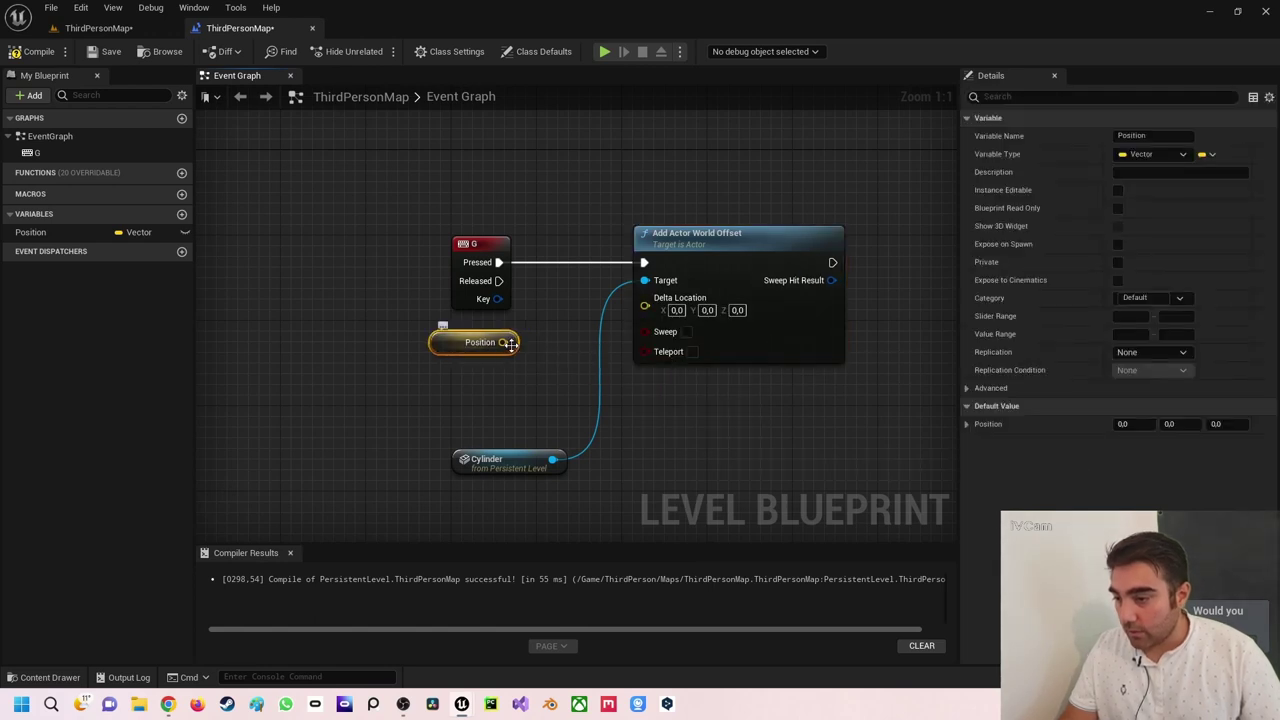
Step: Set Position's default Z value to 10
left_click(1220, 424)
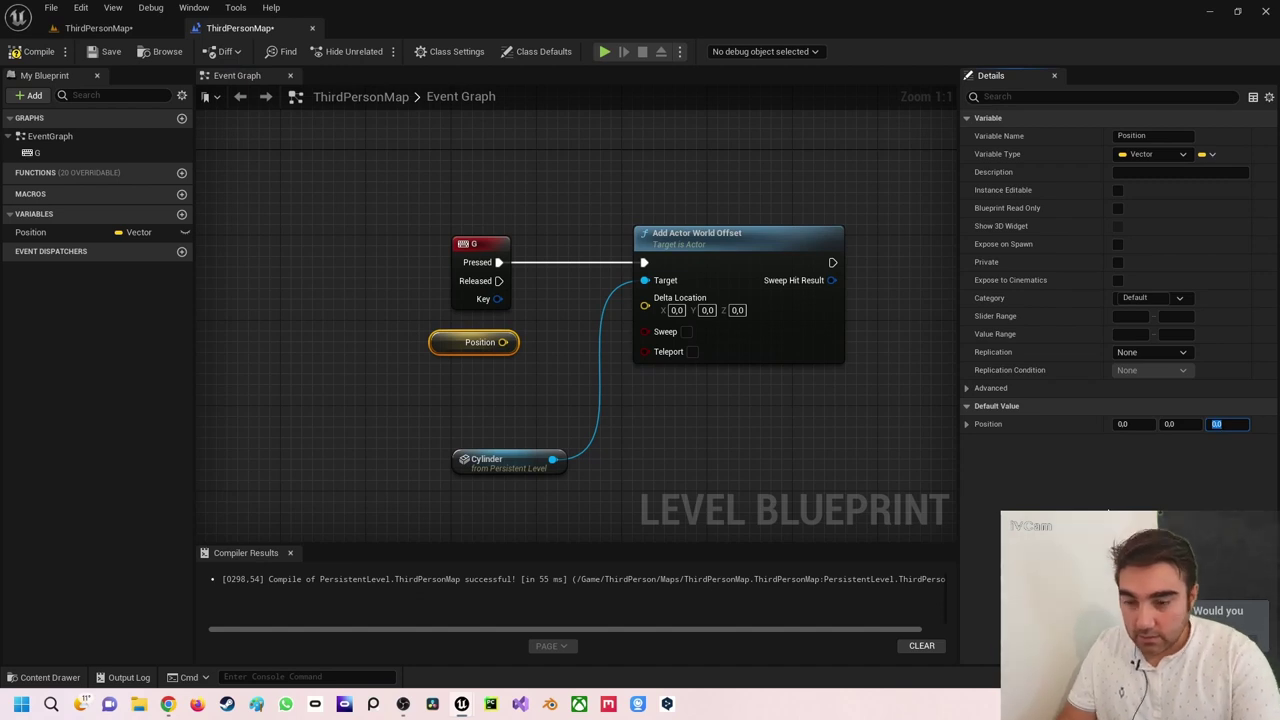
type("10")
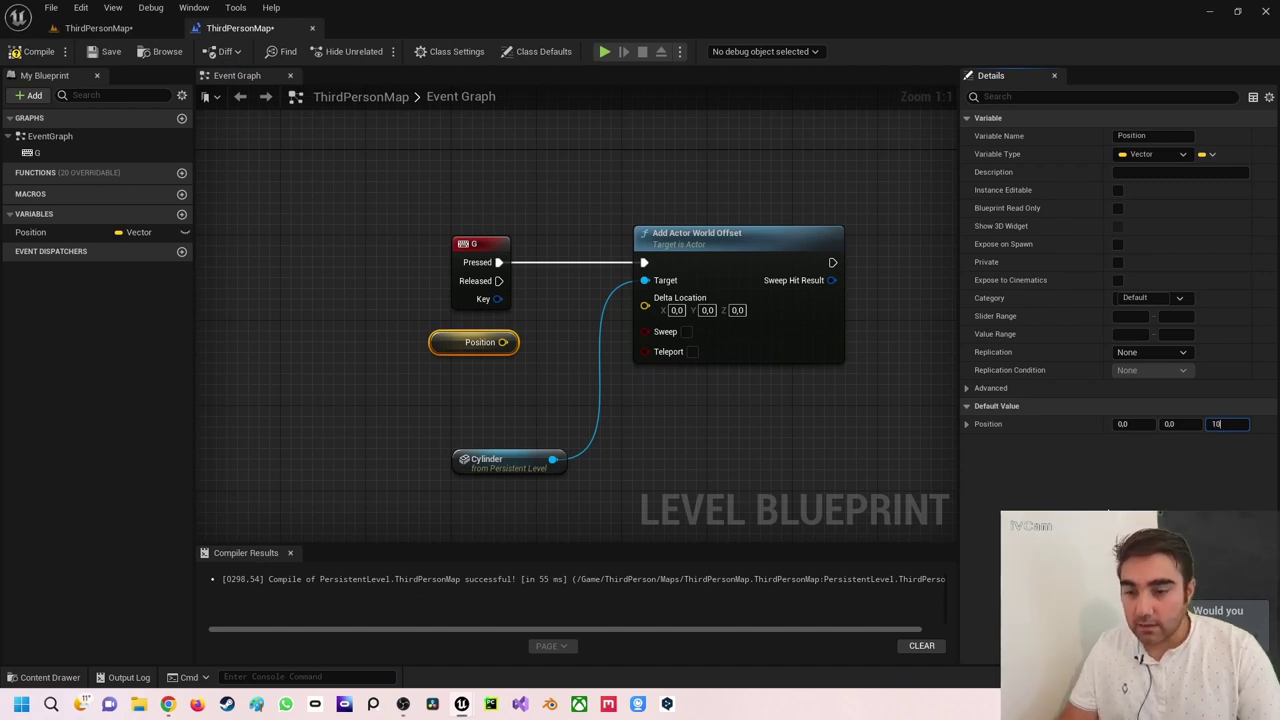
key("Return")
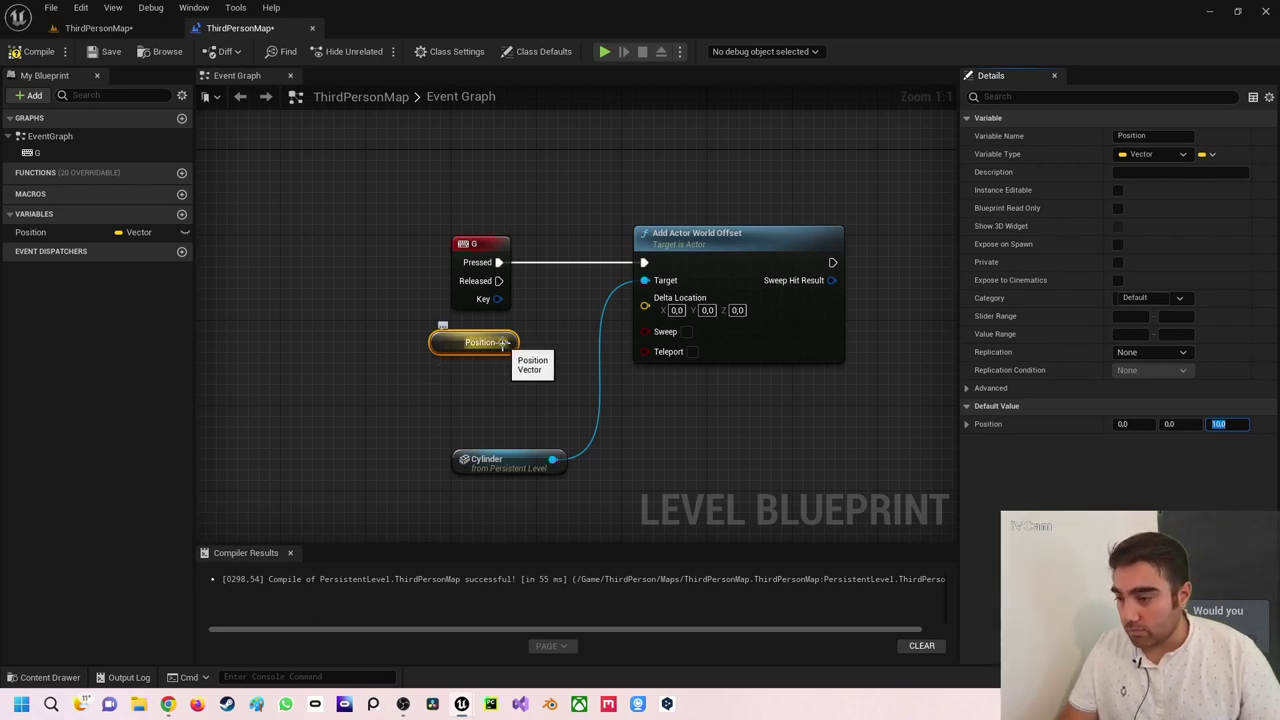
Step: Connect Position to Delta Location and move the Cylinder node up beside Position
left_click_drag(503, 342, 658, 303)
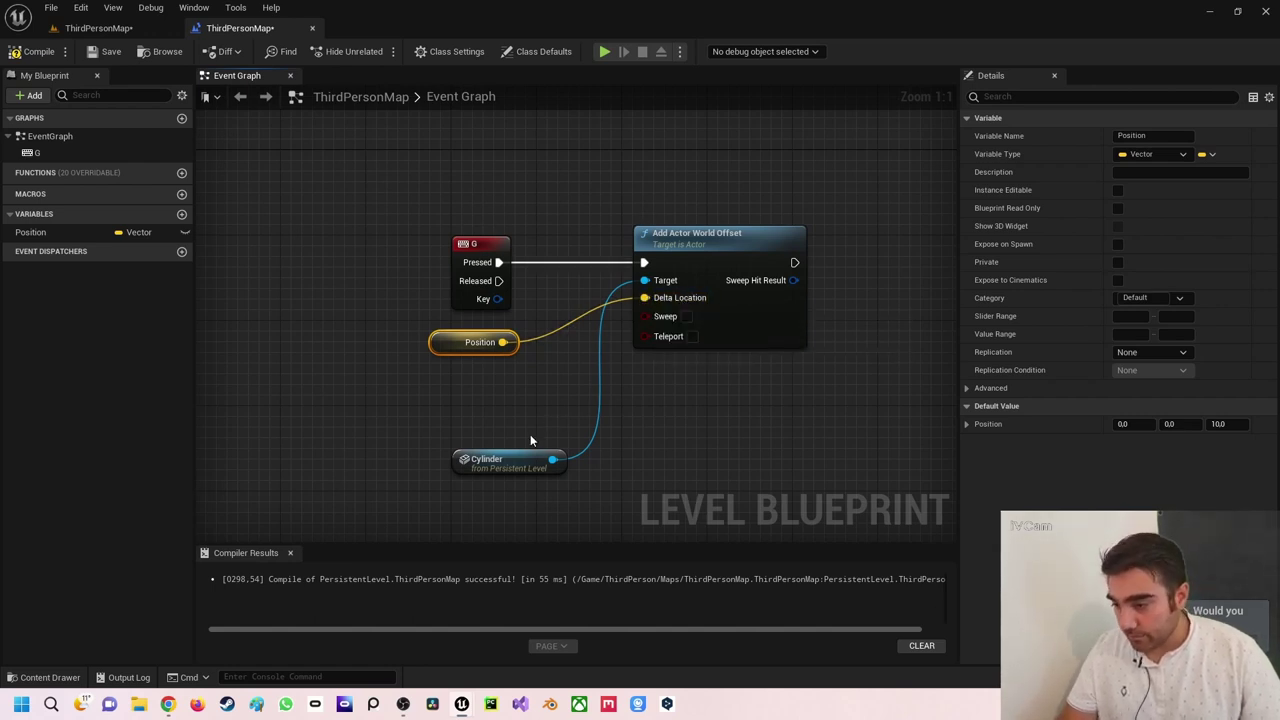
left_click_drag(505, 460, 484, 397)
left_click(568, 198)
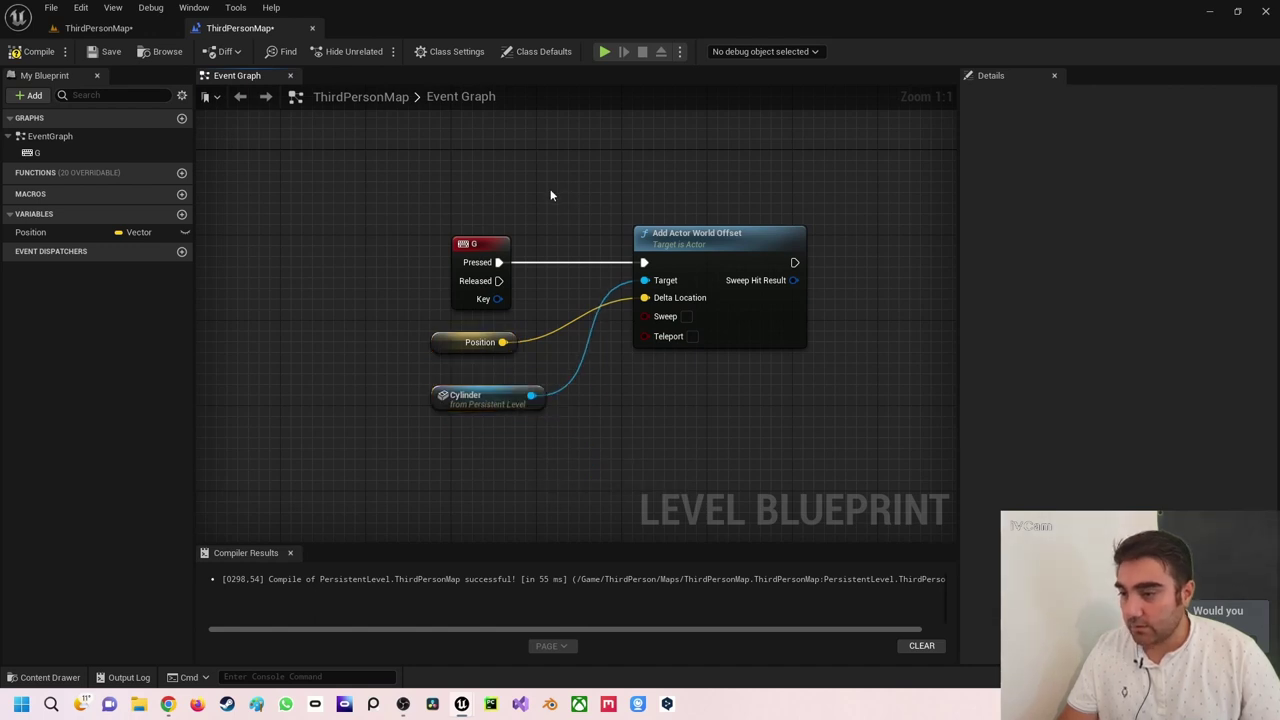
Step: Compile the Level Blueprint and launch a New Editor Window play session
left_click(32, 51)
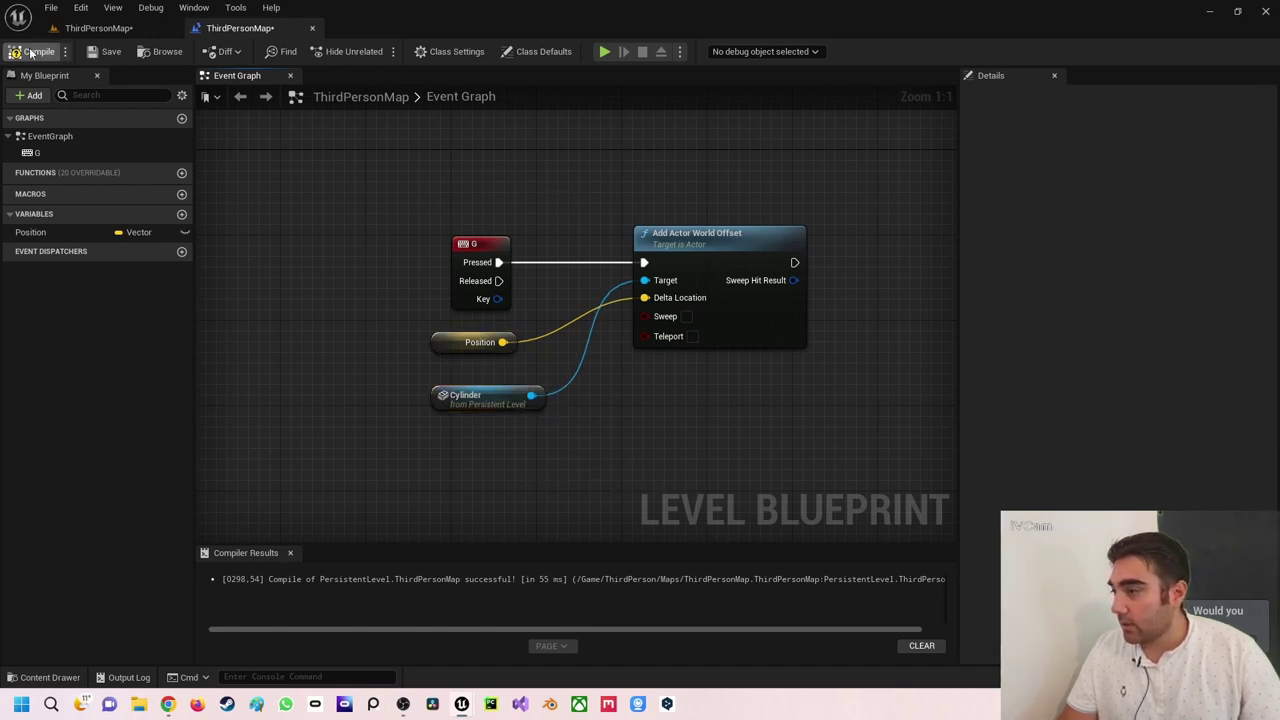
left_click(681, 52)
left_click(724, 117)
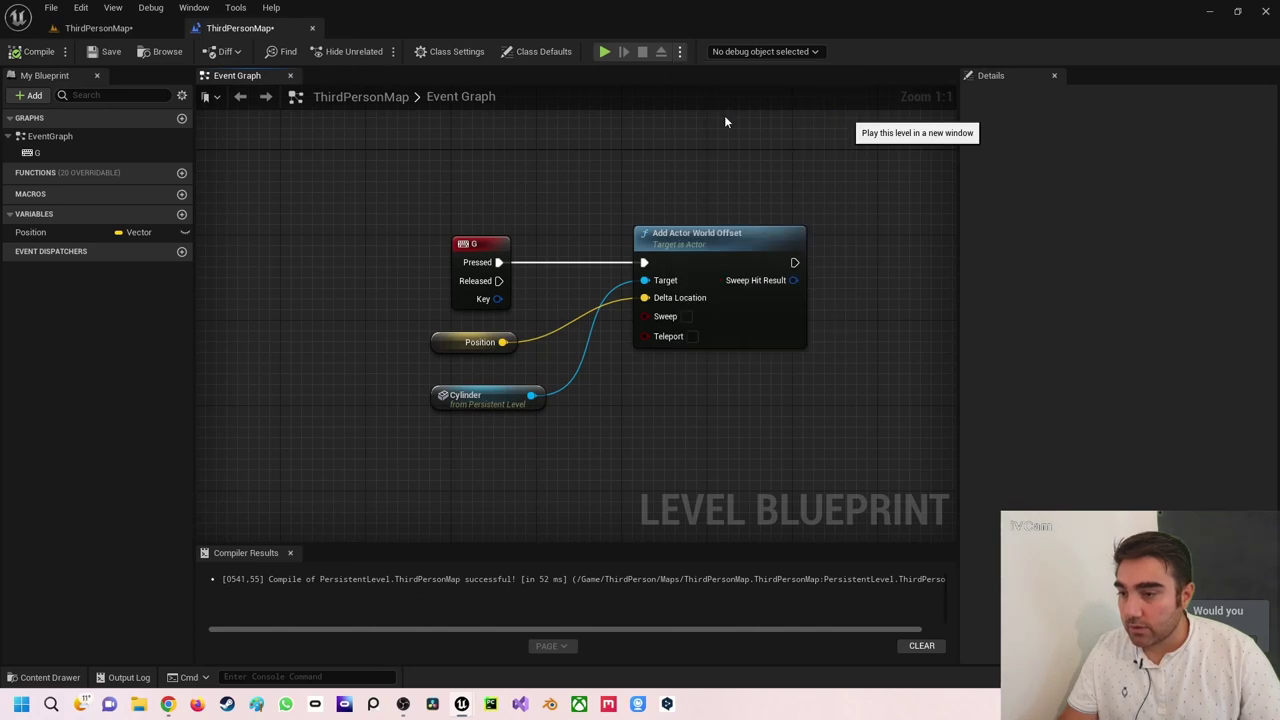
Step: Test the preview, stop it, and review the Message Log's warnings that the cylinder mesh must be Movable
left_click(663, 268)
key("w")
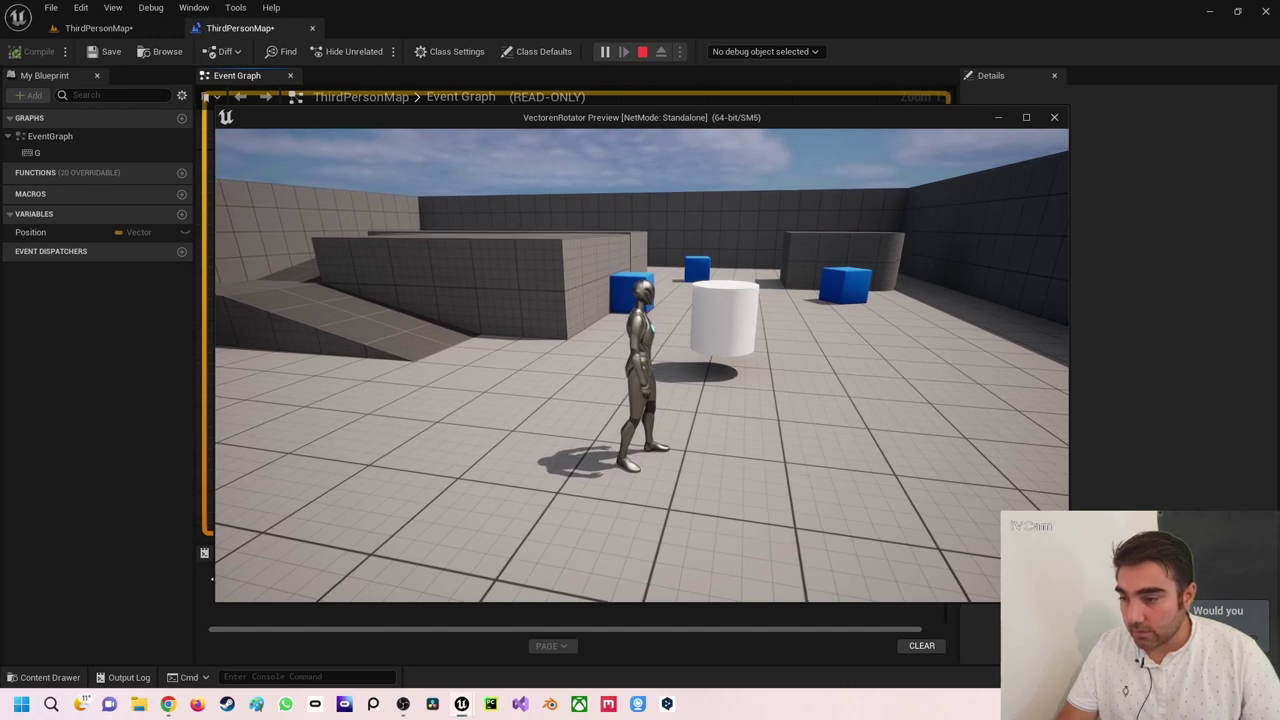
key("Escape")
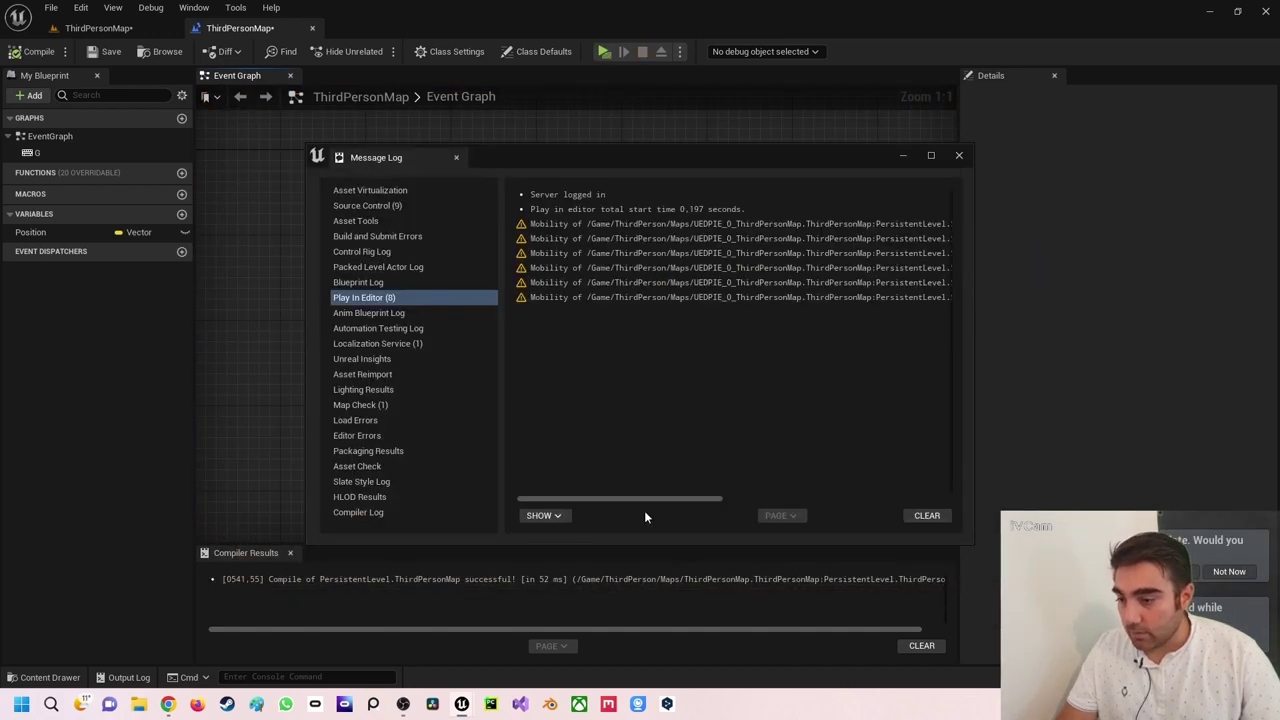
left_click_drag(670, 497, 918, 490)
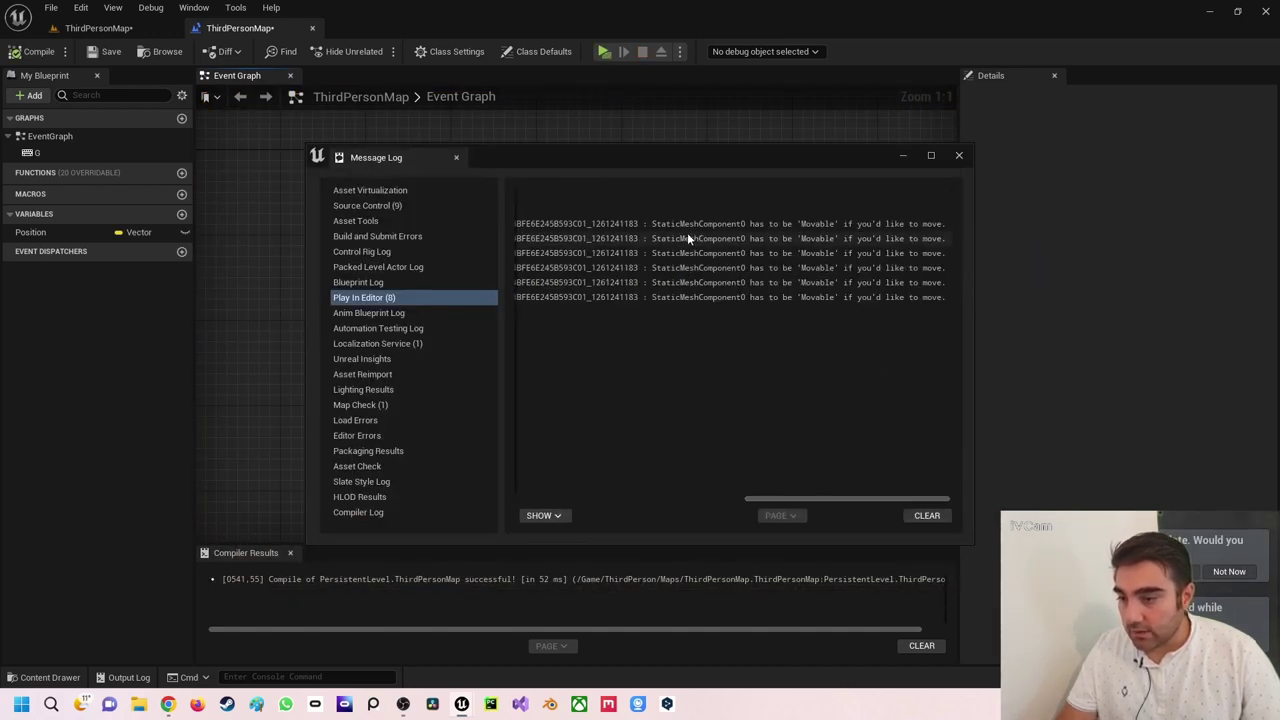
left_click(959, 157)
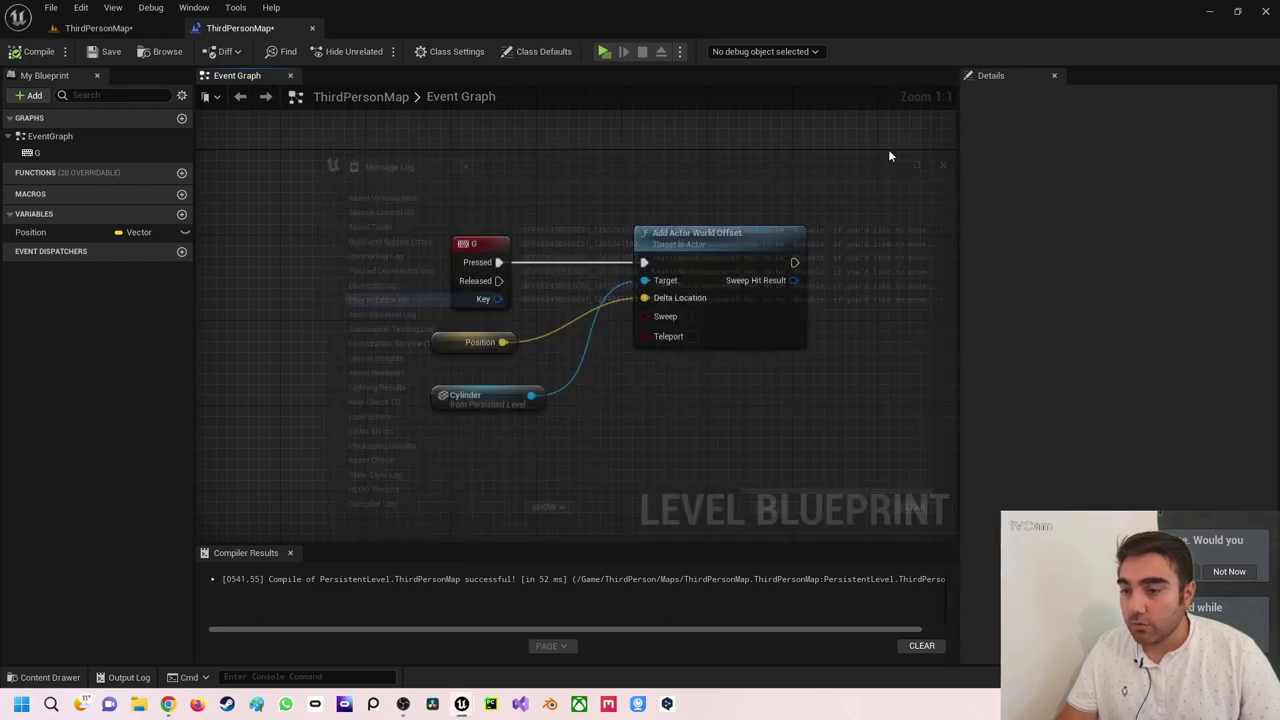
Step: Keep the Cylinder's Mobility on Movable, then play-test to see G lift it upward
left_click(123, 32)
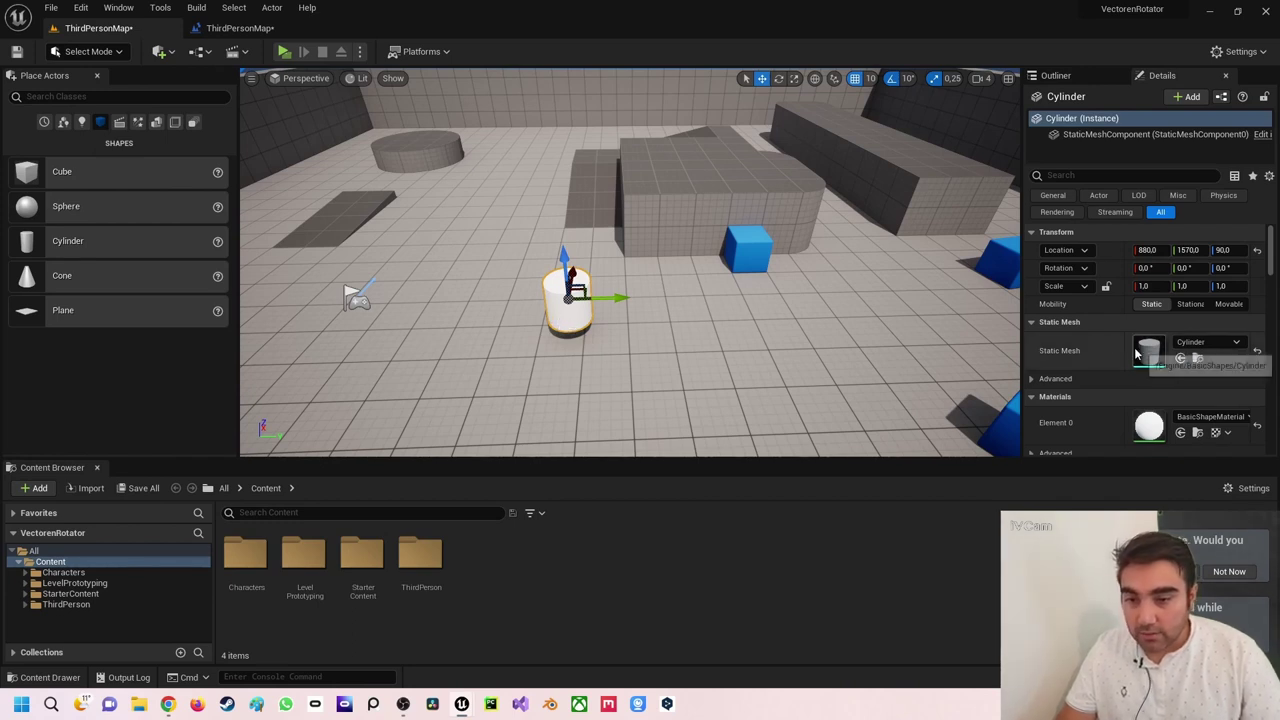
left_click(1229, 304)
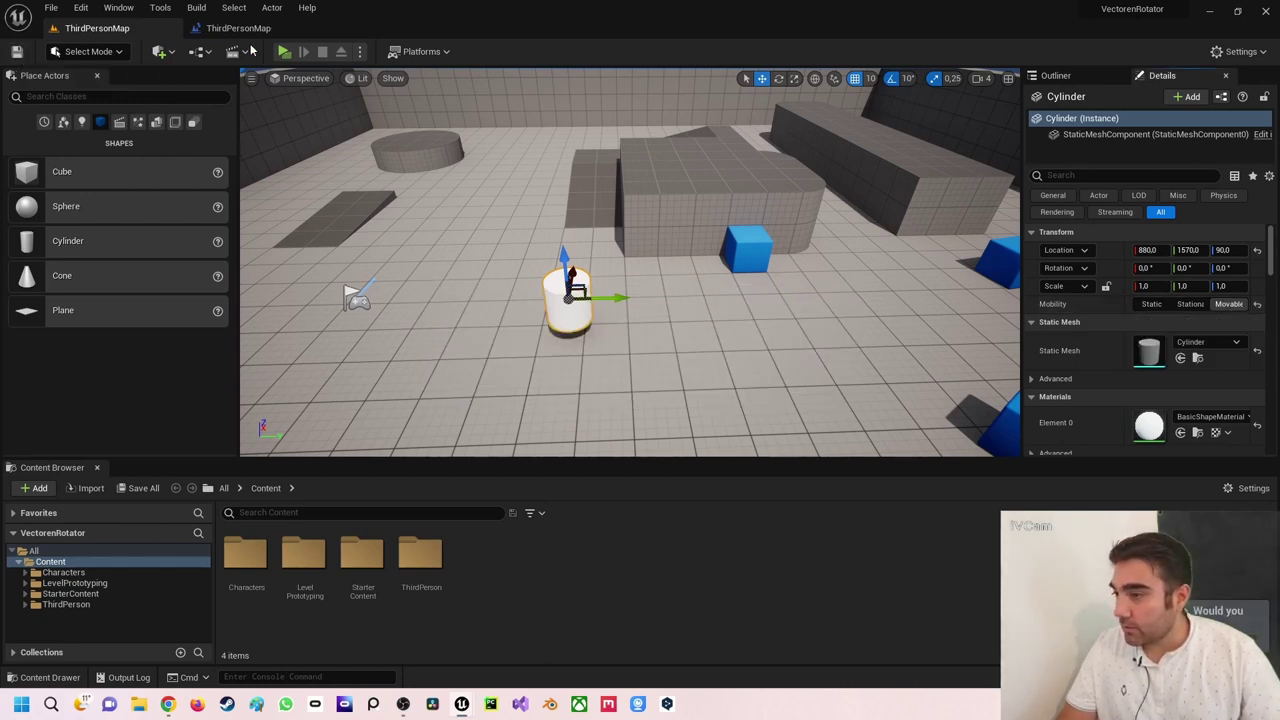
left_click(286, 57)
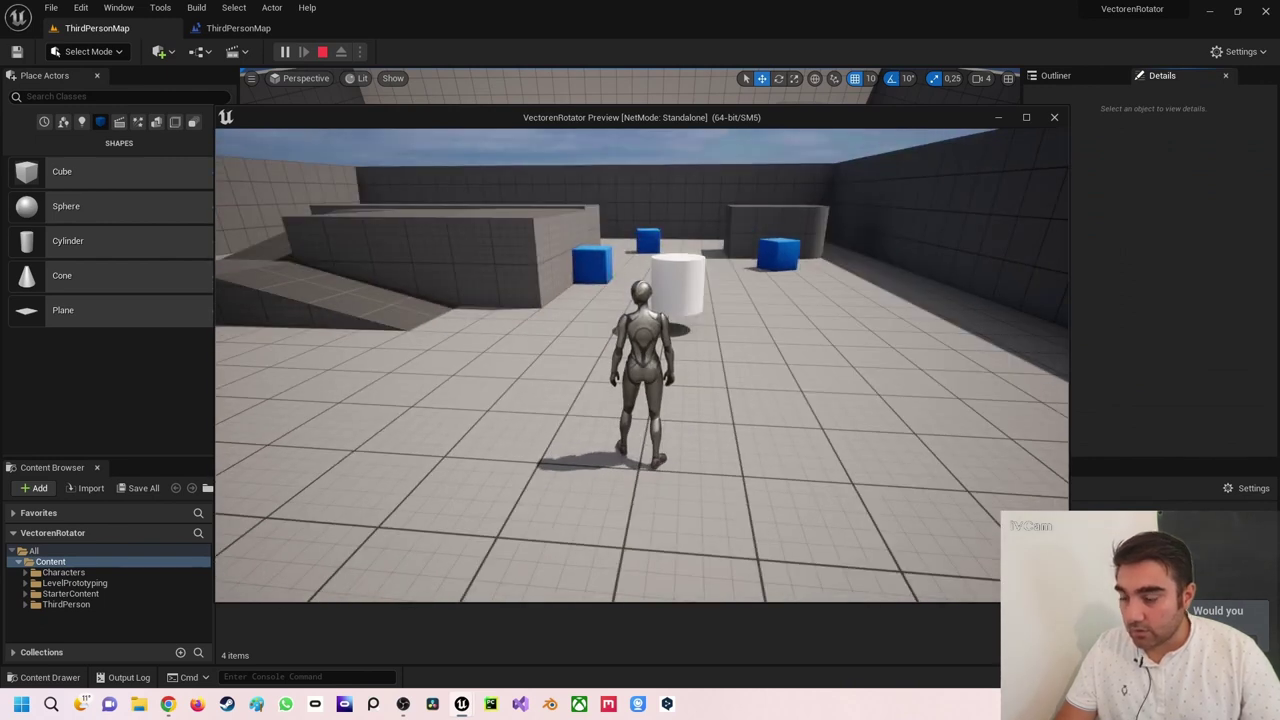
mouse_move(640, 365)
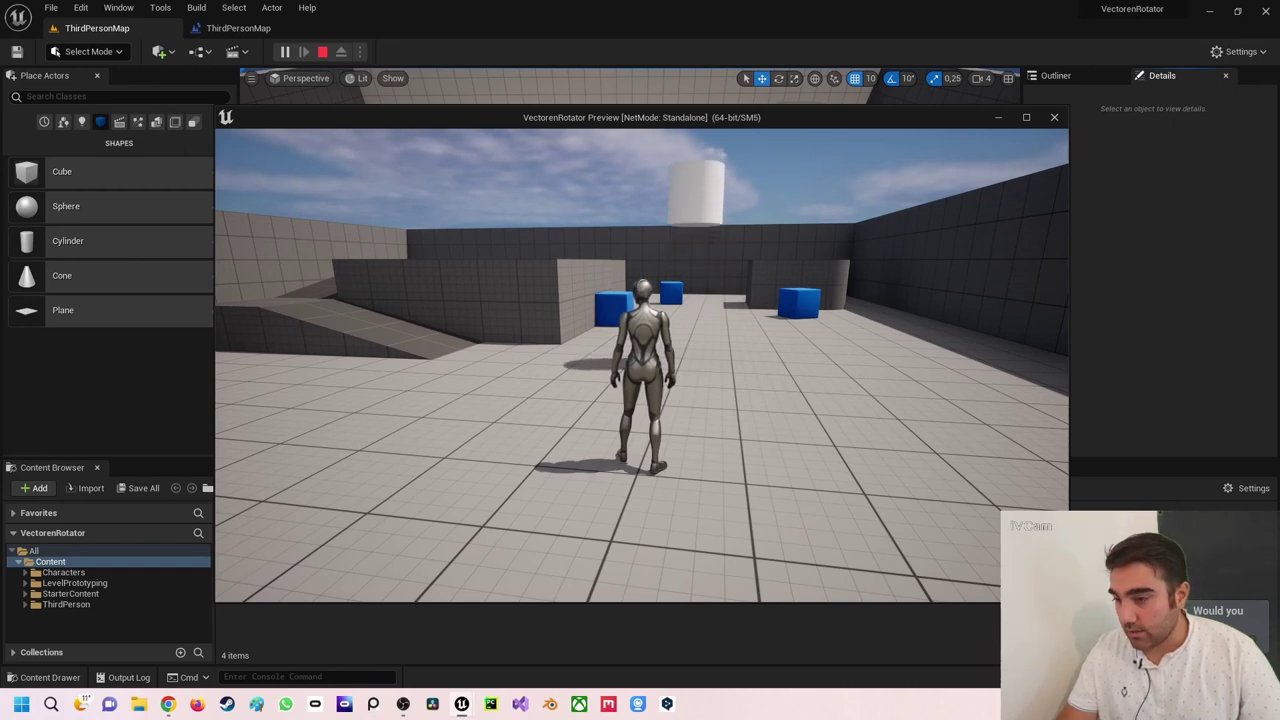
key("Escape")
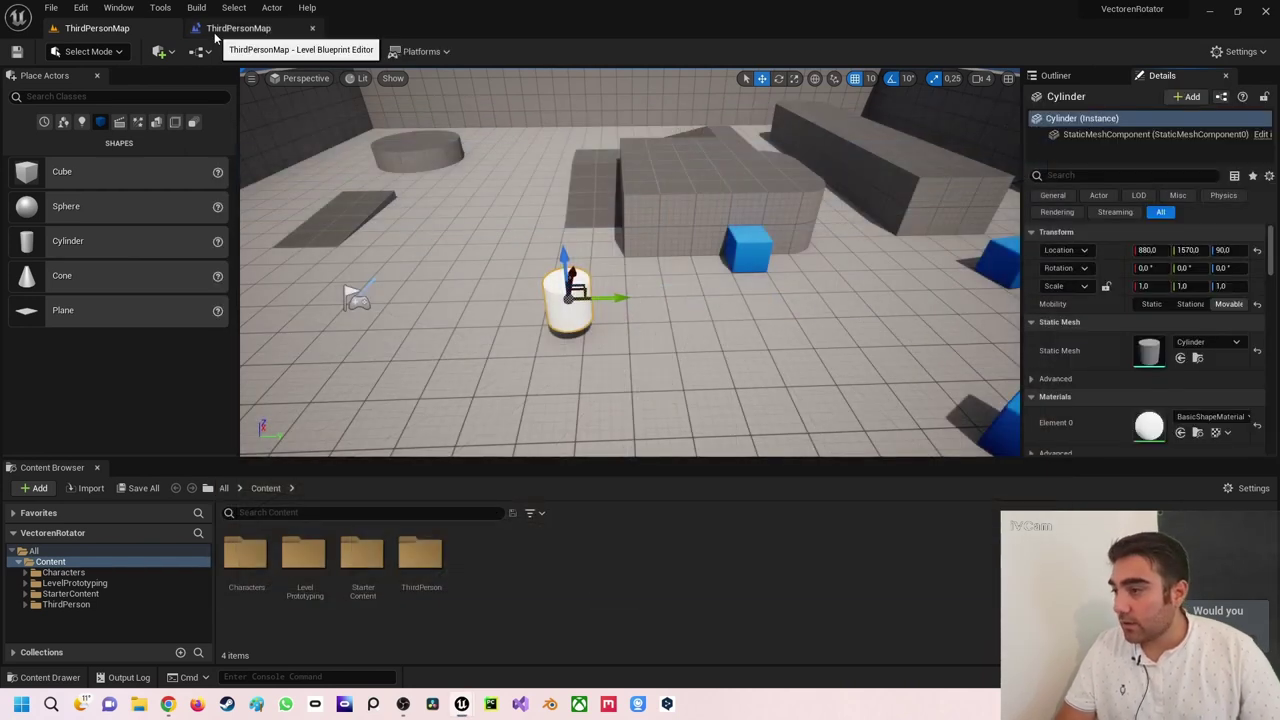
Step: Break the G, Cylinder and Position links to Add Actor World Offset and move it right
left_click(238, 28)
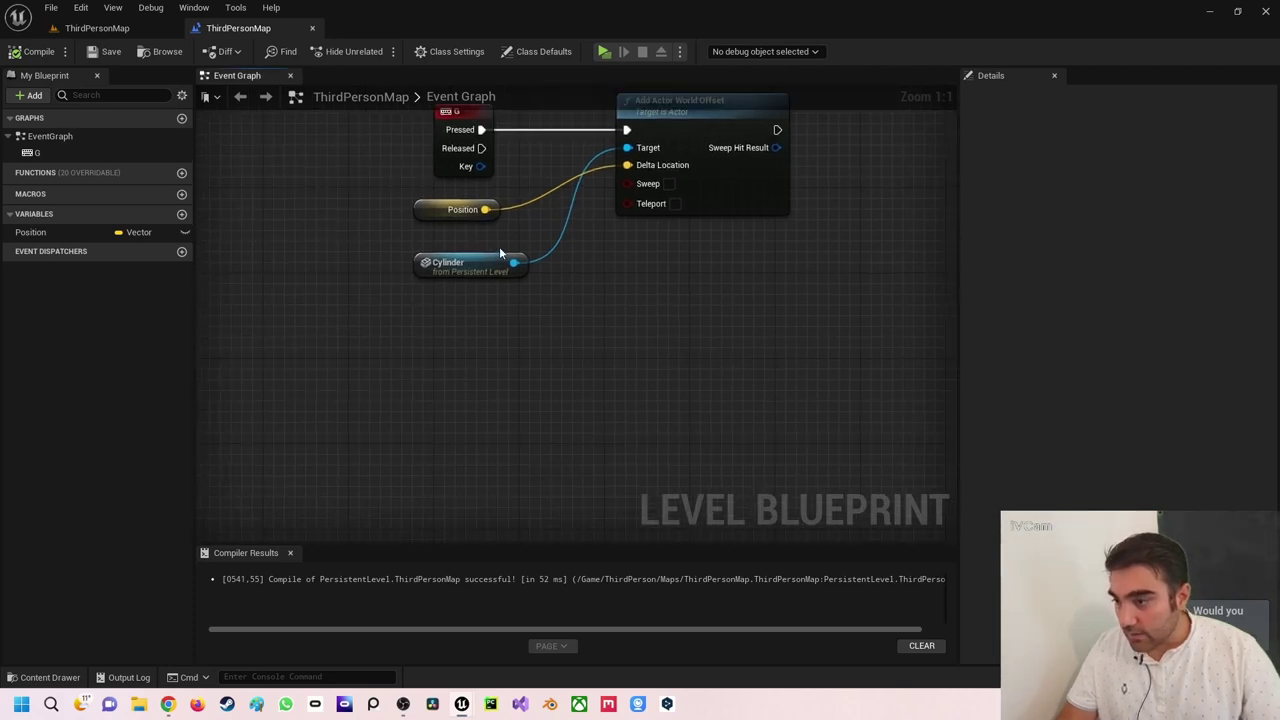
right_click_drag(499, 246, 539, 258)
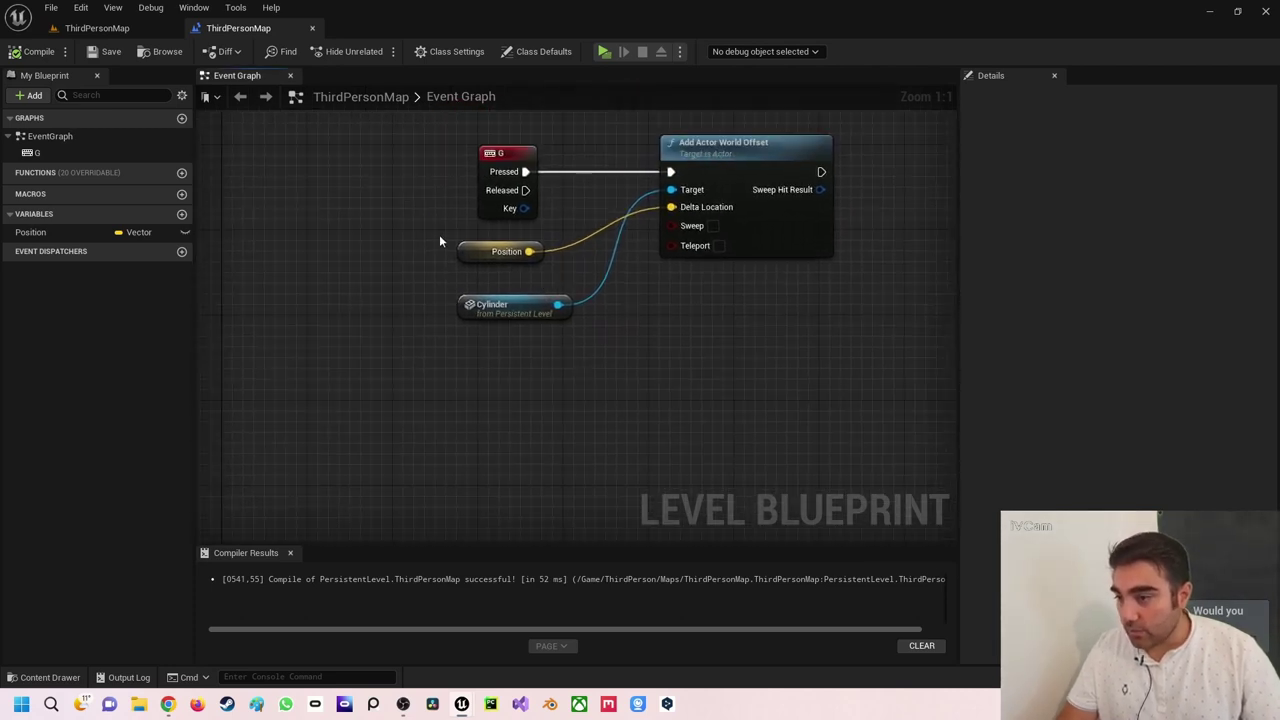
left_click_drag(439, 237, 538, 343)
left_click(507, 280)
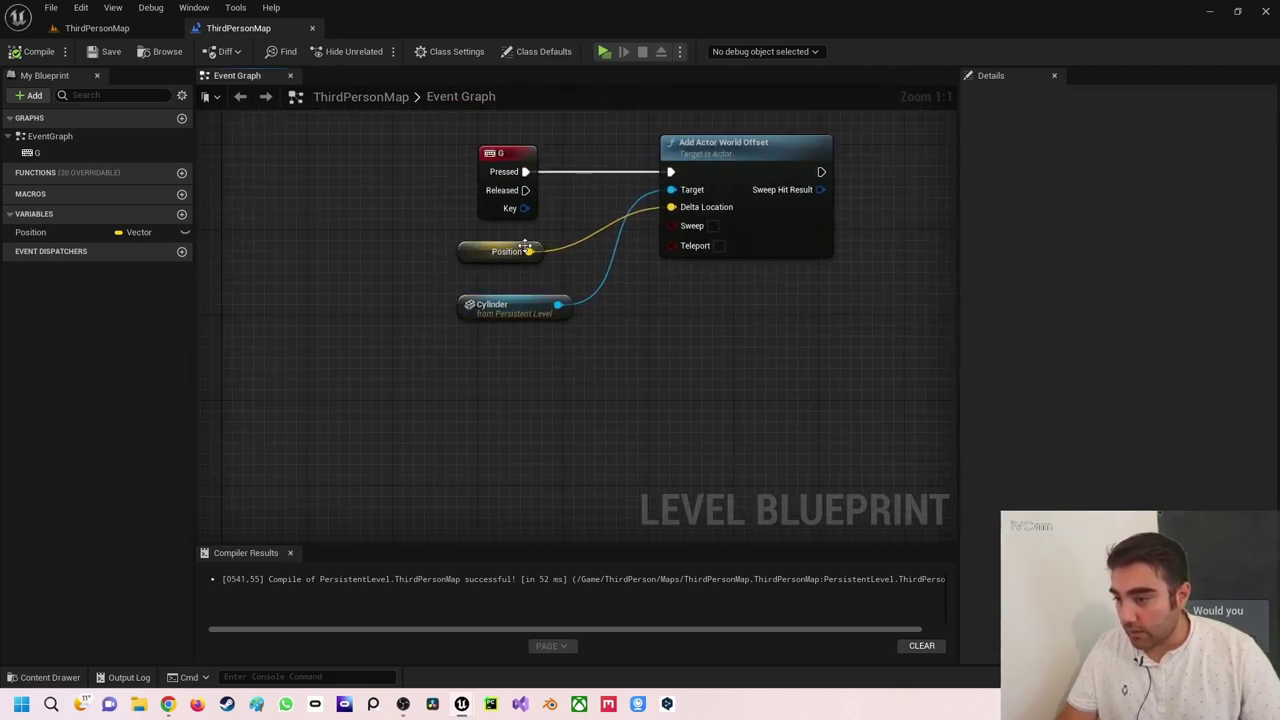
left_click(673, 172, "alt")
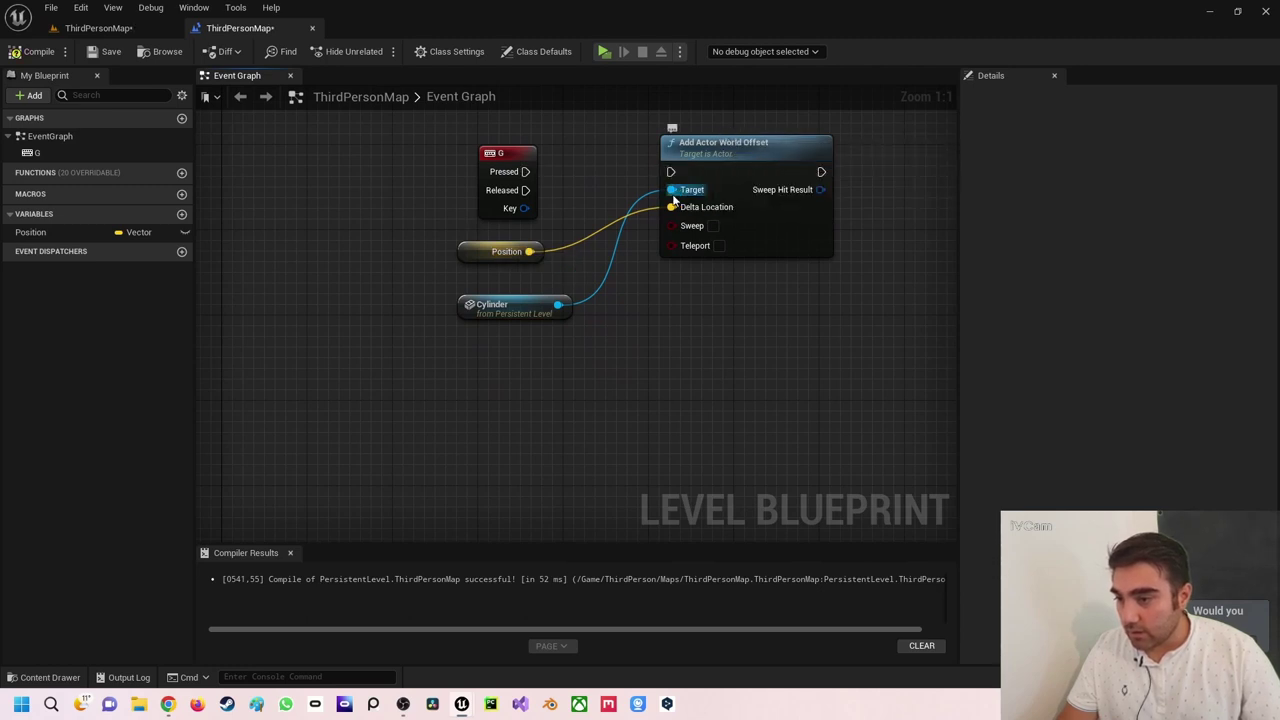
left_click(671, 189, "alt")
left_click(671, 207, "alt")
mouse_move(734, 148)
left_mouse_down()
mouse_move(830, 159)
mouse_move(928, 149)
left_mouse_up()
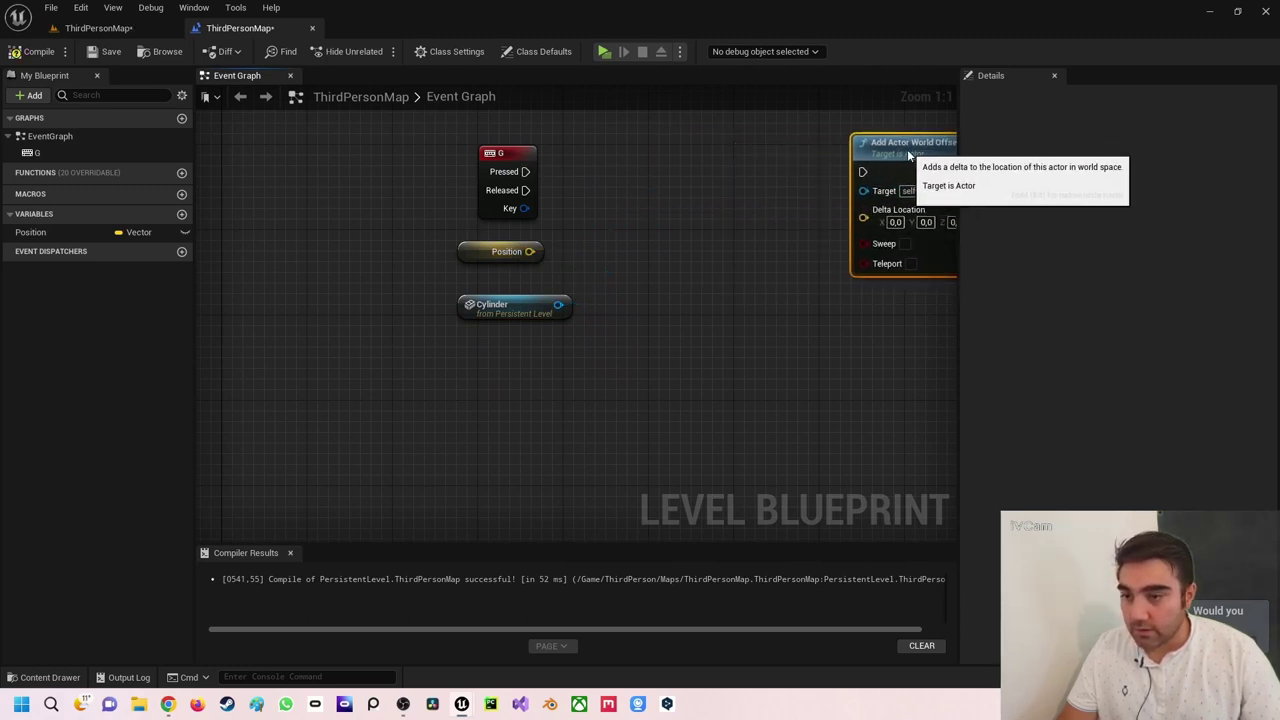
left_click(540, 267)
Step: Search the Position pin's action list for 'posi' and 'location', then dismiss it without adding a node
left_click_drag(529, 251, 643, 189)
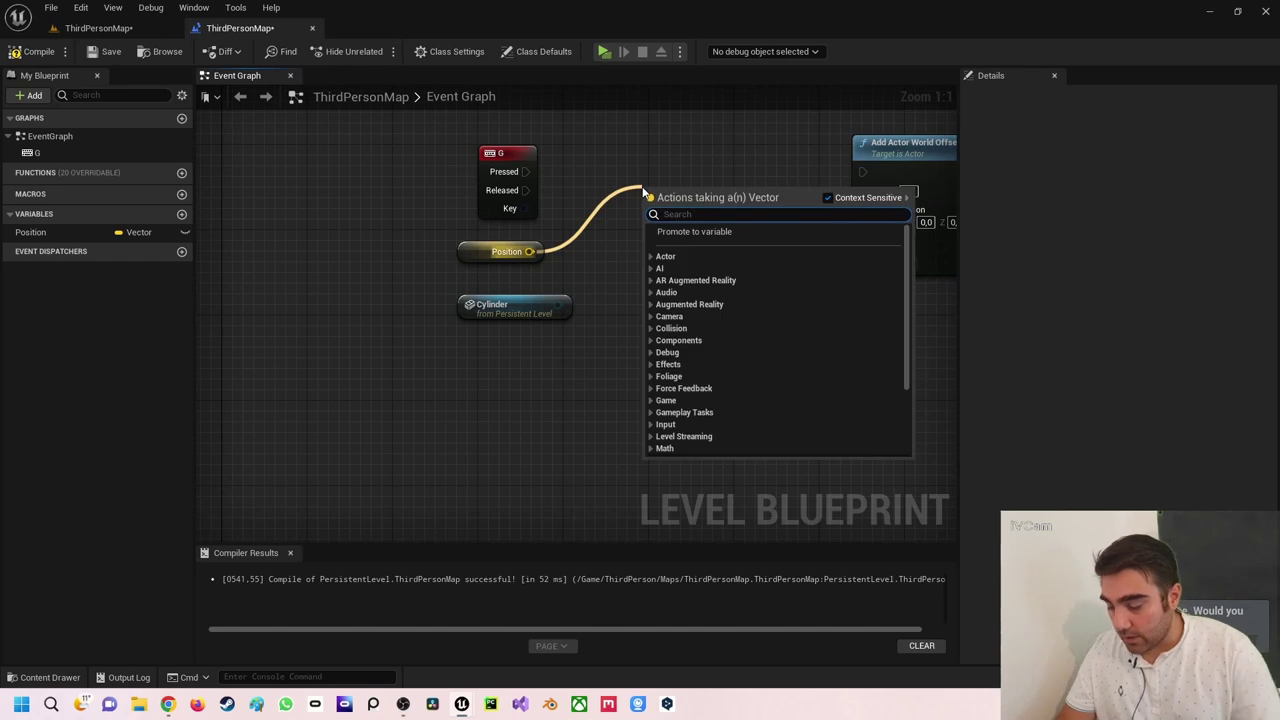
type("posi")
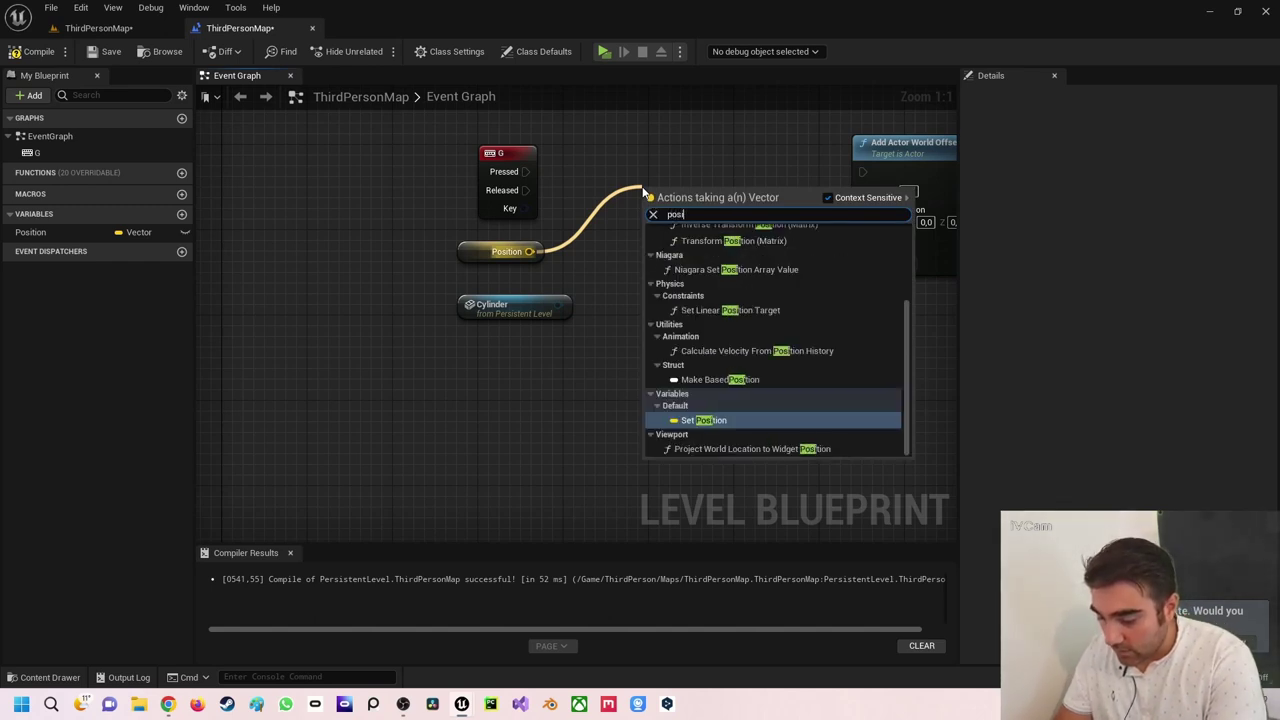
key("BackSpace")
key("BackSpace")
key("BackSpace")
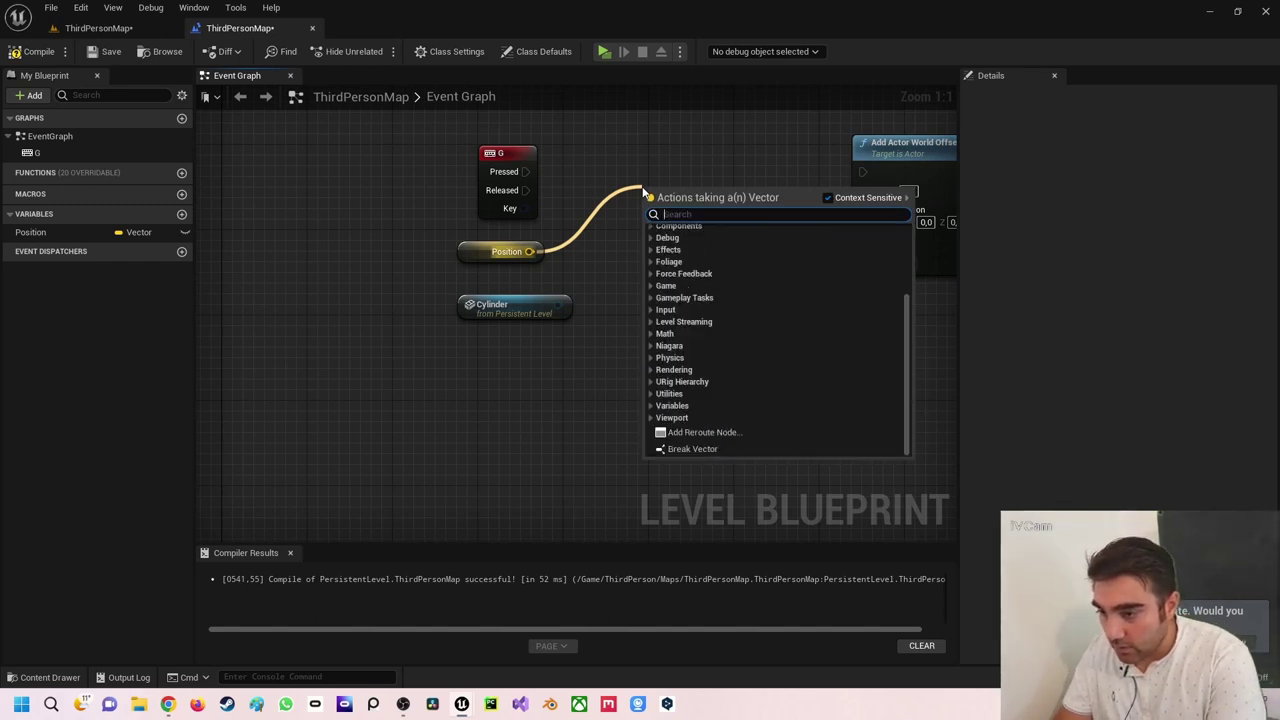
type("location")
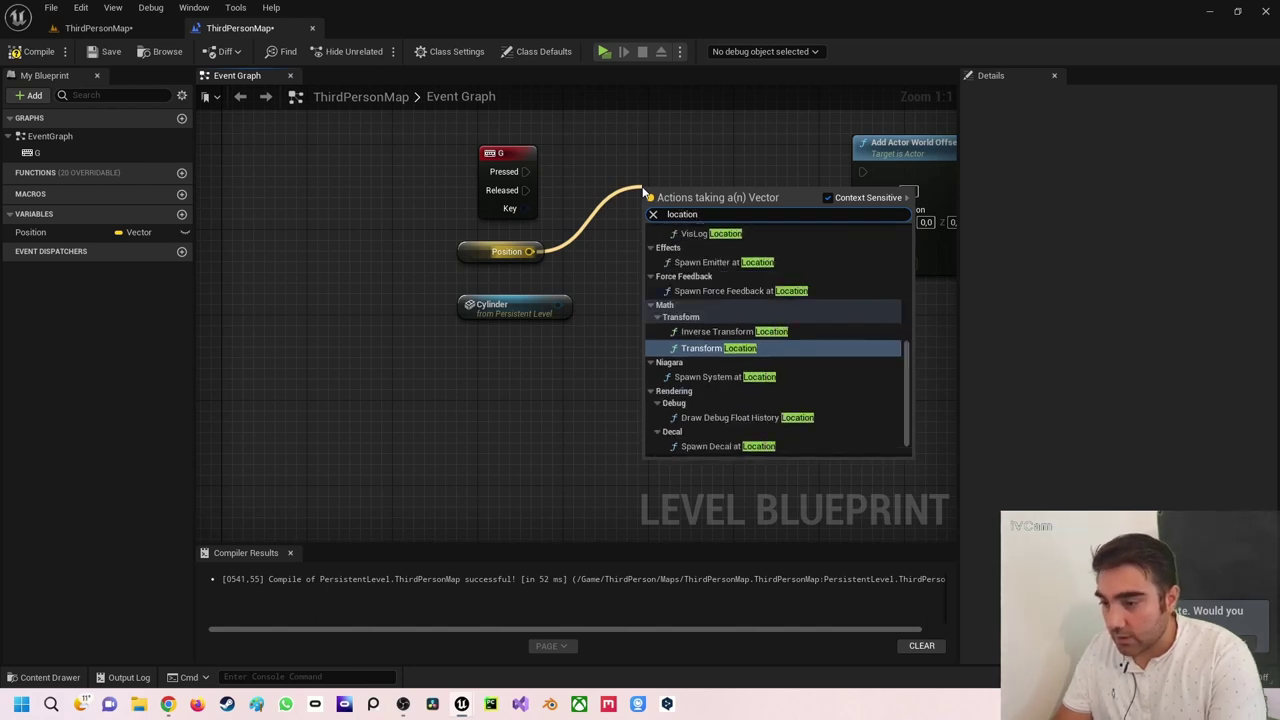
scroll(713, 372, "down", 1)
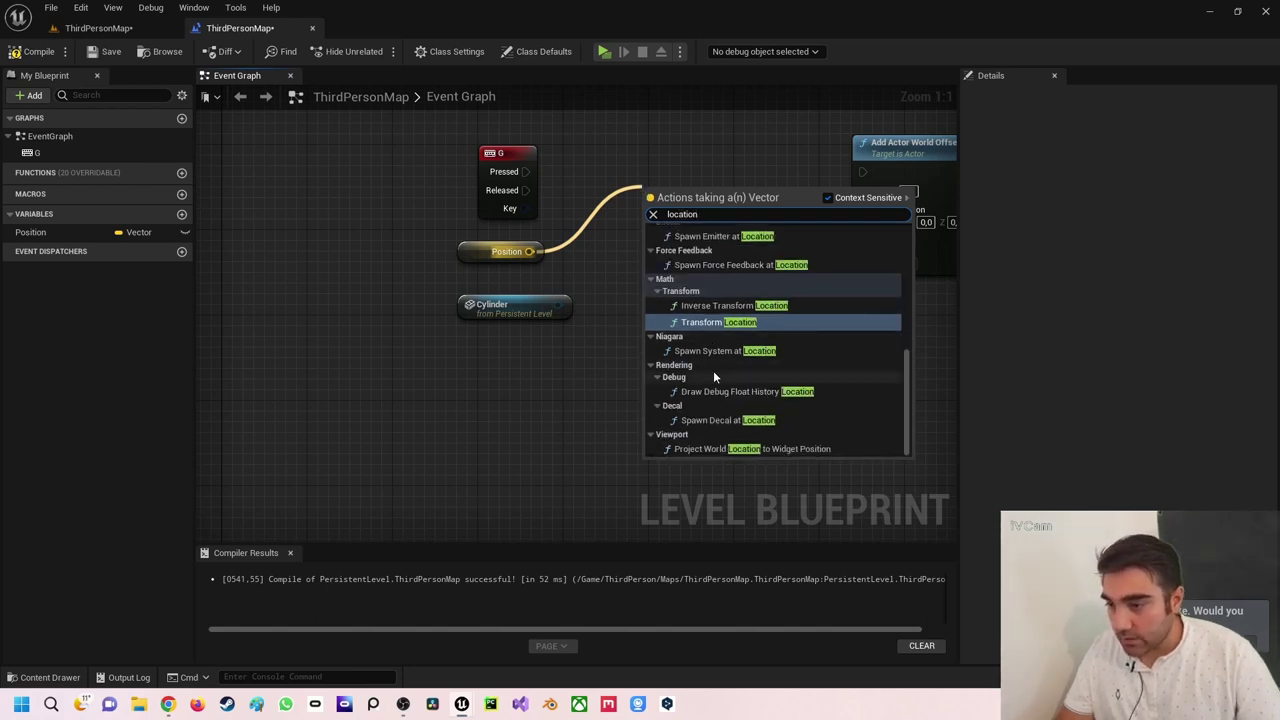
left_click(593, 284)
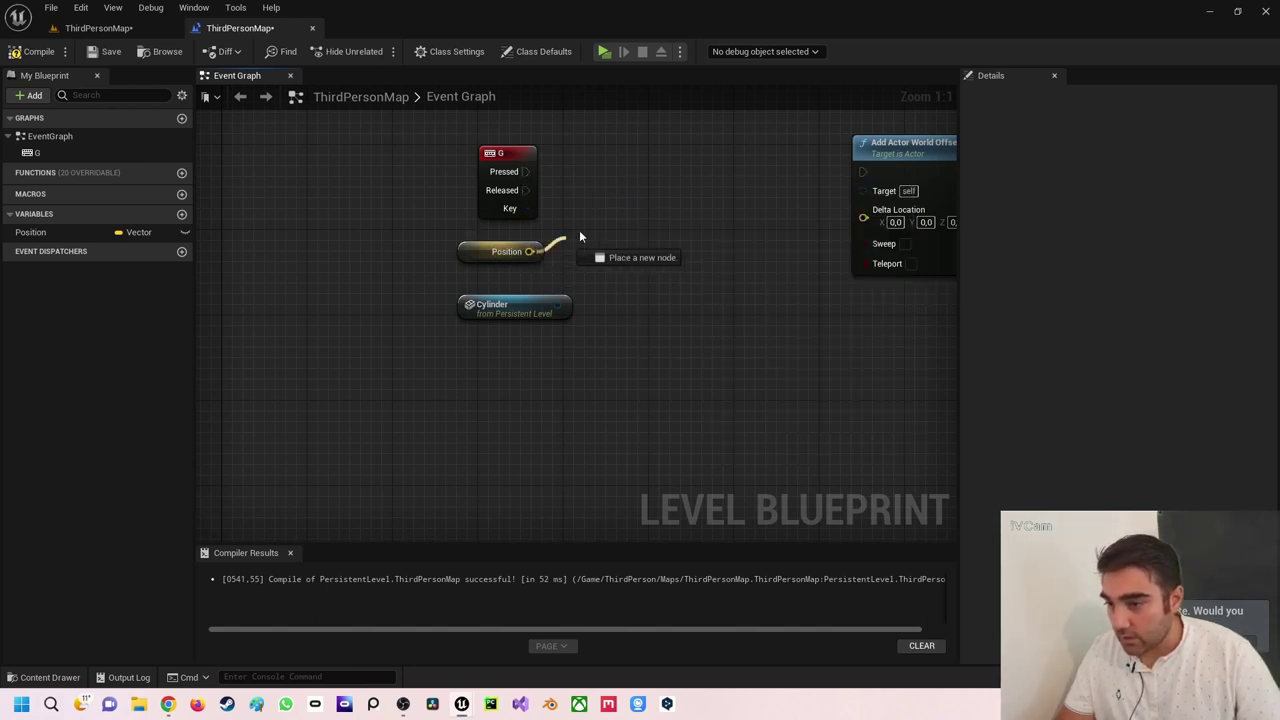
Step: Add a Set Actor Location node from the Cylinder pin via a 'location' search
left_click_drag(529, 251, 620, 204)
left_click(557, 304)
left_click_drag(557, 304, 633, 245)
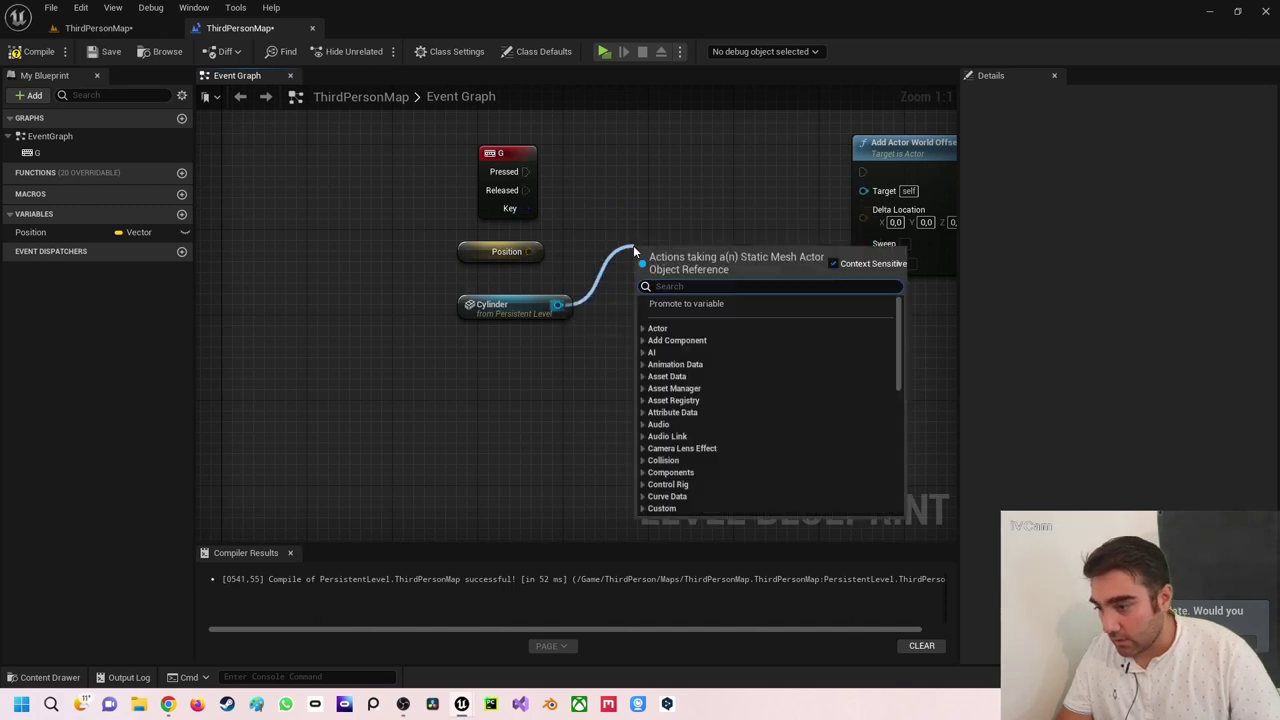
type("locatio")
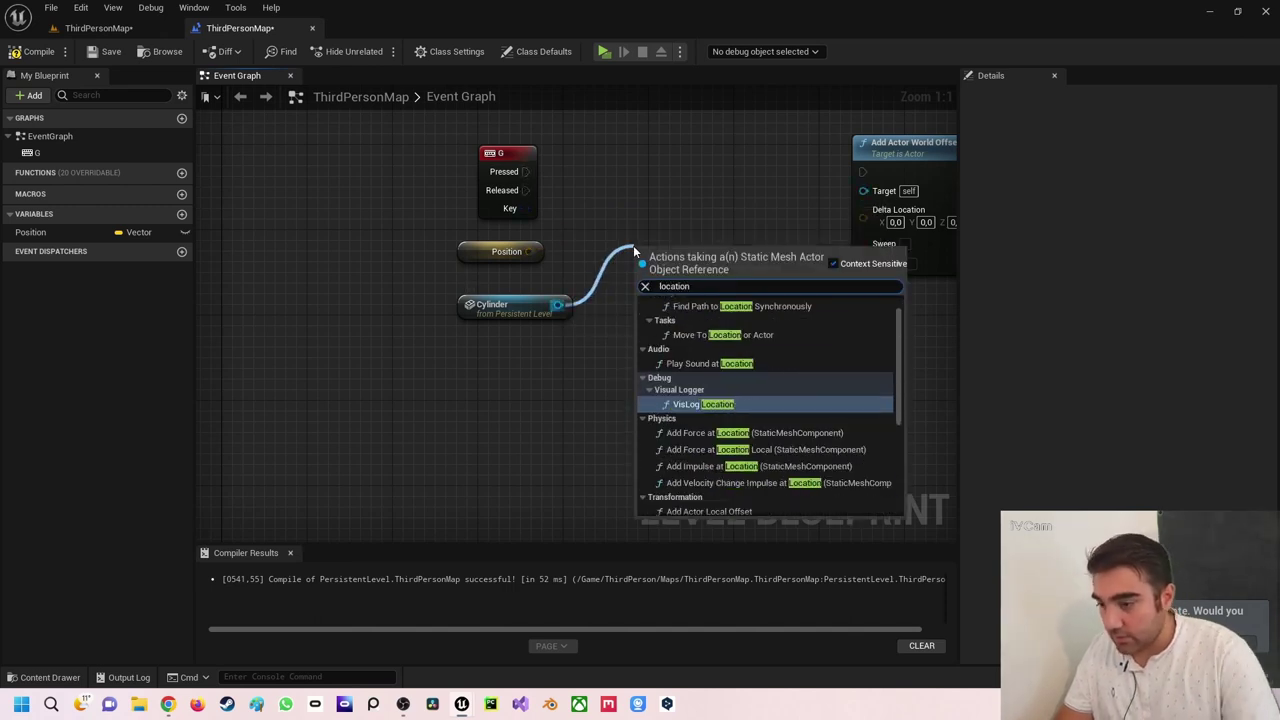
type("n")
scroll(720, 370, "down", 3)
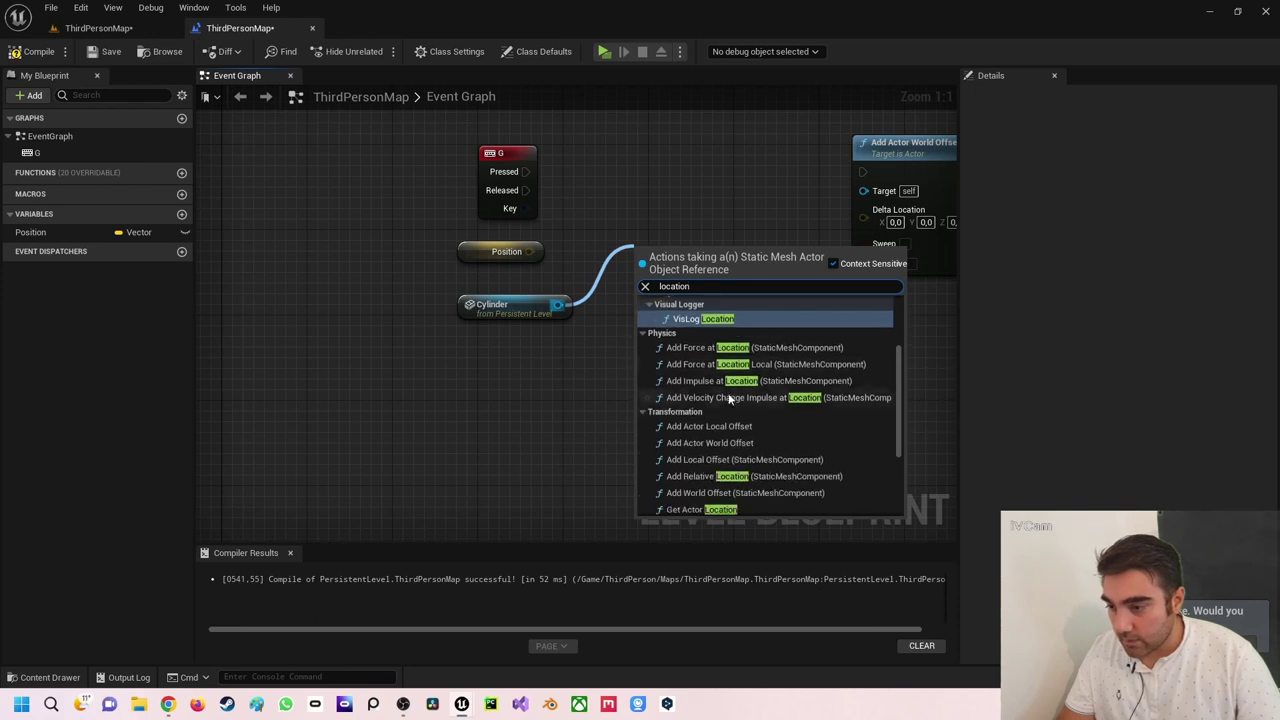
scroll(726, 410, "down", 2)
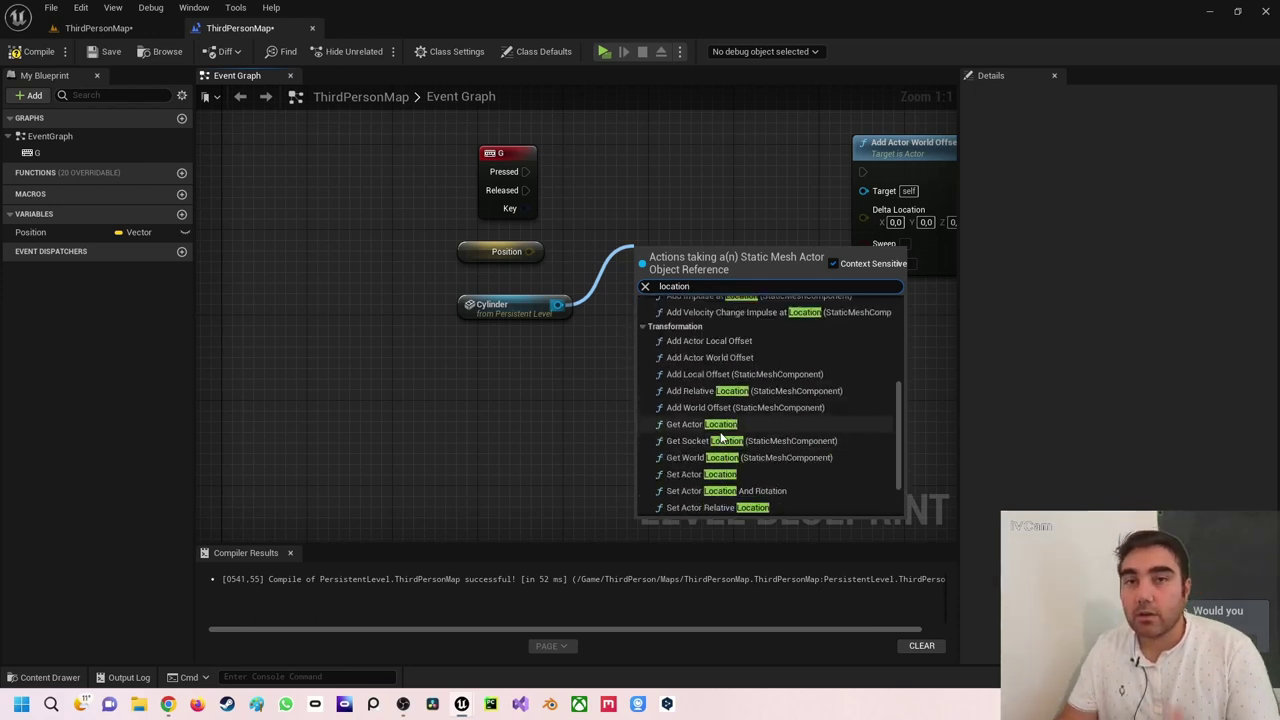
scroll(700, 455, "down", 1)
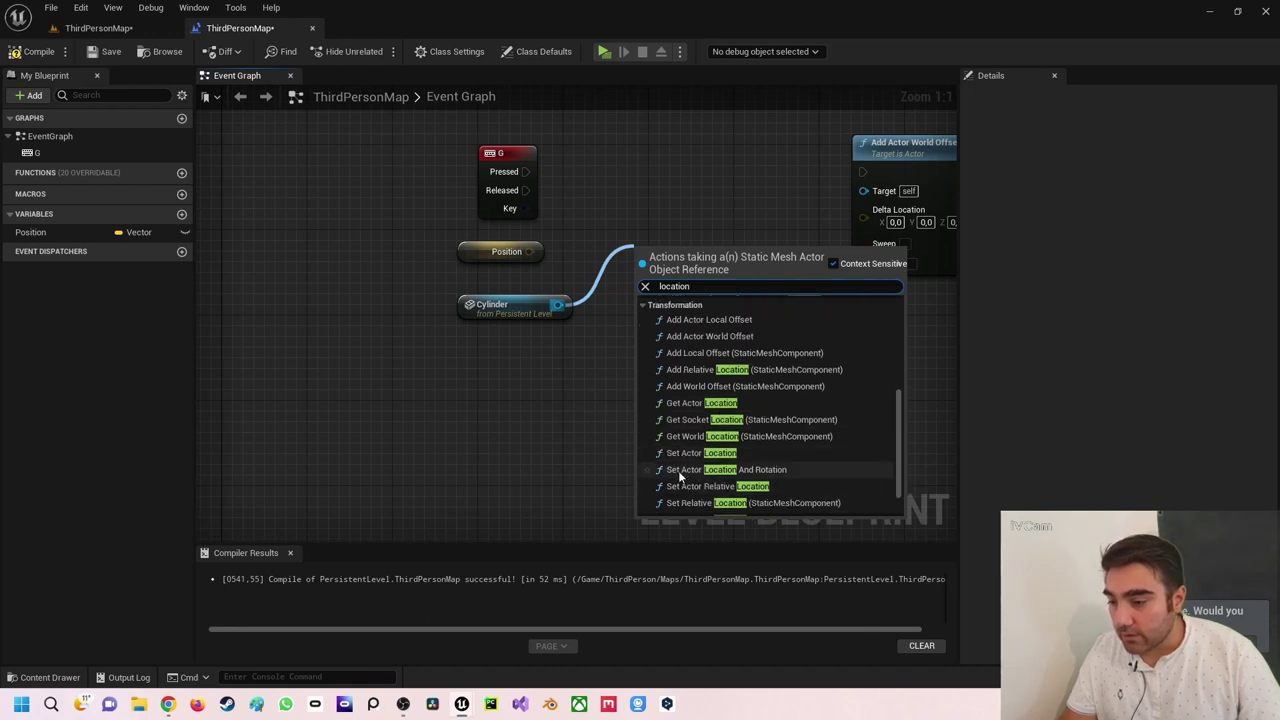
left_click(686, 453)
Step: Place Set Actor Location beside the G event and wire G's Pressed to its exec input
left_click_drag(695, 261, 642, 144)
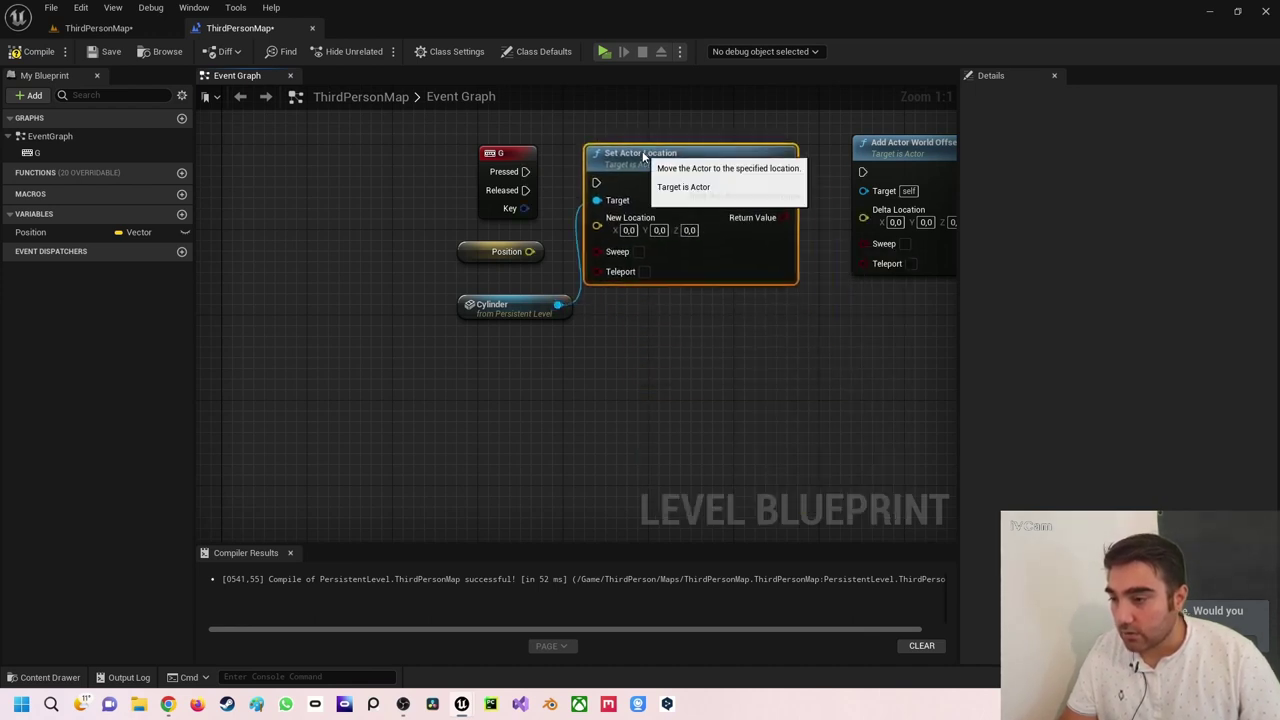
left_click_drag(530, 171, 596, 172)
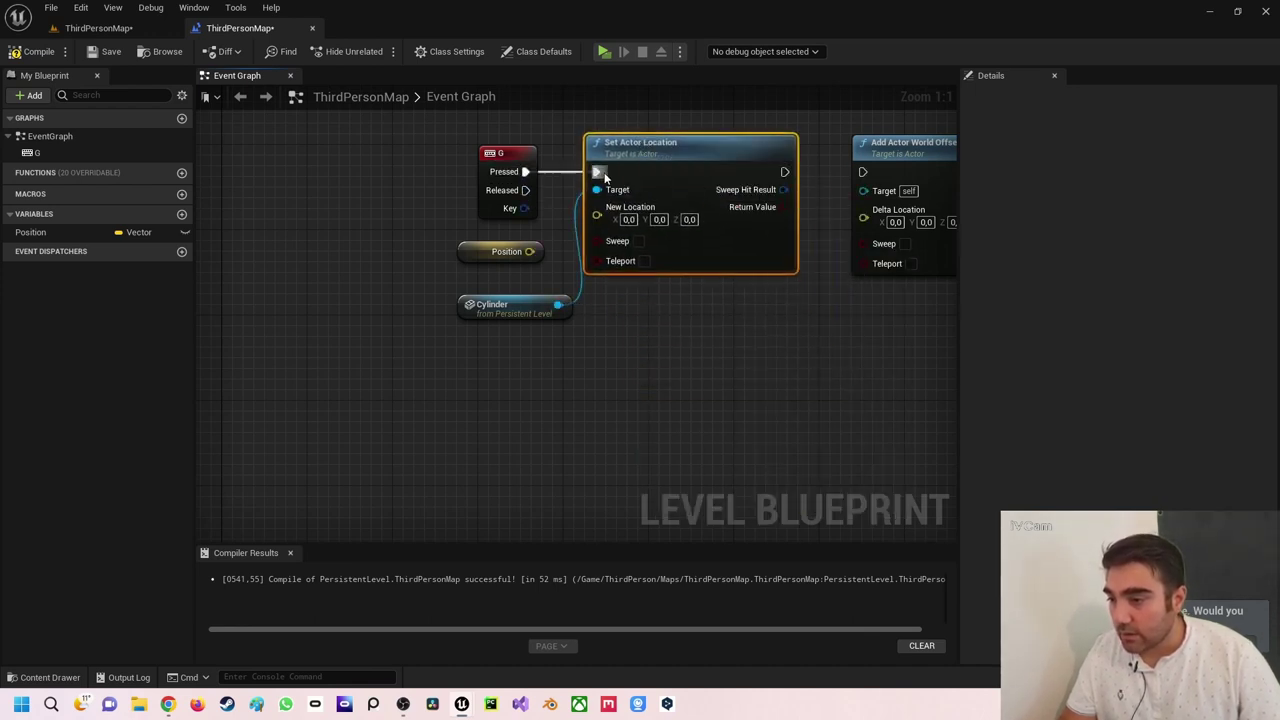
right_click_drag(745, 347, 672, 360)
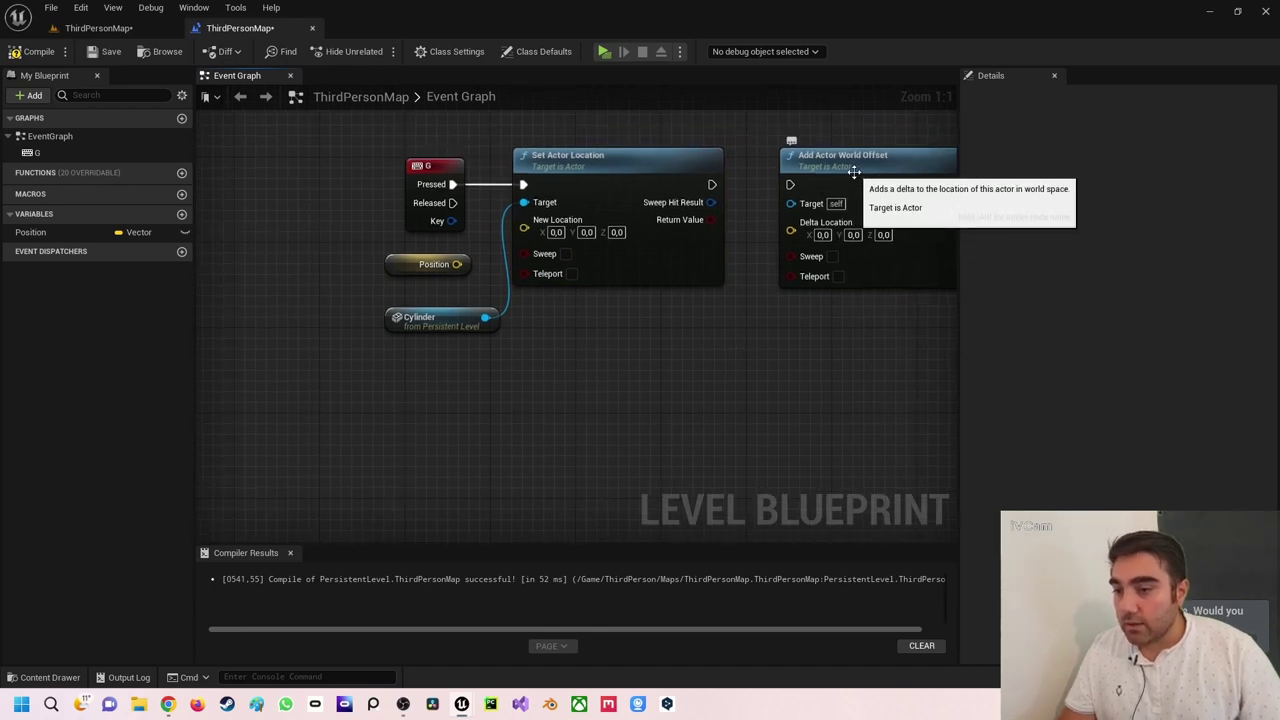
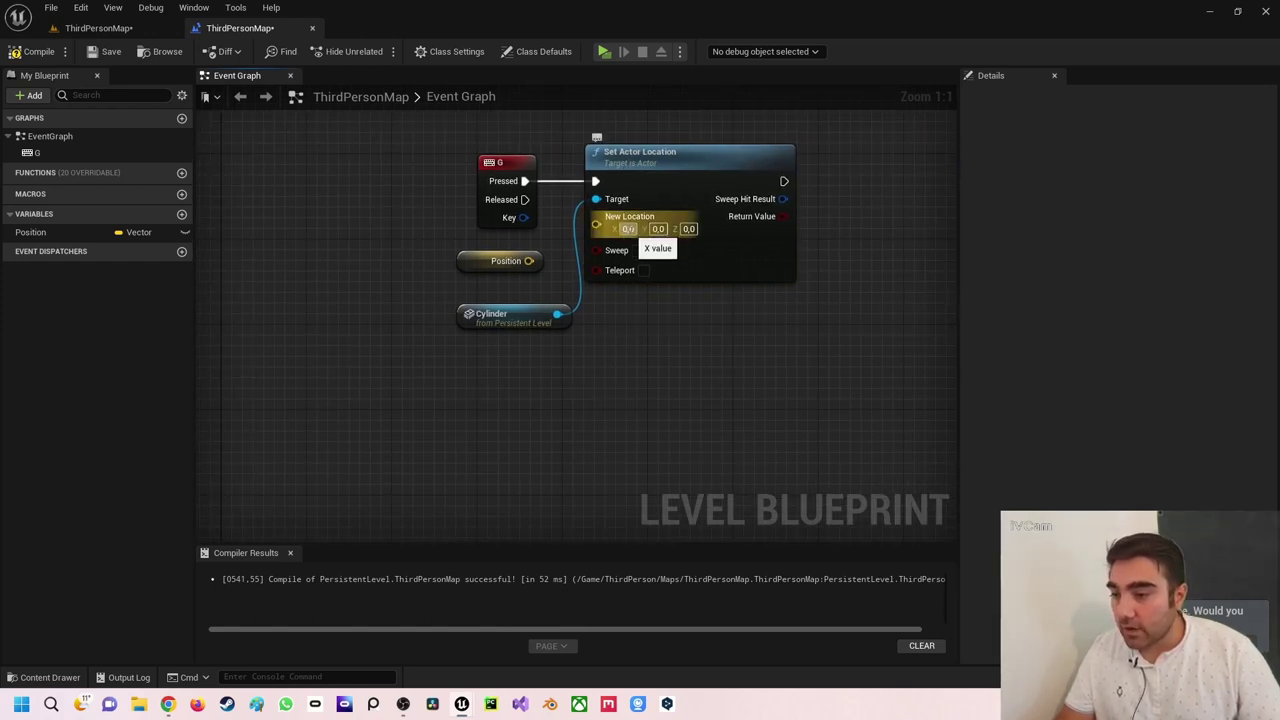
Step: Move Set Actor Location right and wire Position into its New Location pin
left_click(658, 229)
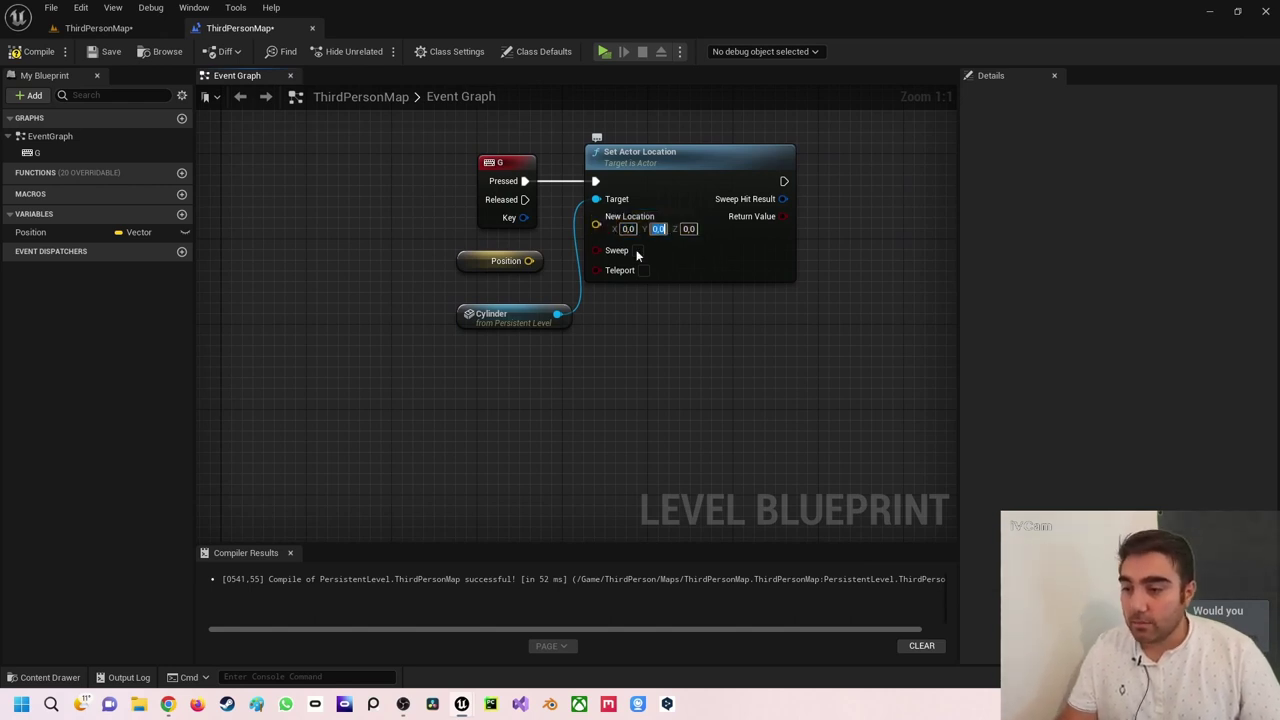
left_click_drag(662, 165, 755, 165)
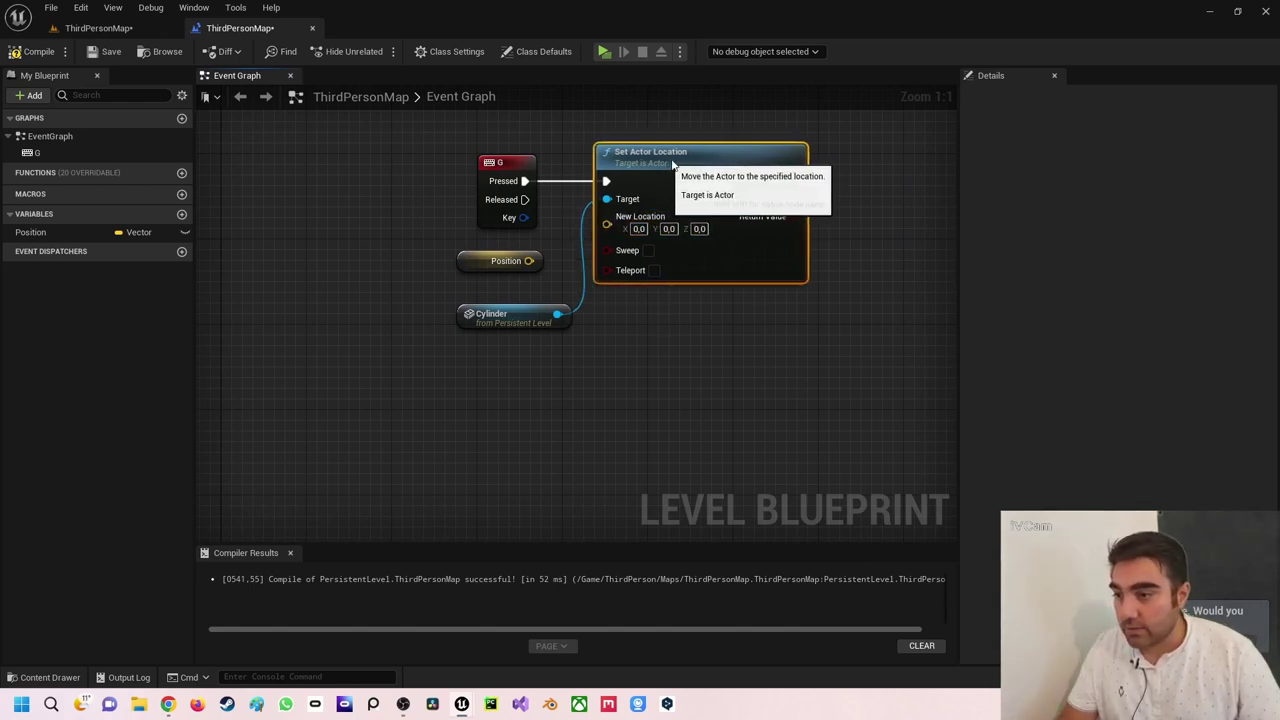
left_click(712, 323)
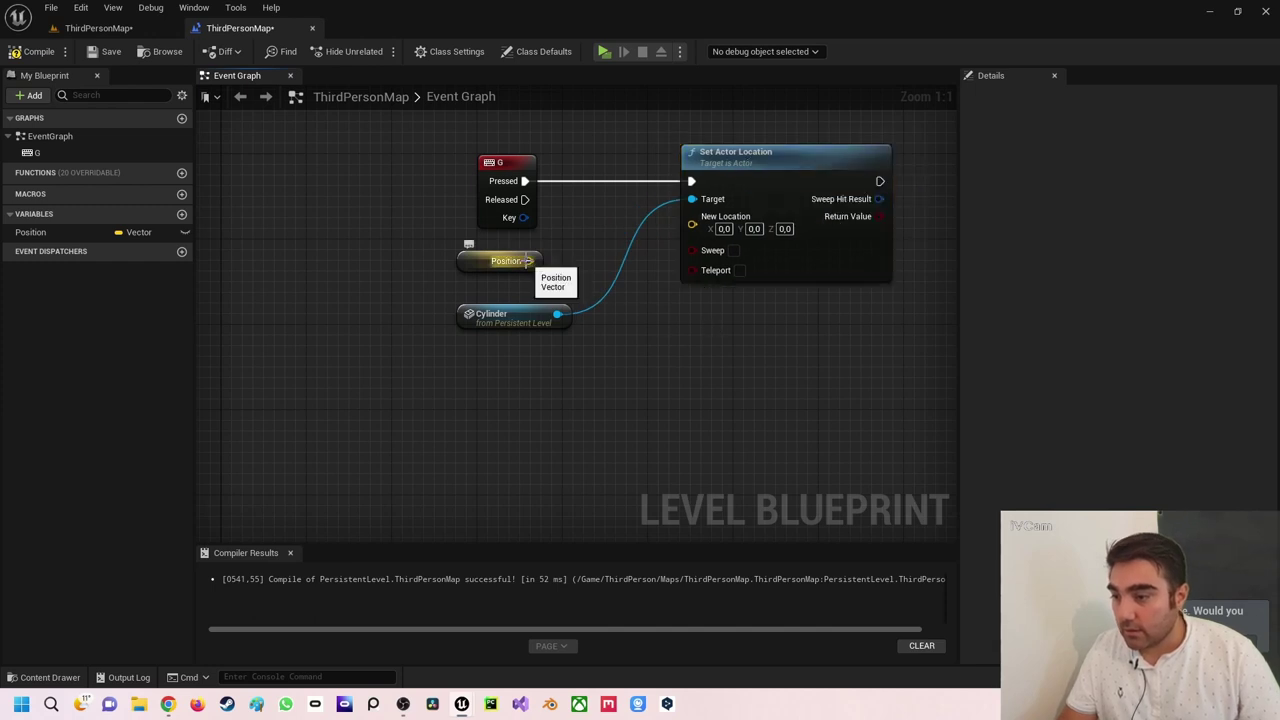
left_click_drag(528, 261, 690, 218)
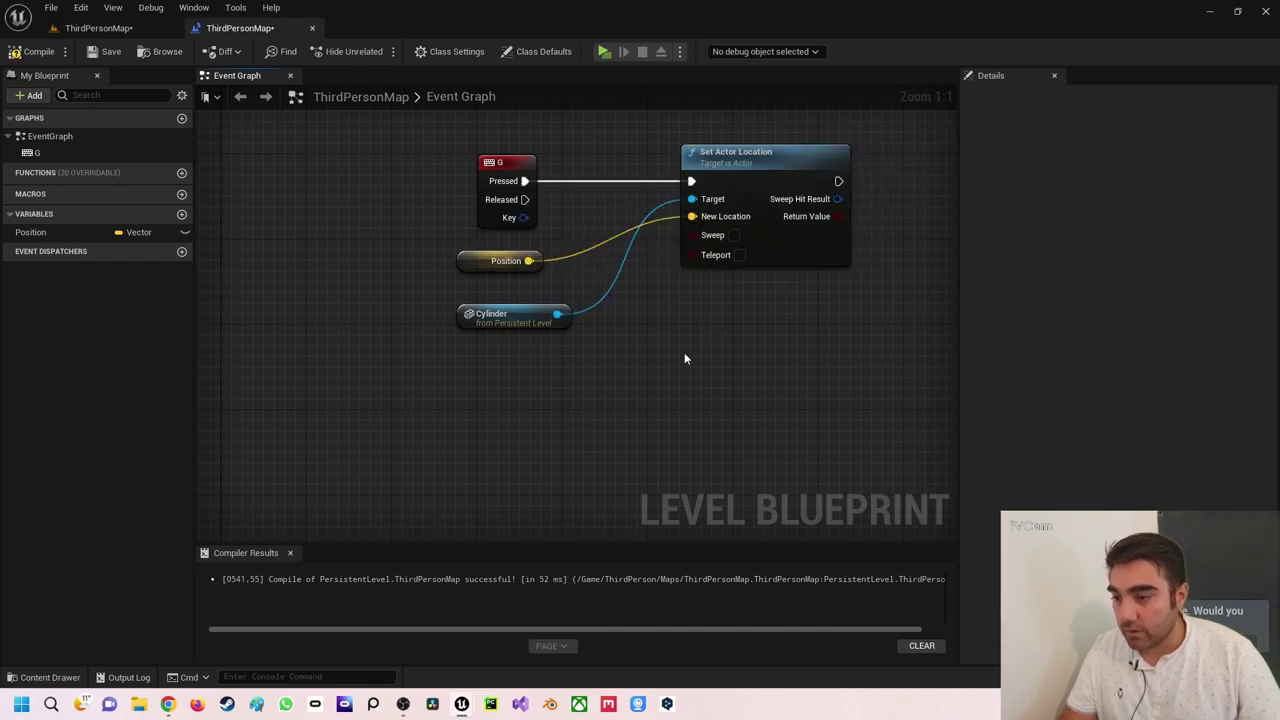
Step: Give the Position variable a default of X 100, Y 500 and compile the level blueprint
left_click(500, 261)
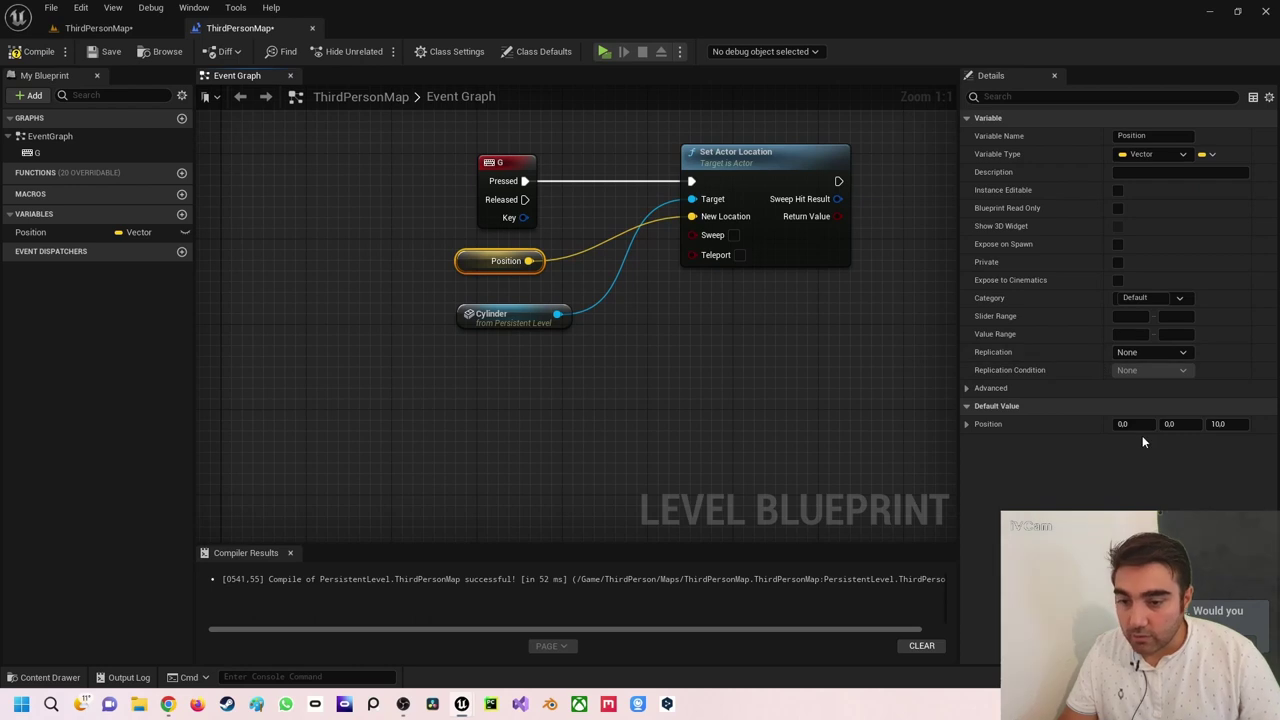
left_click(1128, 424)
type("100")
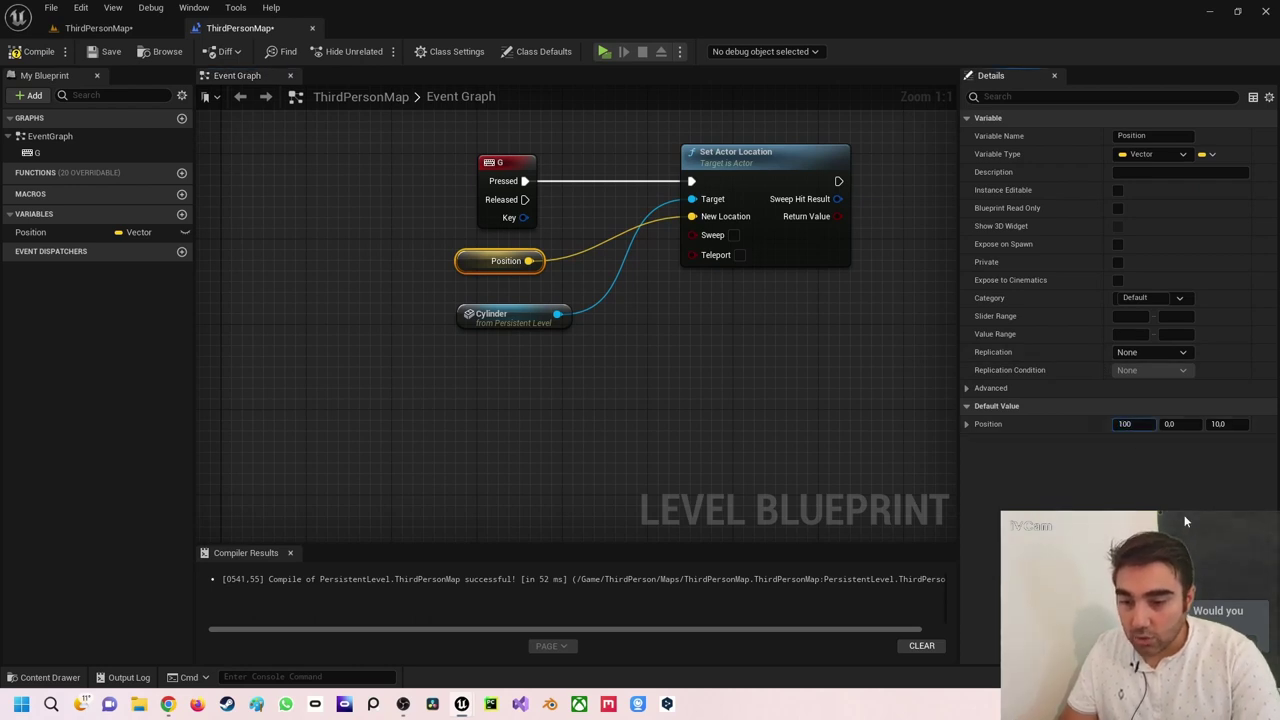
key("Tab")
type("50")
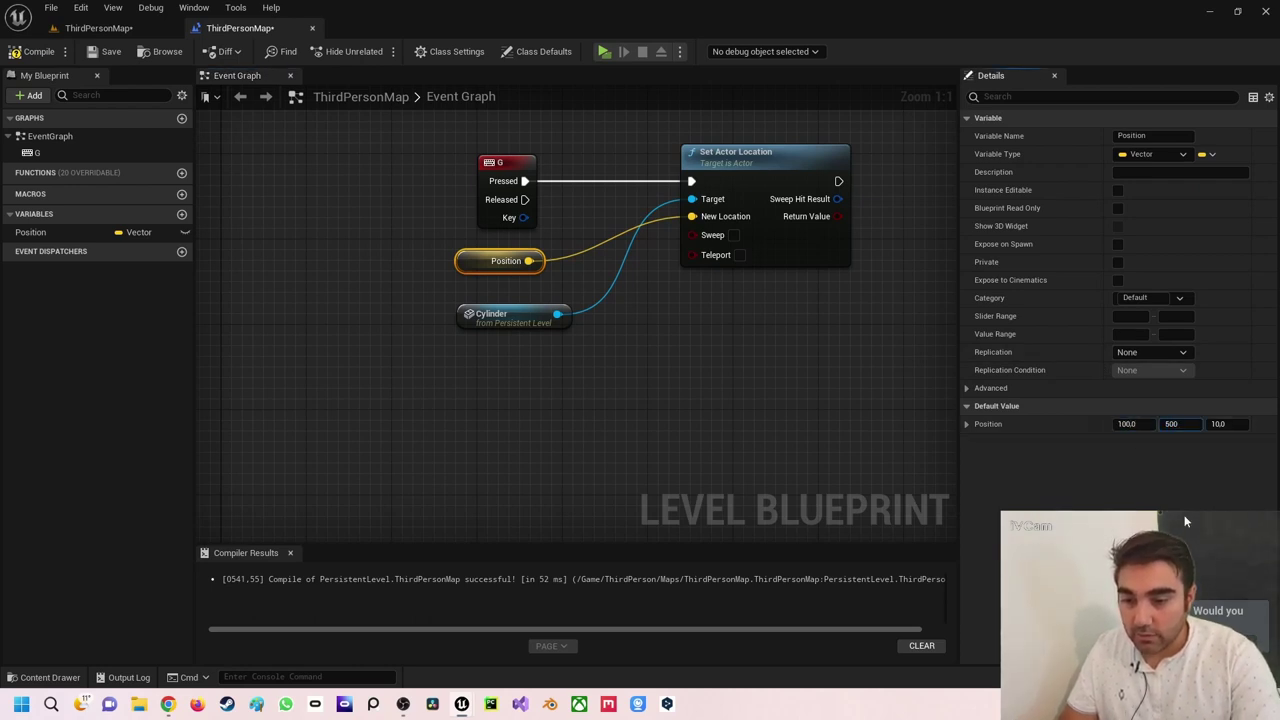
key("Tab")
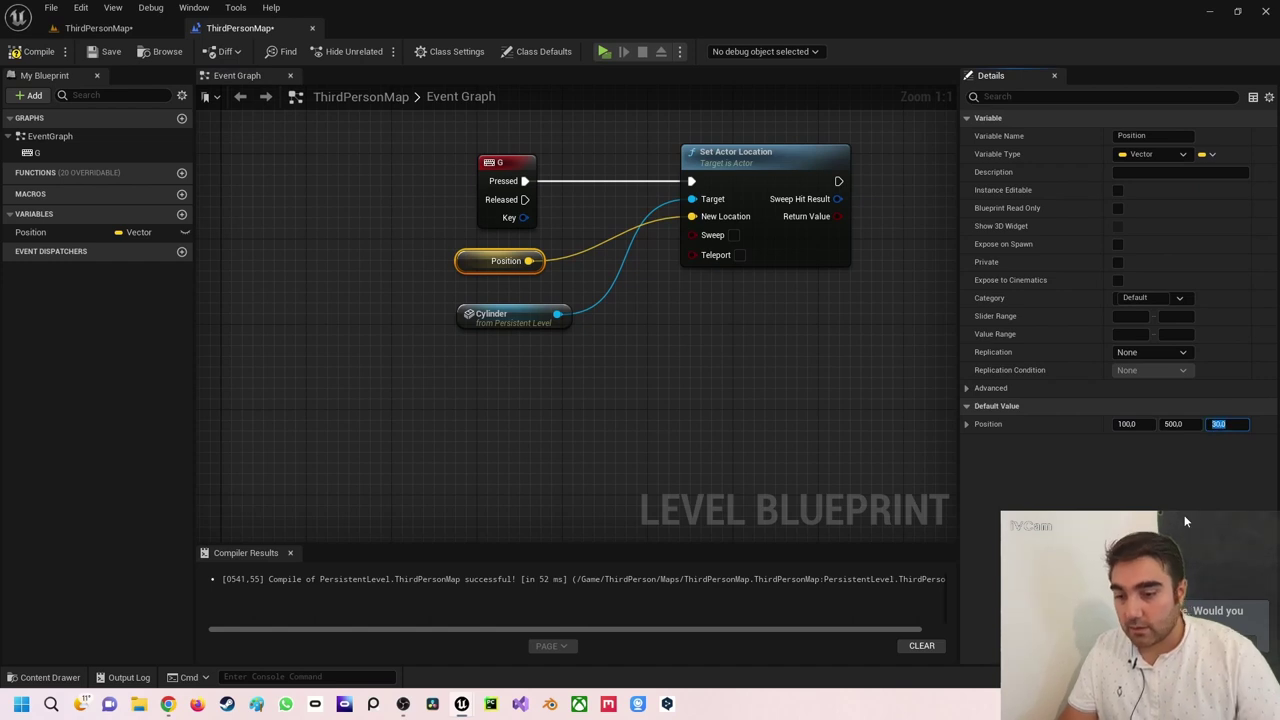
left_click(548, 392)
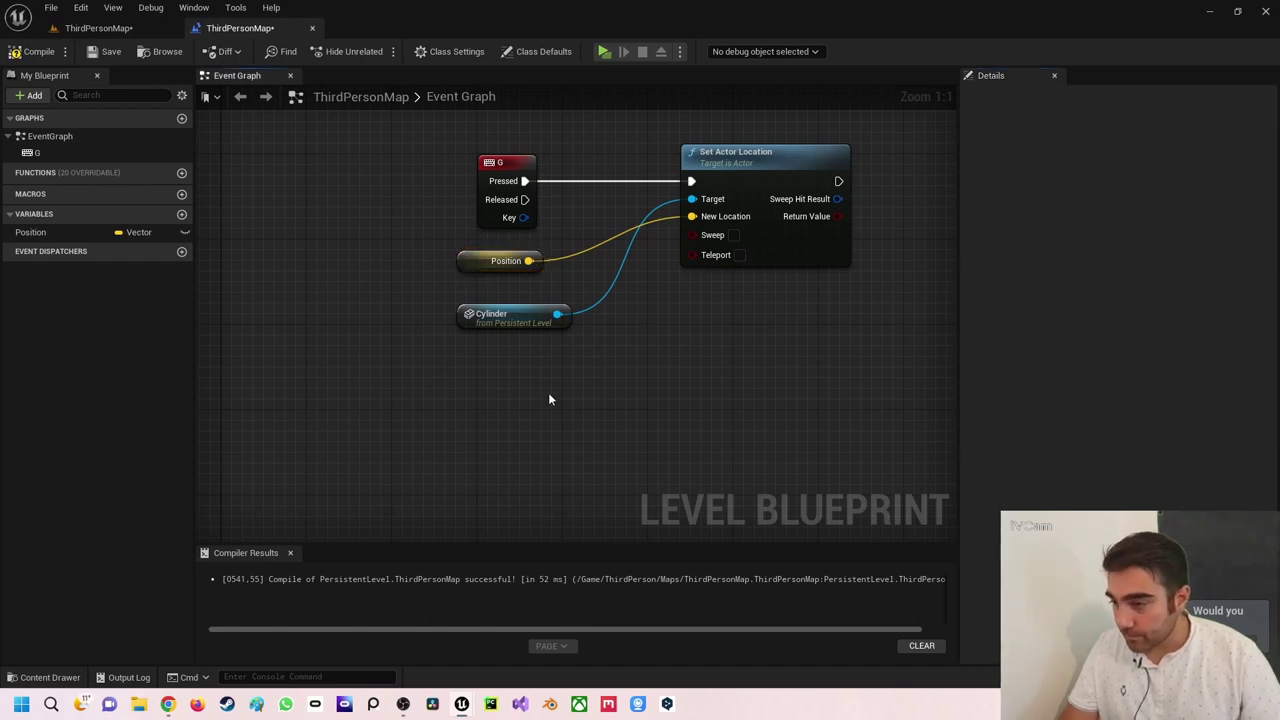
left_click(40, 51)
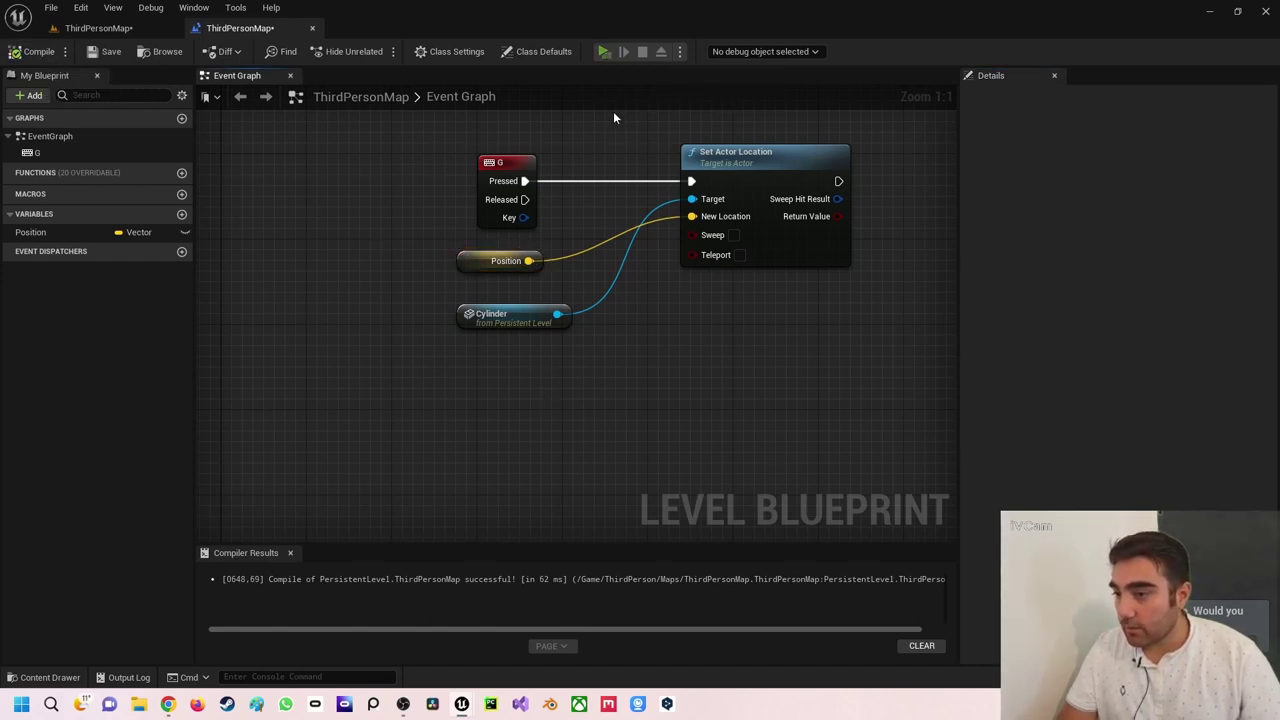
left_click(604, 51)
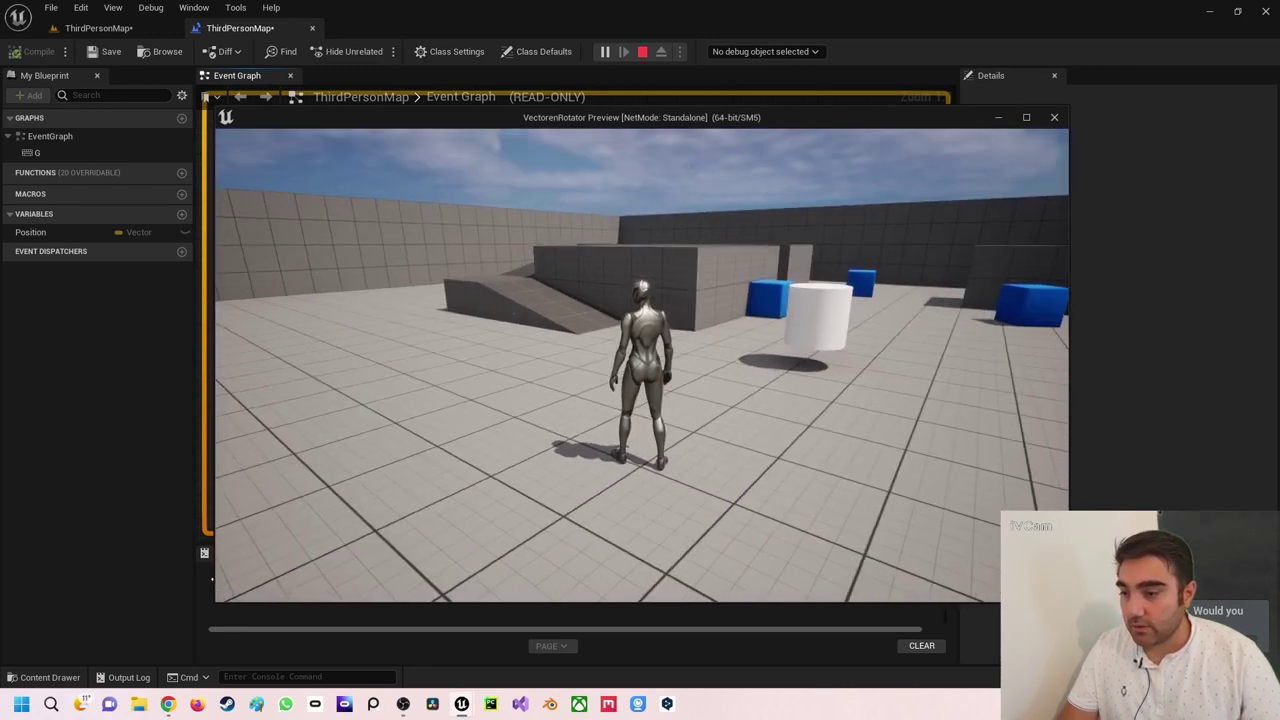
key("w")
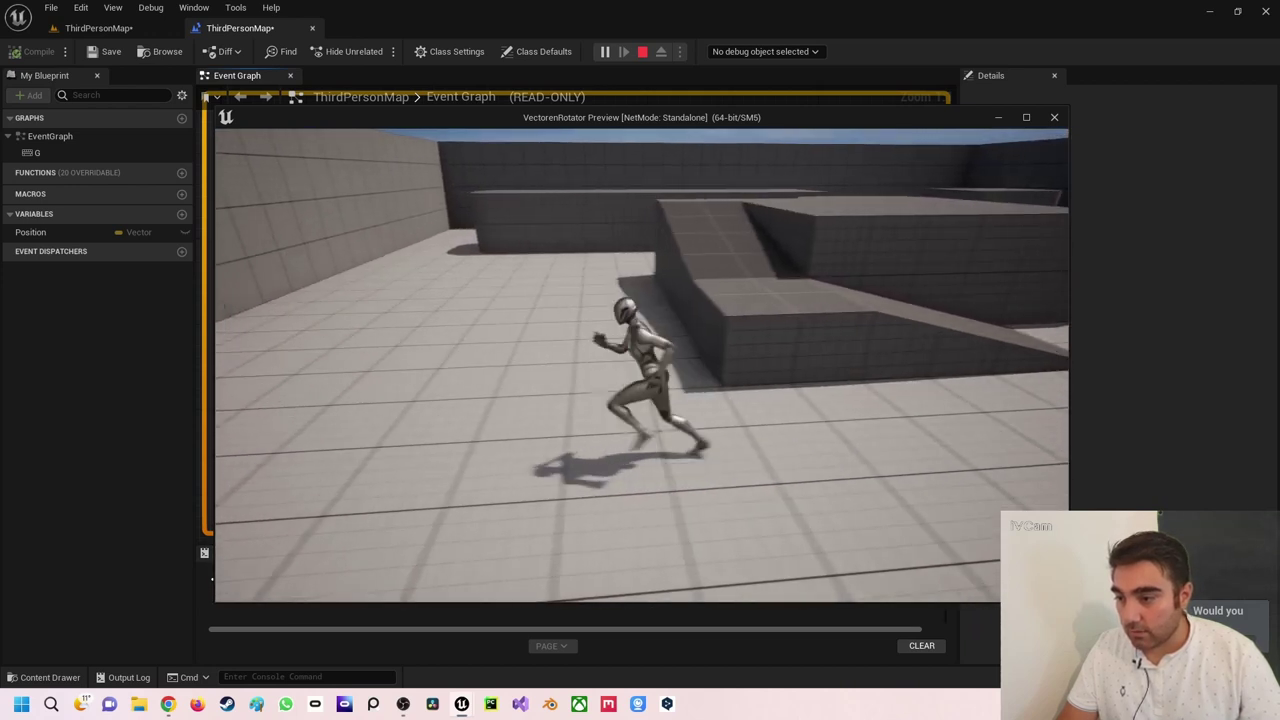
key("Escape")
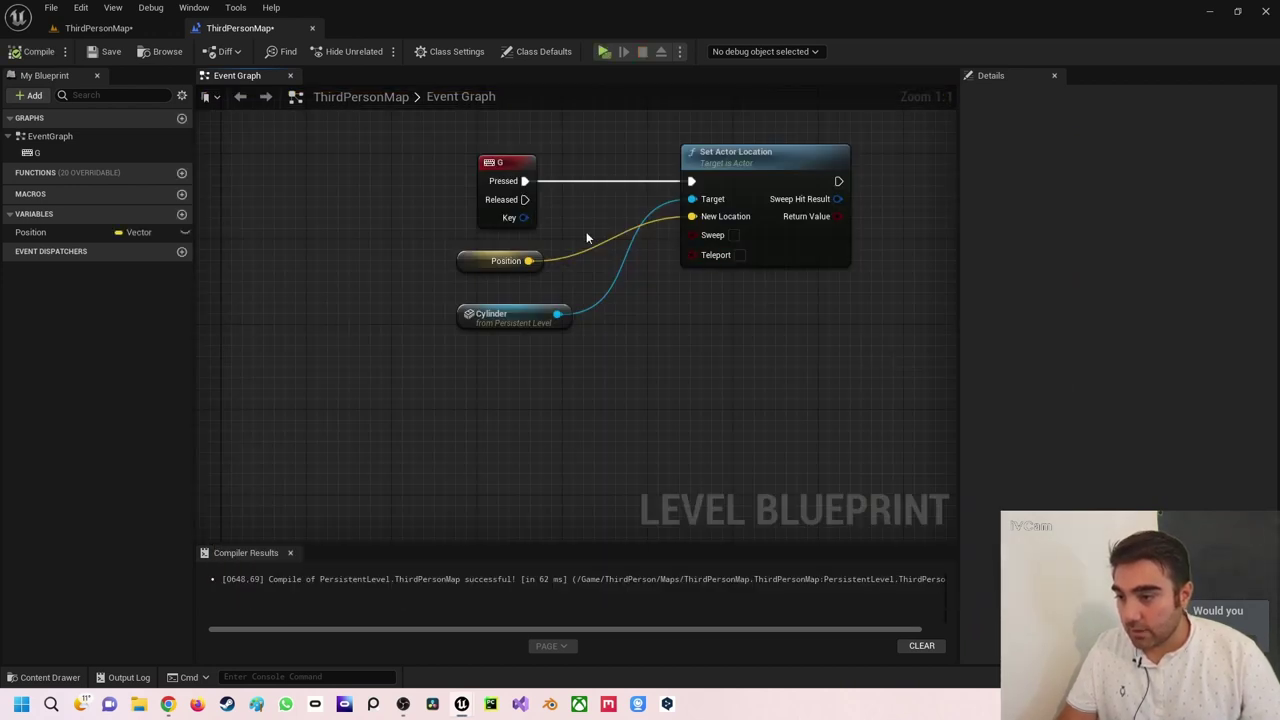
Step: Break all links into Set Actor Location and move the node down and aside
left_click(730, 158)
right_click_drag(710, 374, 675, 397)
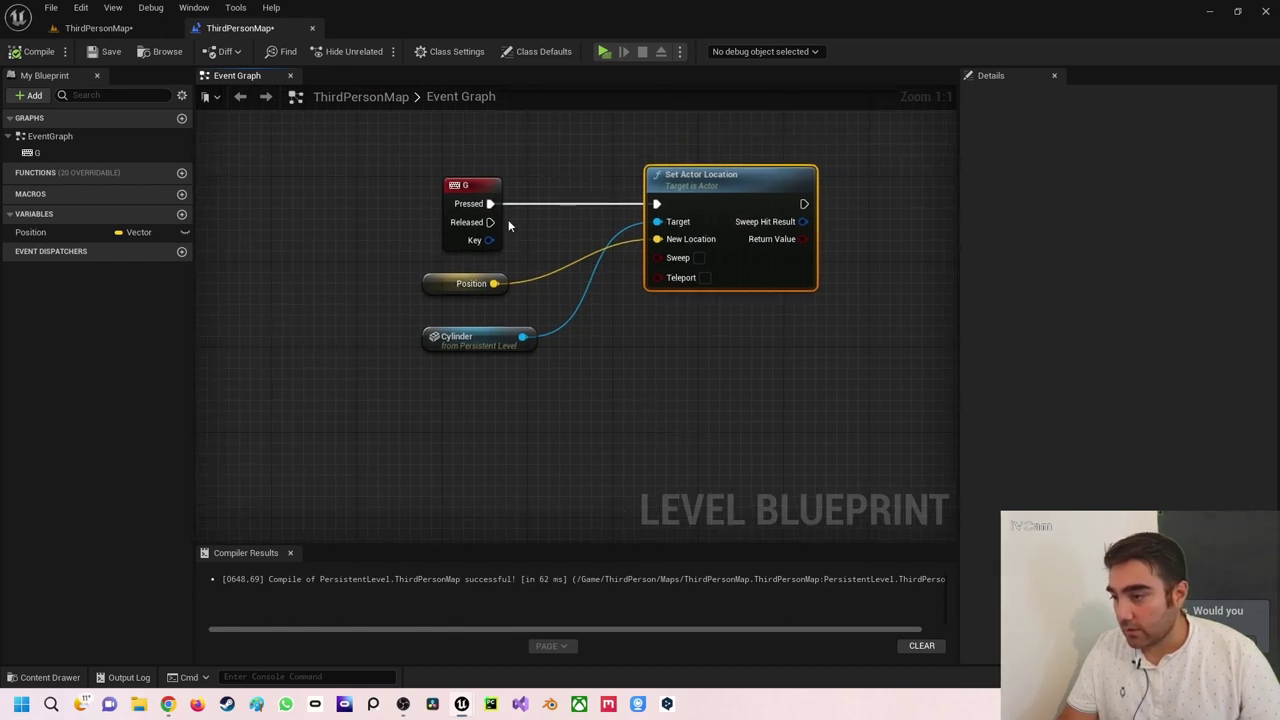
left_click(657, 203, "alt")
left_click(657, 221, "alt")
left_click(657, 239, "alt")
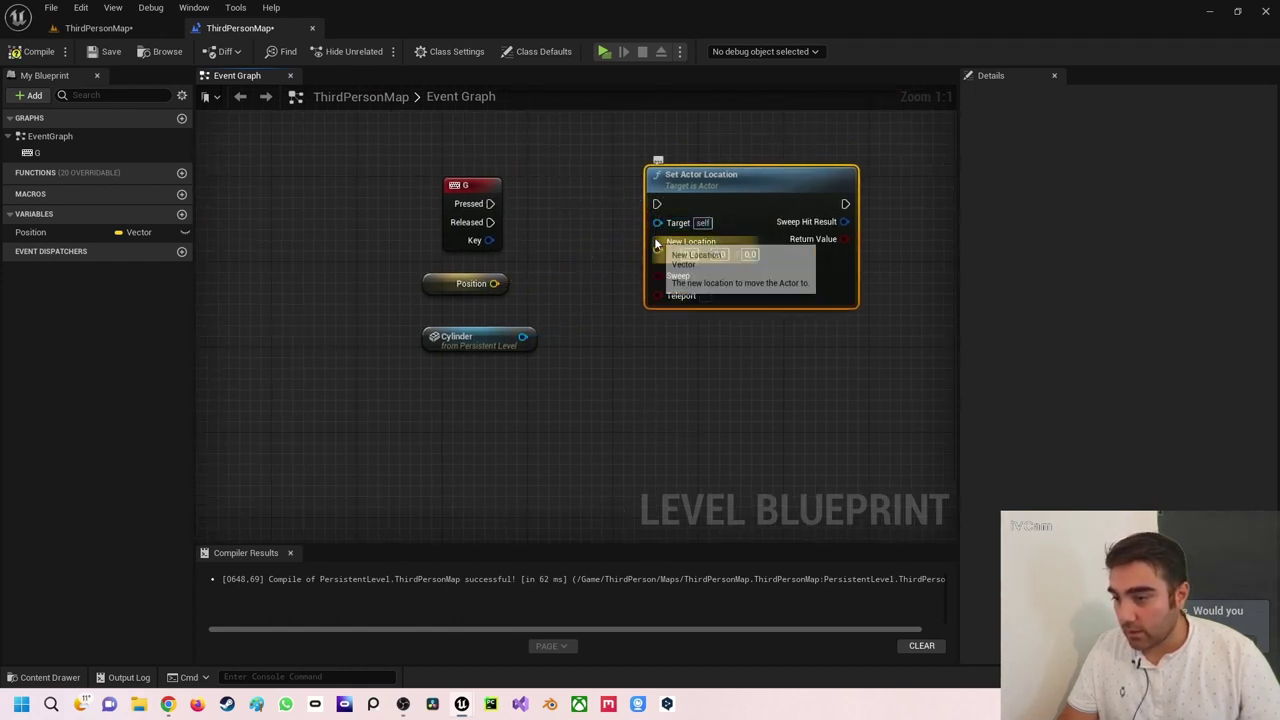
mouse_move(671, 199)
left_mouse_down()
mouse_move(777, 182)
mouse_move(882, 369)
left_mouse_up()
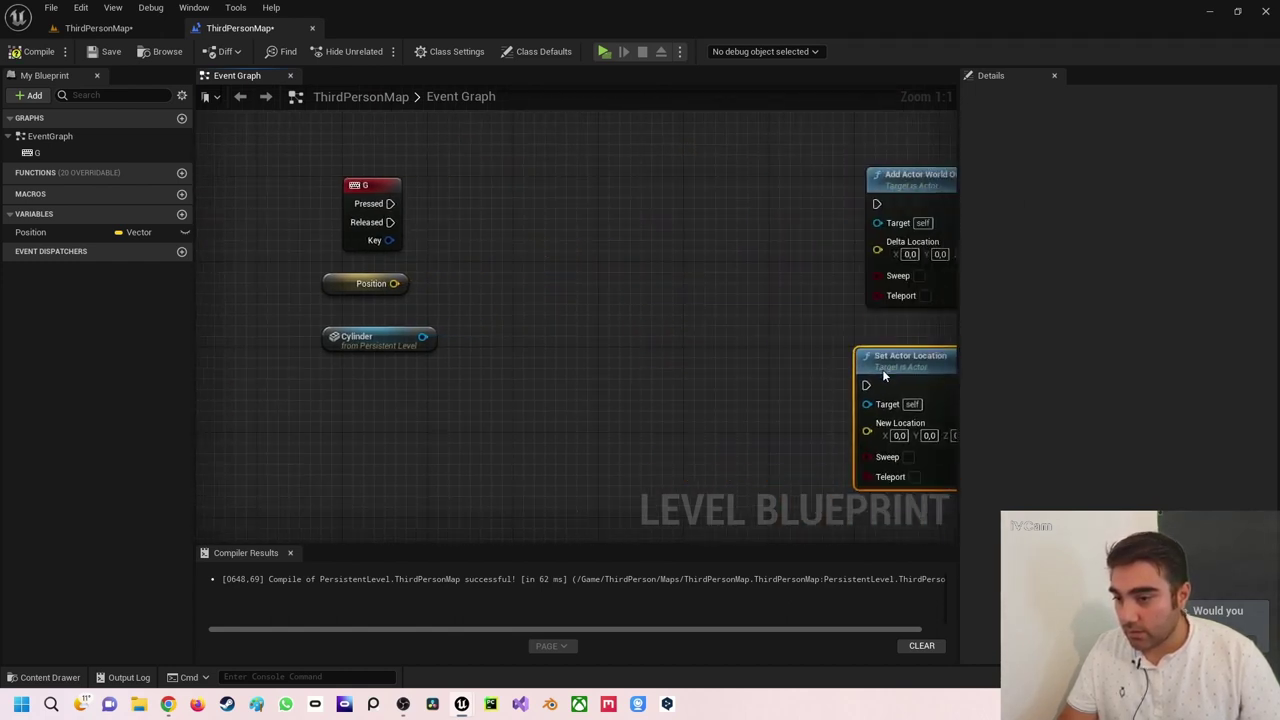
left_click(446, 319)
Step: Add Add Actor Local Offset from Cylinder, wiring G Pressed to it and Position to Delta Location
left_click_drag(423, 336, 525, 256)
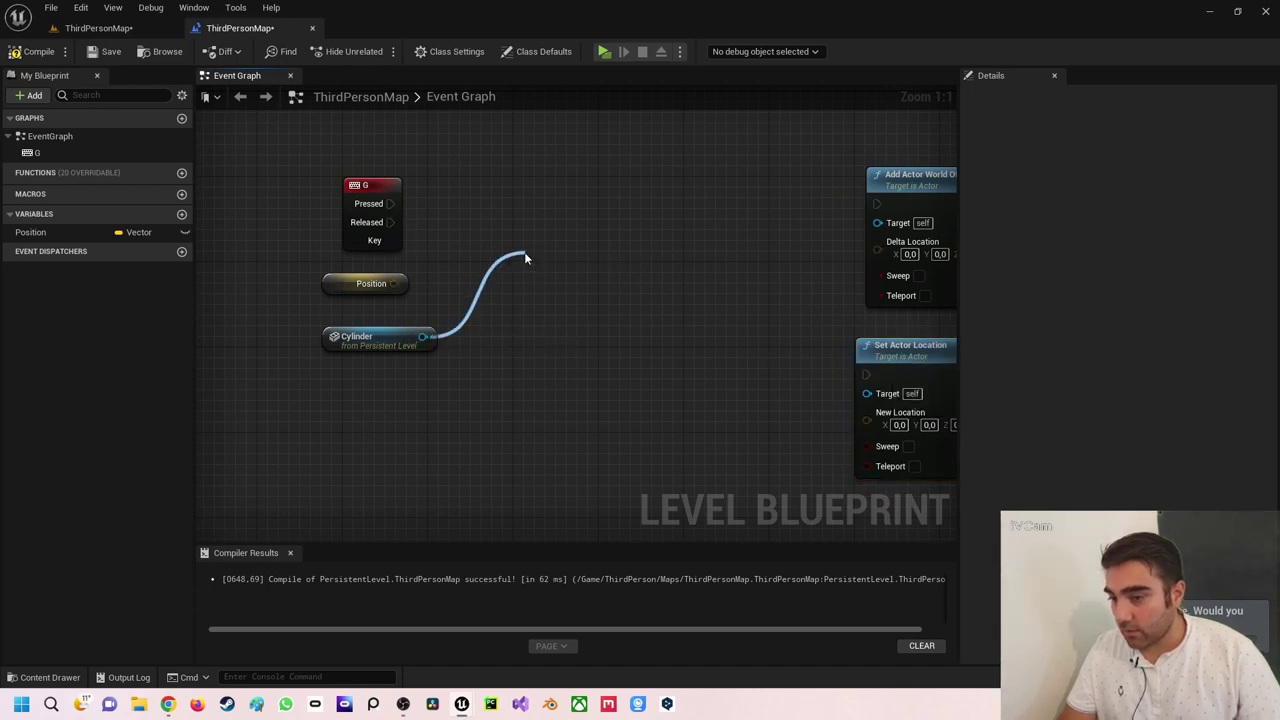
type("s")
key("BackSpace")
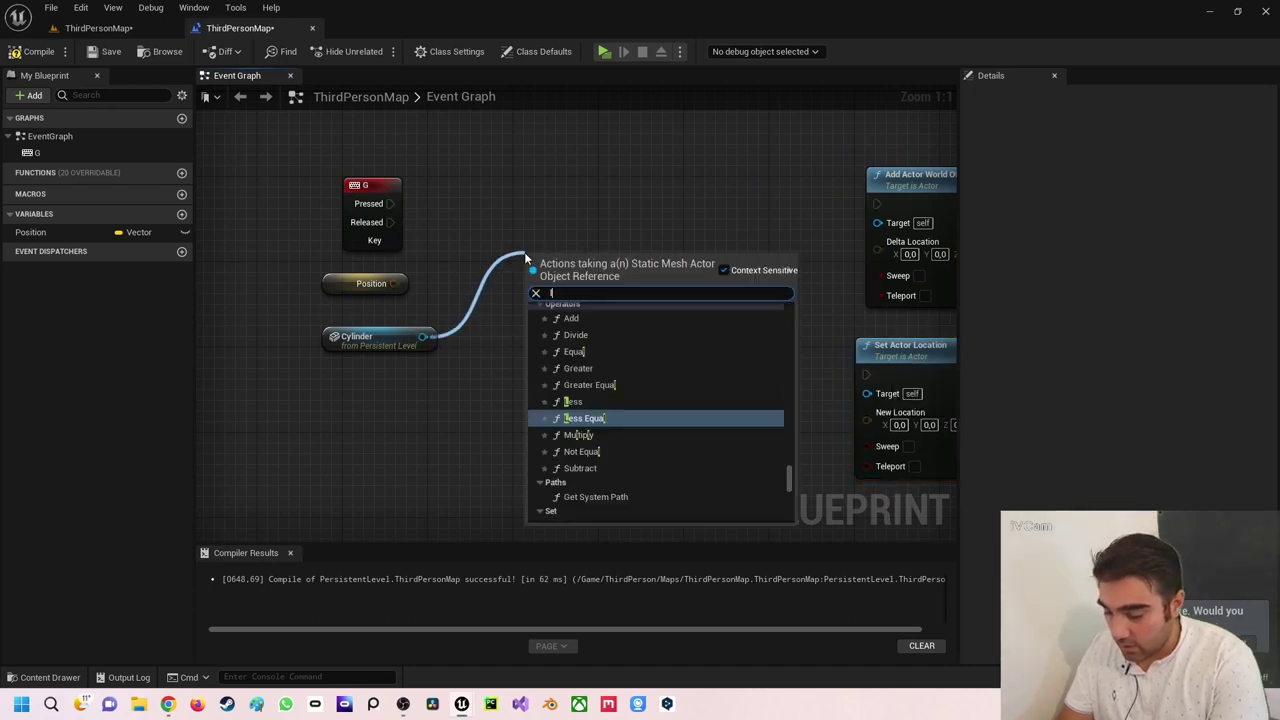
type("location")
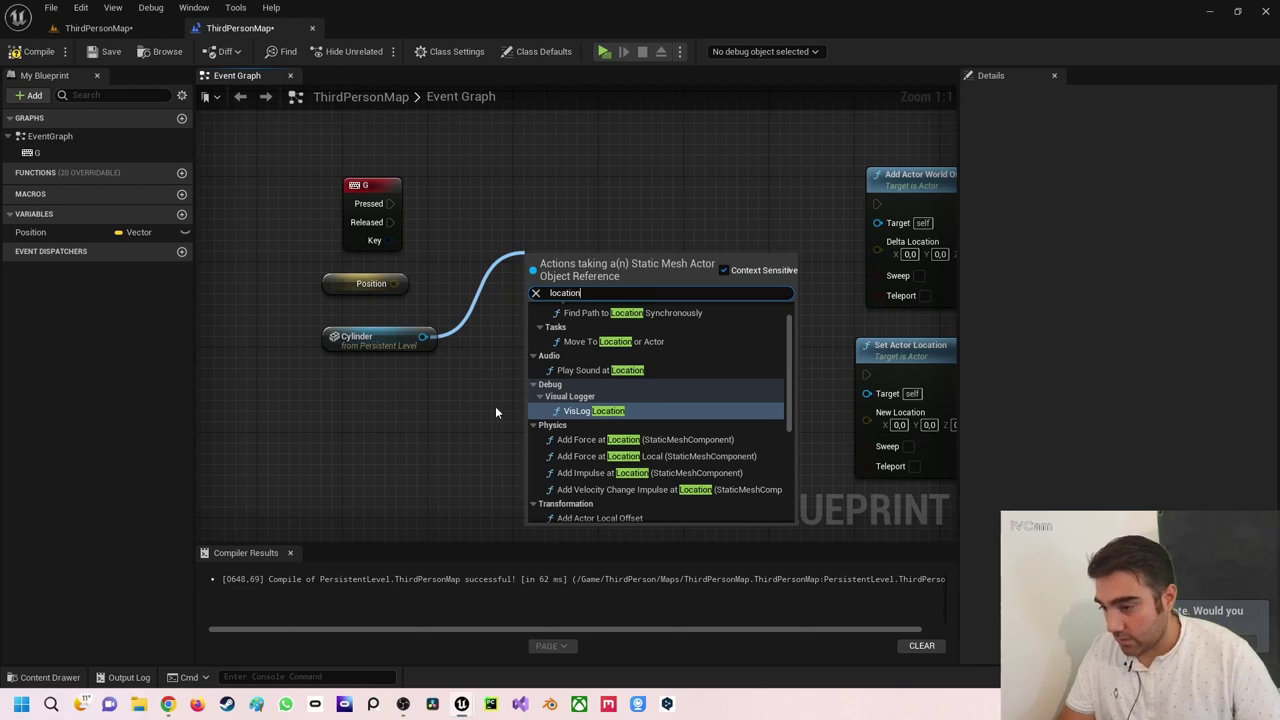
scroll(647, 458, "down", 3)
scroll(646, 463, "down", 1)
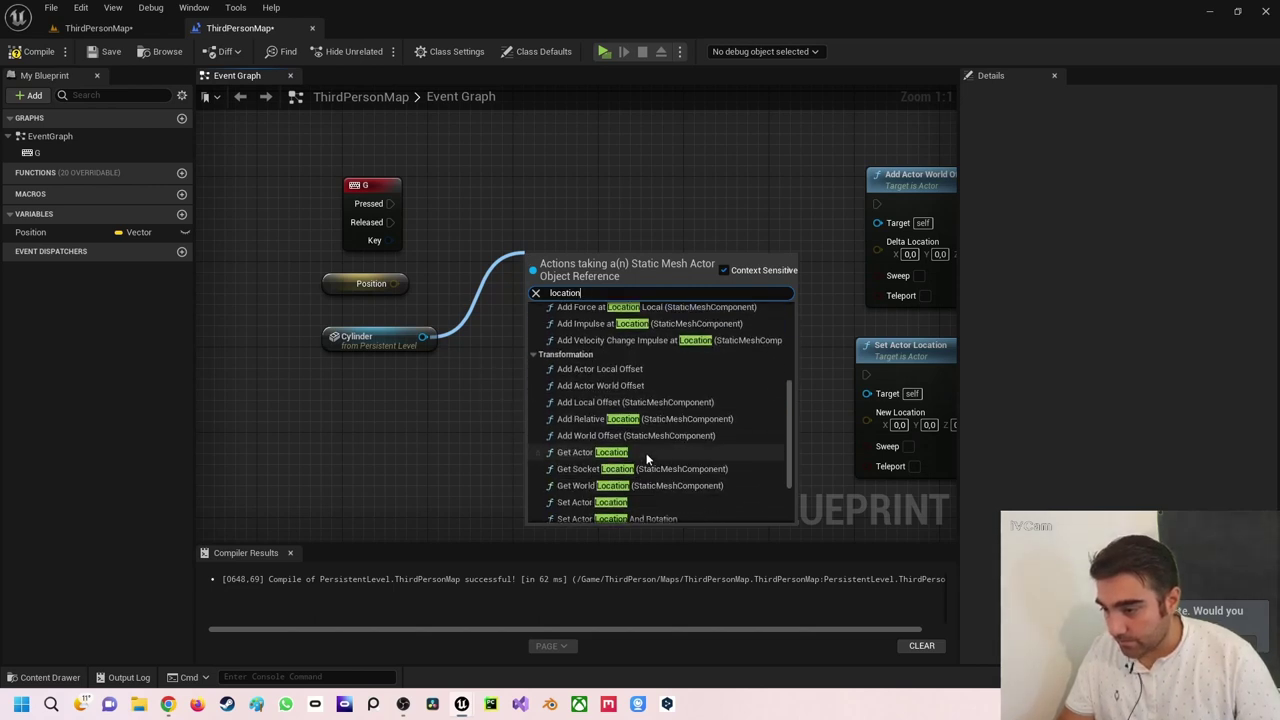
left_click(617, 372)
left_click_drag(561, 261, 540, 177)
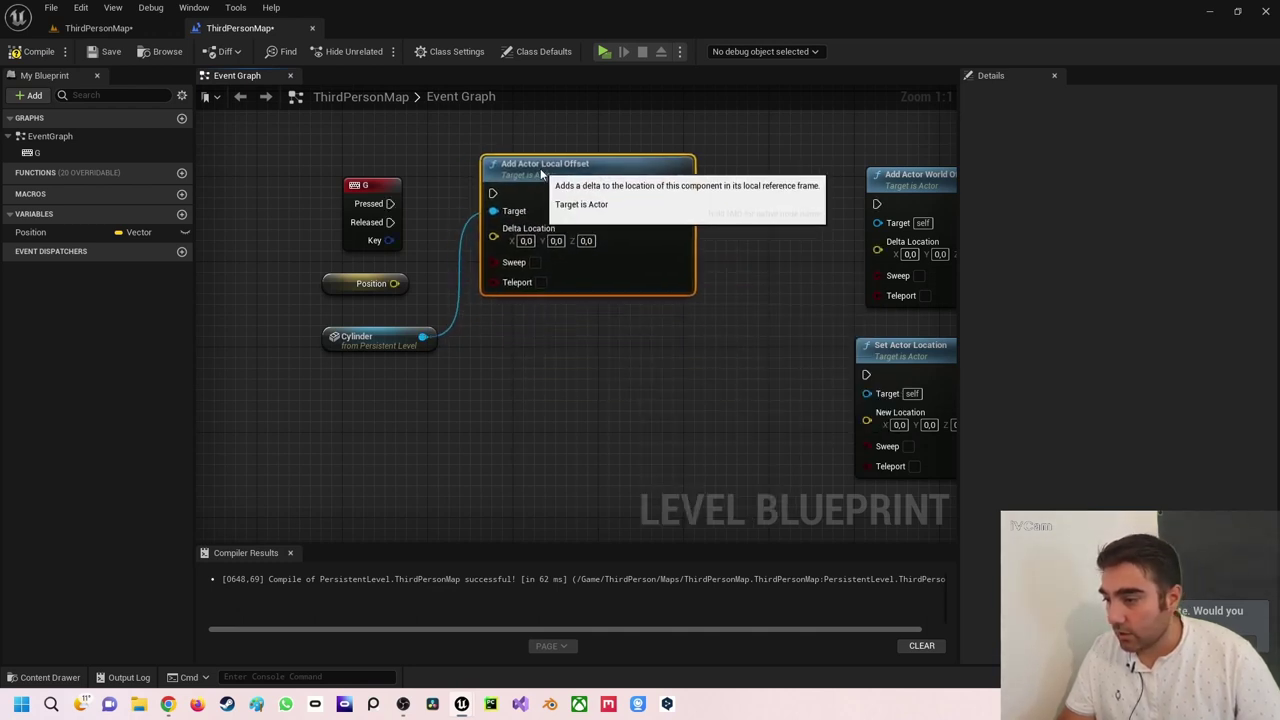
left_click_drag(390, 203, 514, 204)
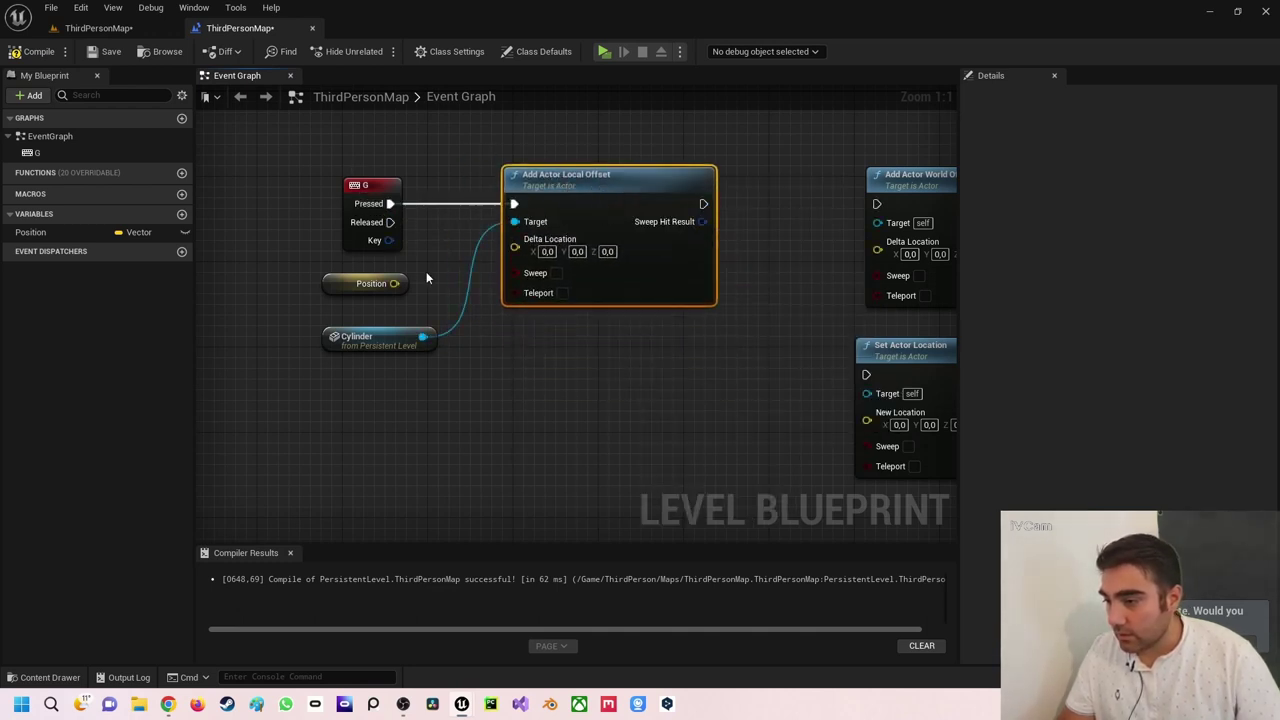
left_click_drag(395, 284, 516, 240)
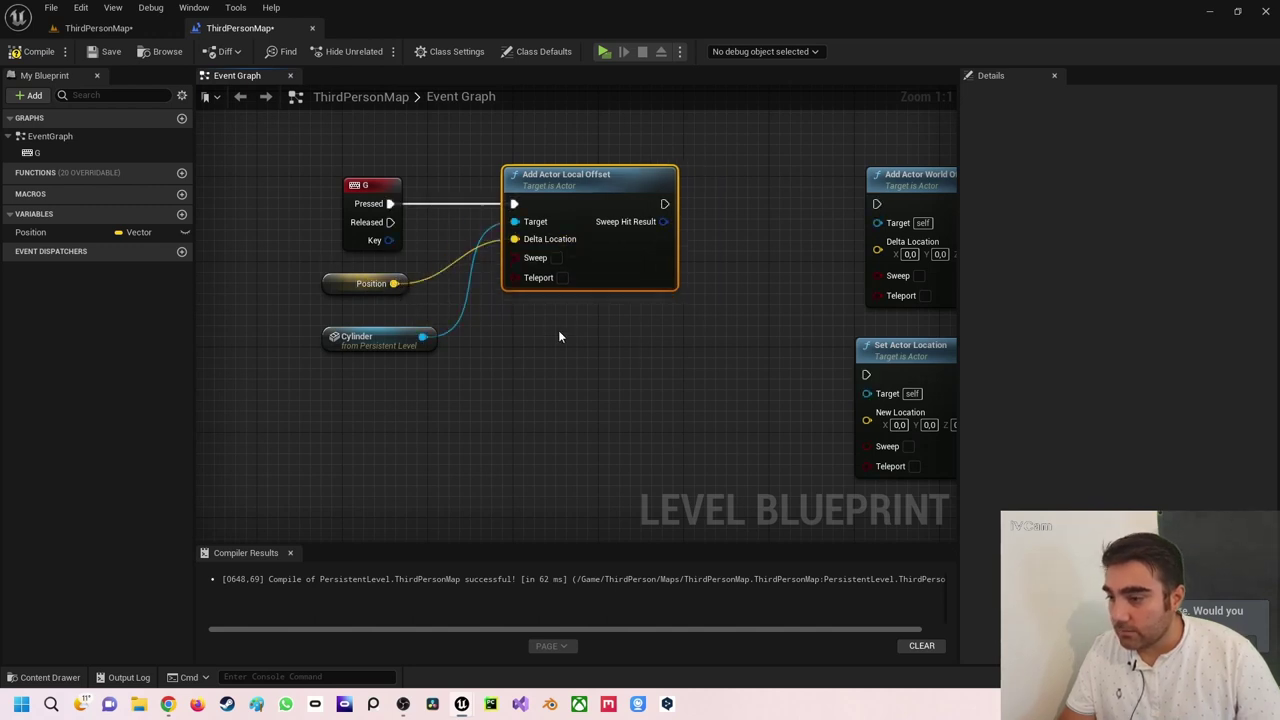
Step: In the level view, lift the Cylinder from Z 90 to 270 and rotate it 60° about X
left_click(108, 28)
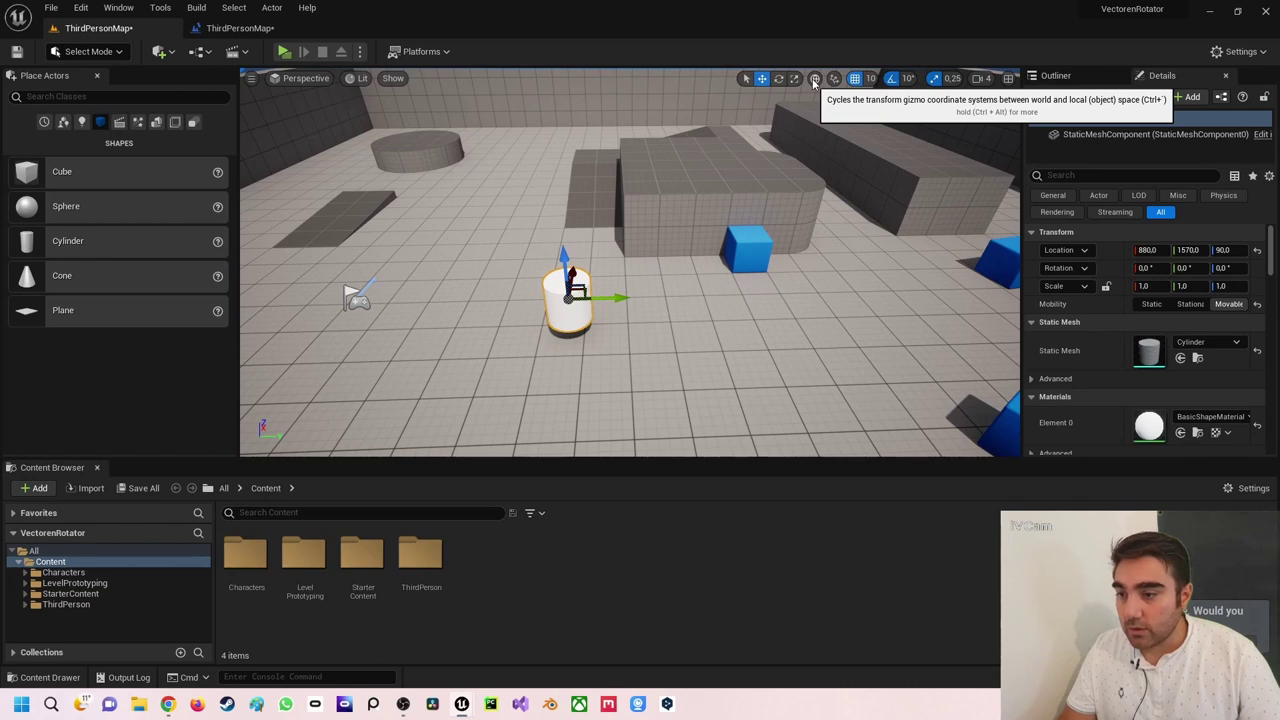
left_click_drag(566, 273, 562, 207)
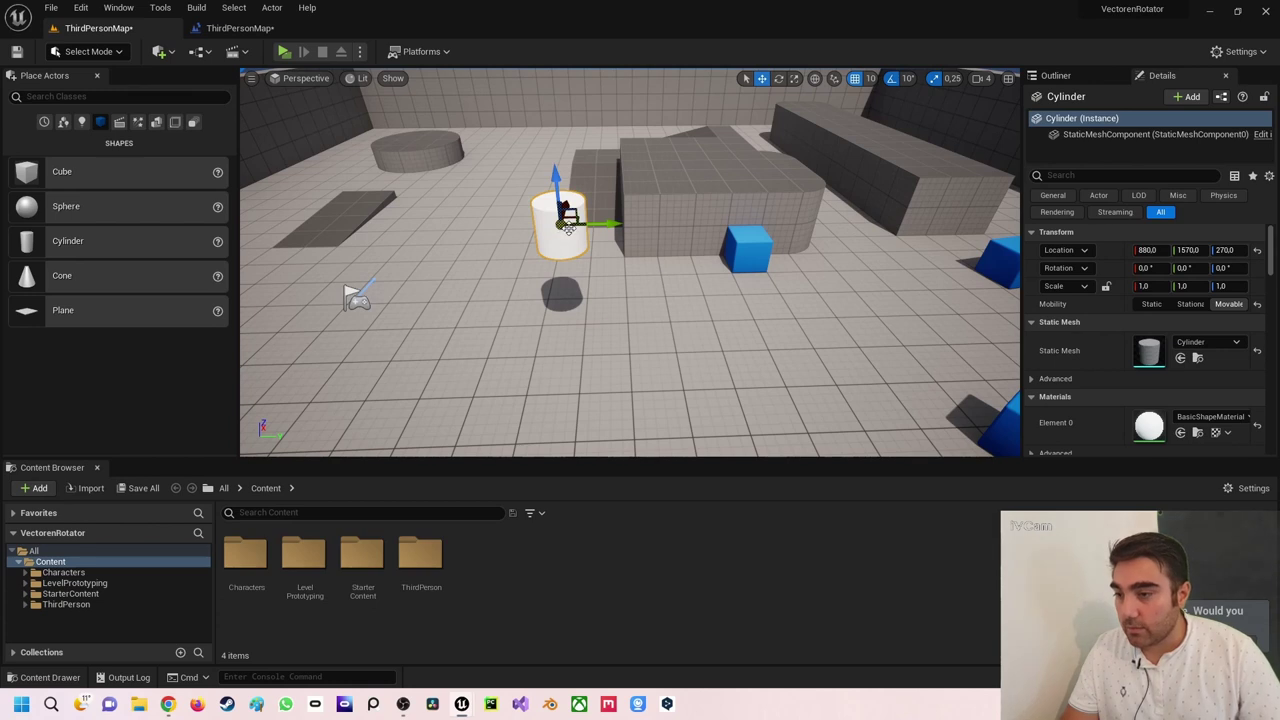
key("e")
left_click_drag(598, 166, 628, 186)
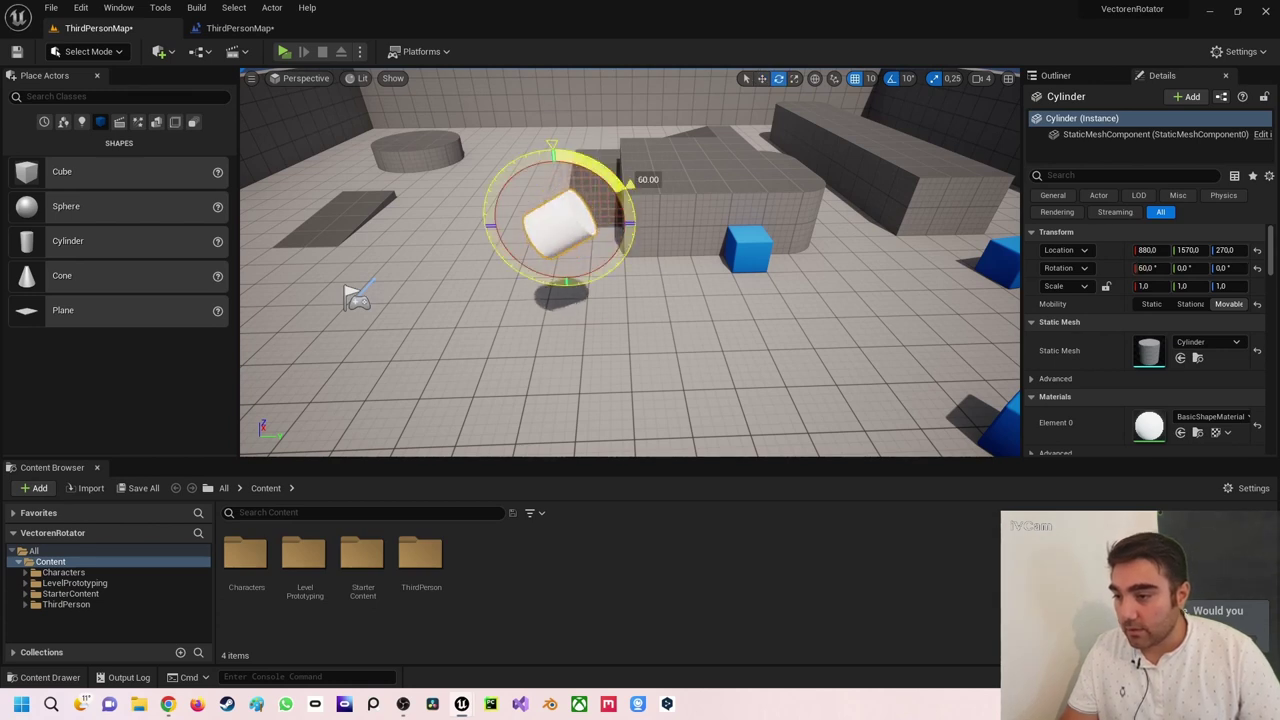
key("r")
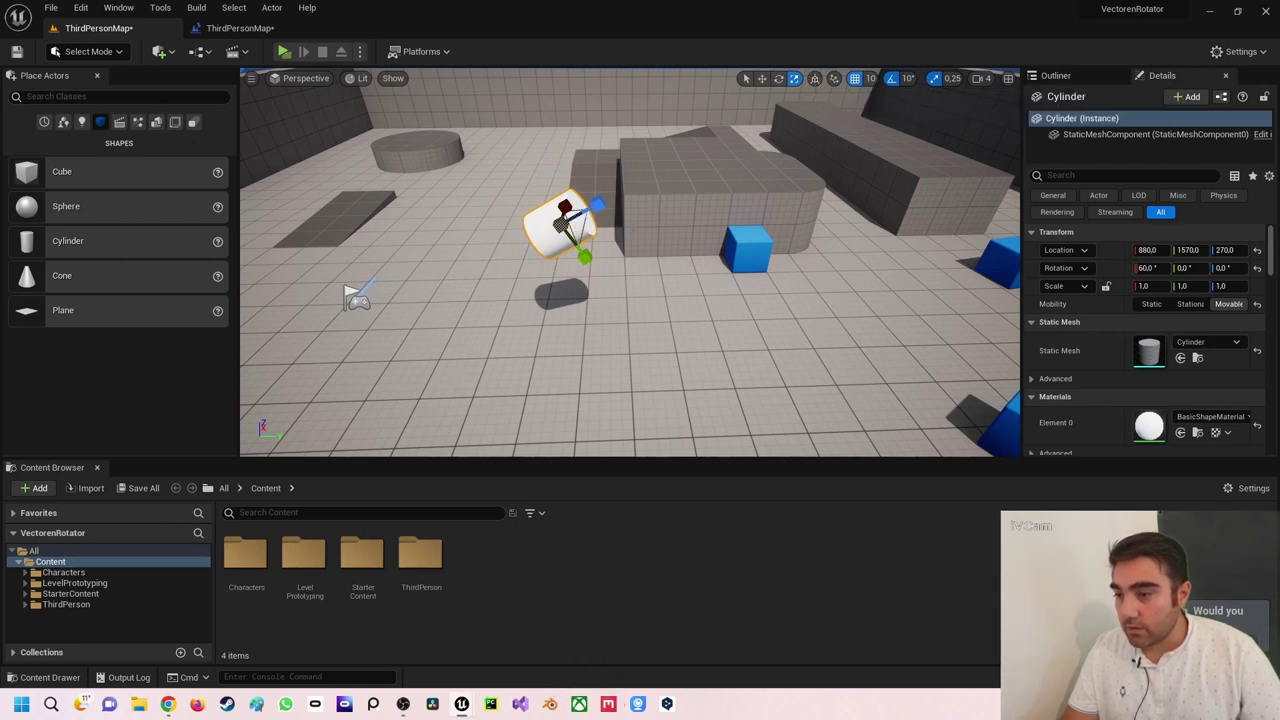
Step: Move the Cylinder toward the large block, to about 880, 1699.9, 305, then return to the Event Graph
left_click(745, 78)
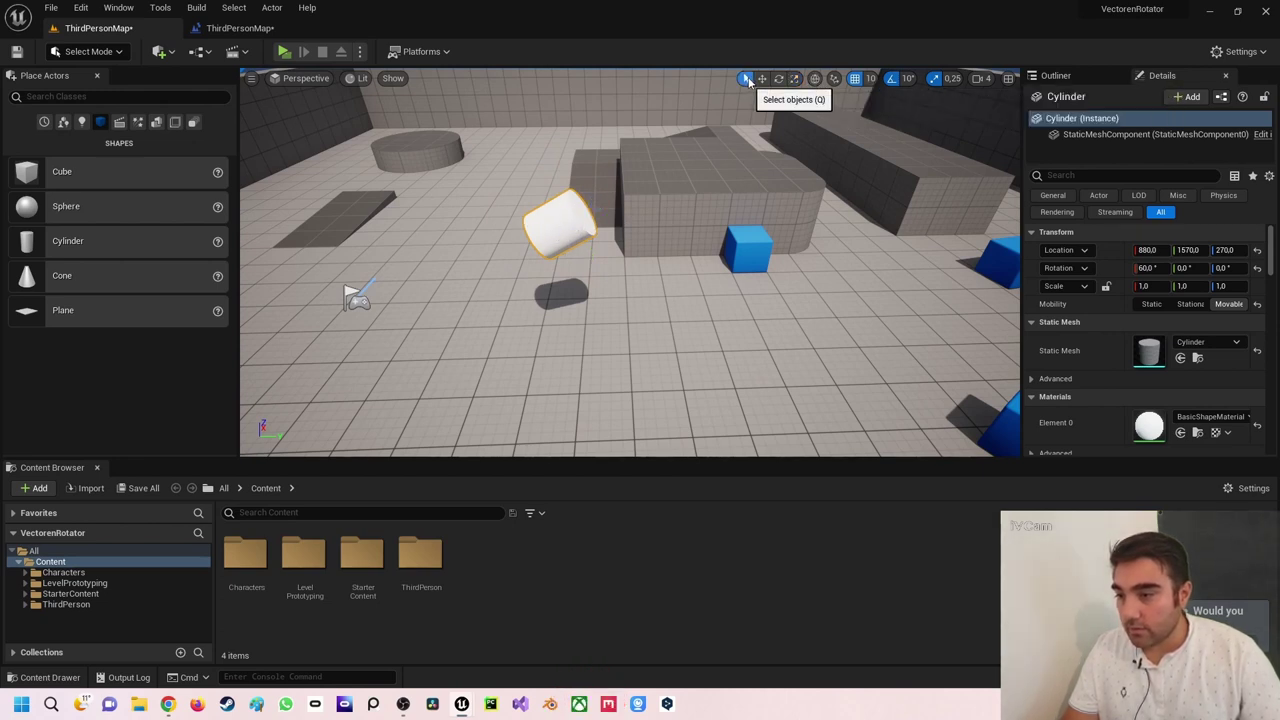
left_click(762, 78)
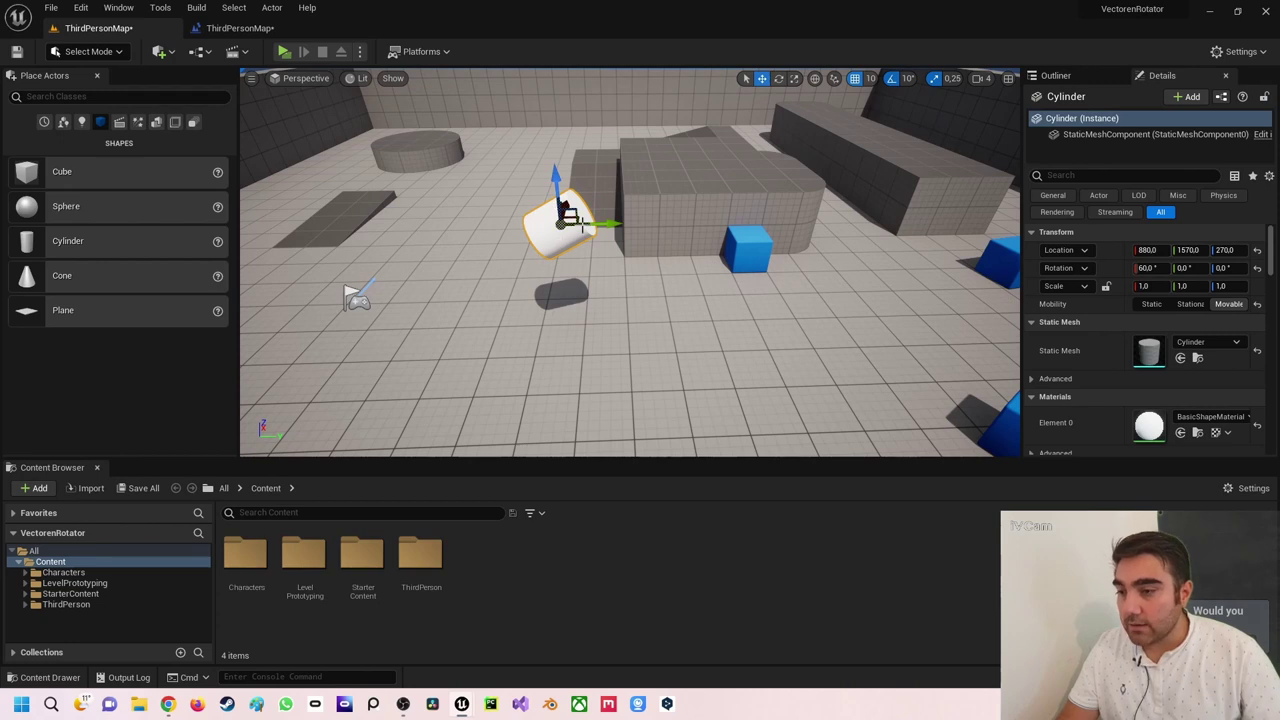
left_click(815, 80)
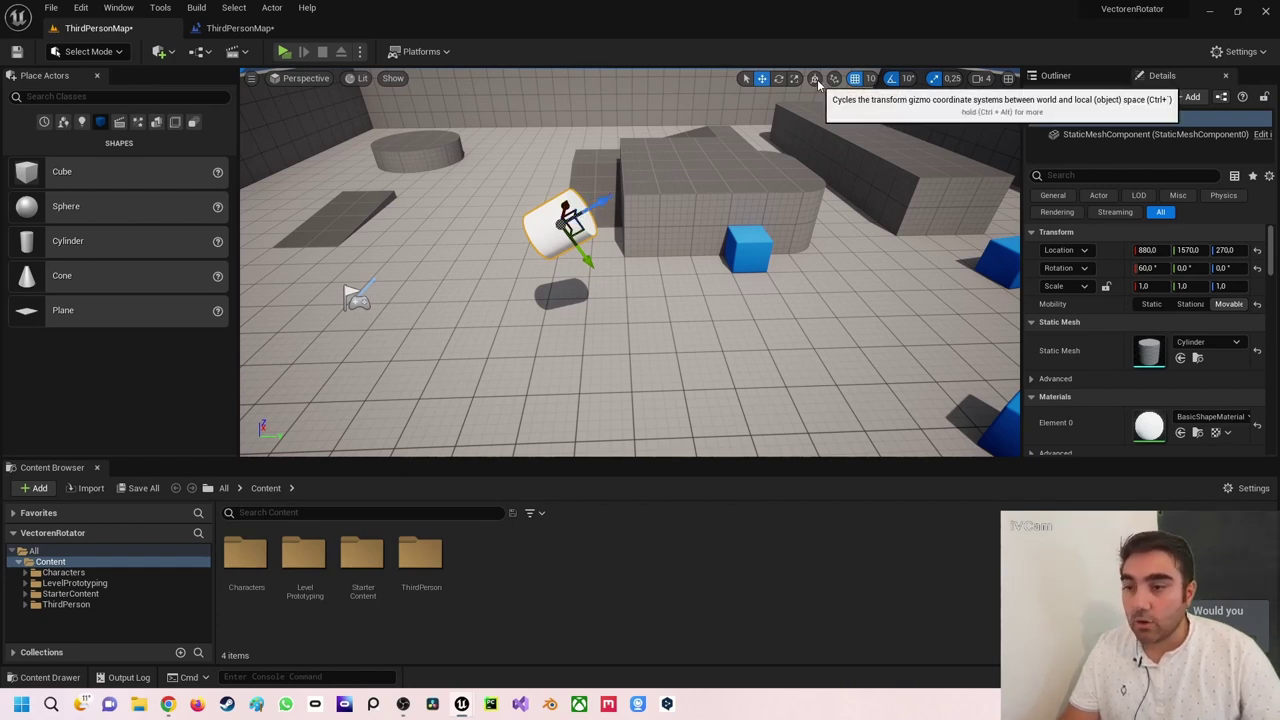
left_click_drag(600, 204, 673, 176)
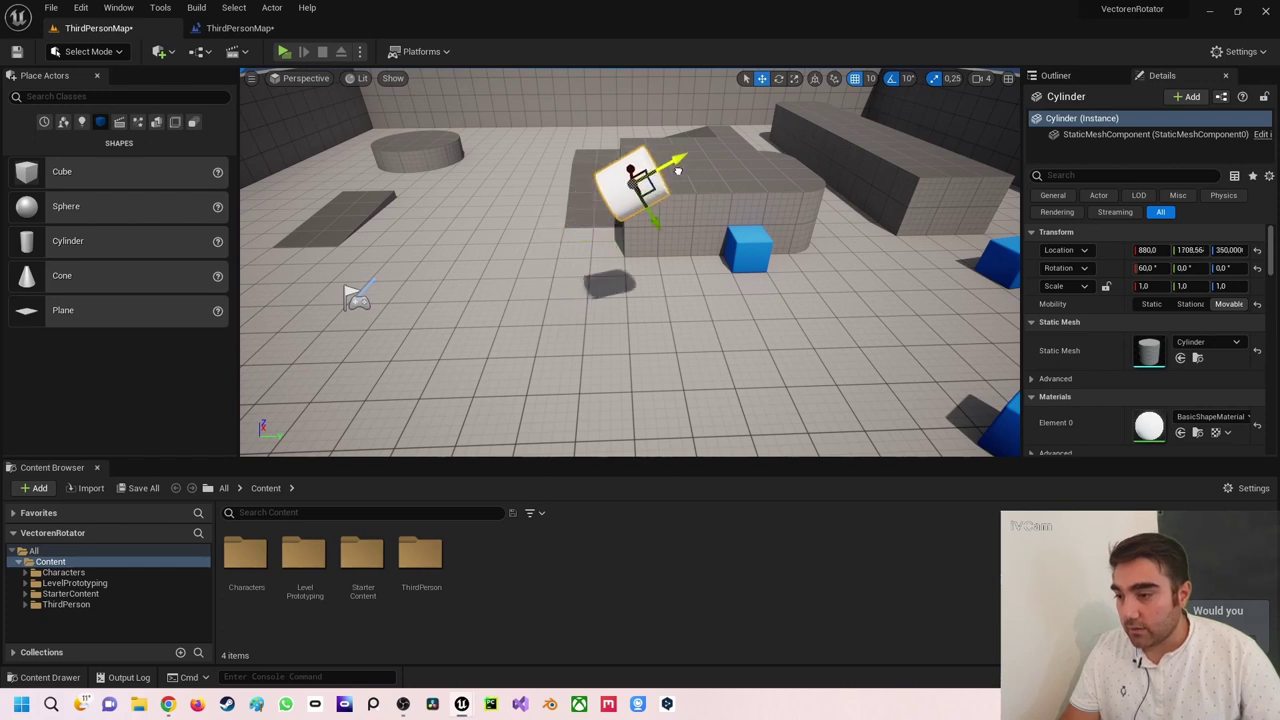
left_click(815, 78)
mouse_move(629, 140)
left_mouse_down()
mouse_move(629, 110)
mouse_move(674, 131)
left_mouse_up()
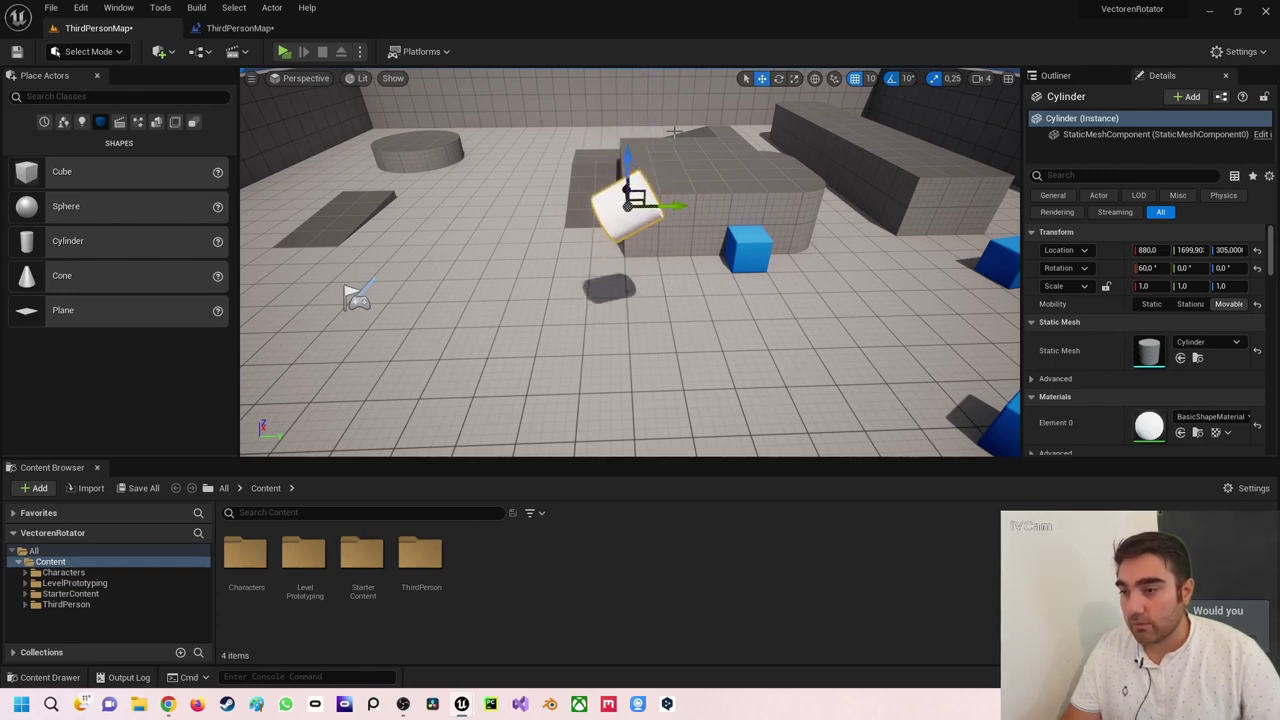
left_click(815, 78)
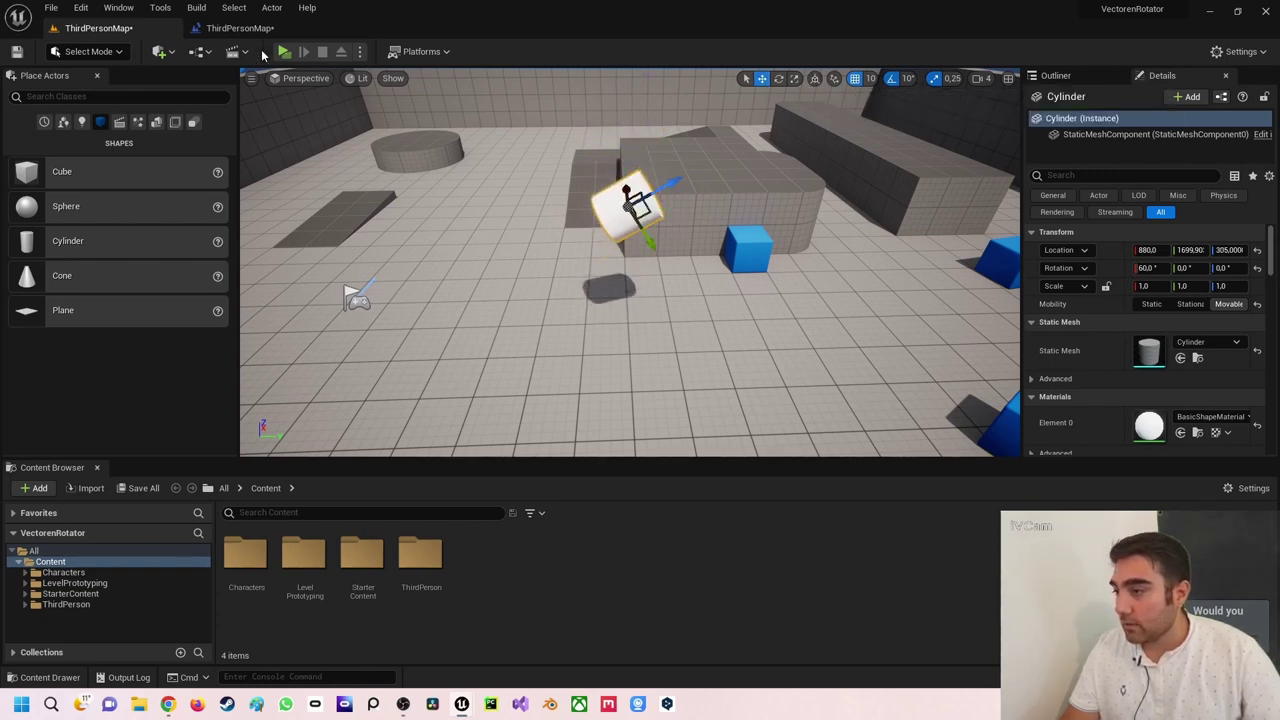
left_click(238, 28)
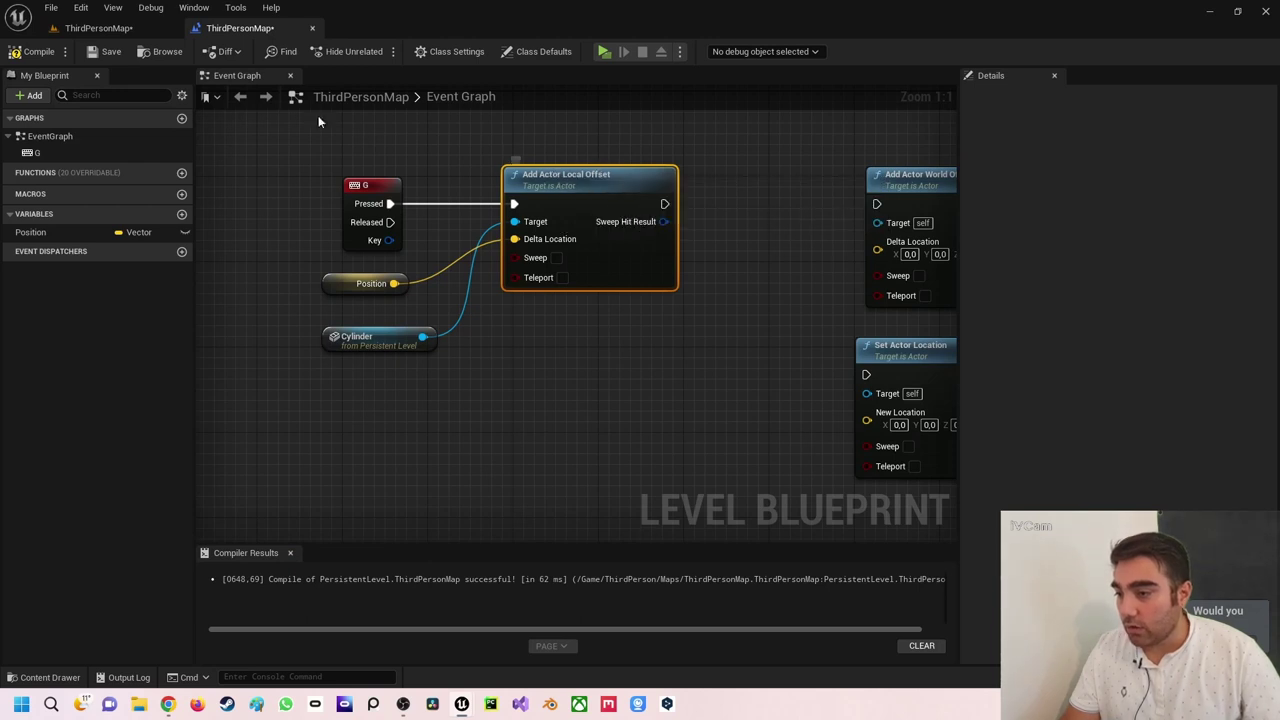
Step: Change Position's default values to X 0, Y 0, Z 100 and compile the Level Blueprint
right_click_drag(405, 149, 448, 178)
left_click(405, 313)
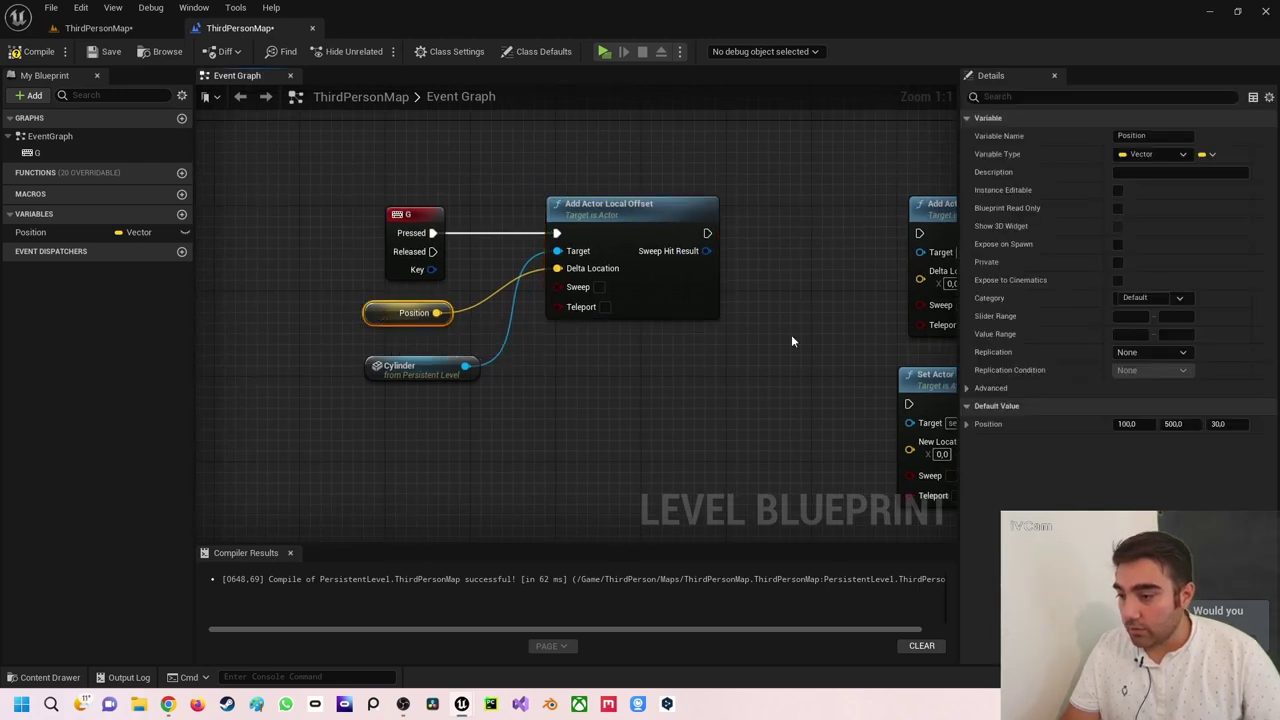
left_click(1172, 424)
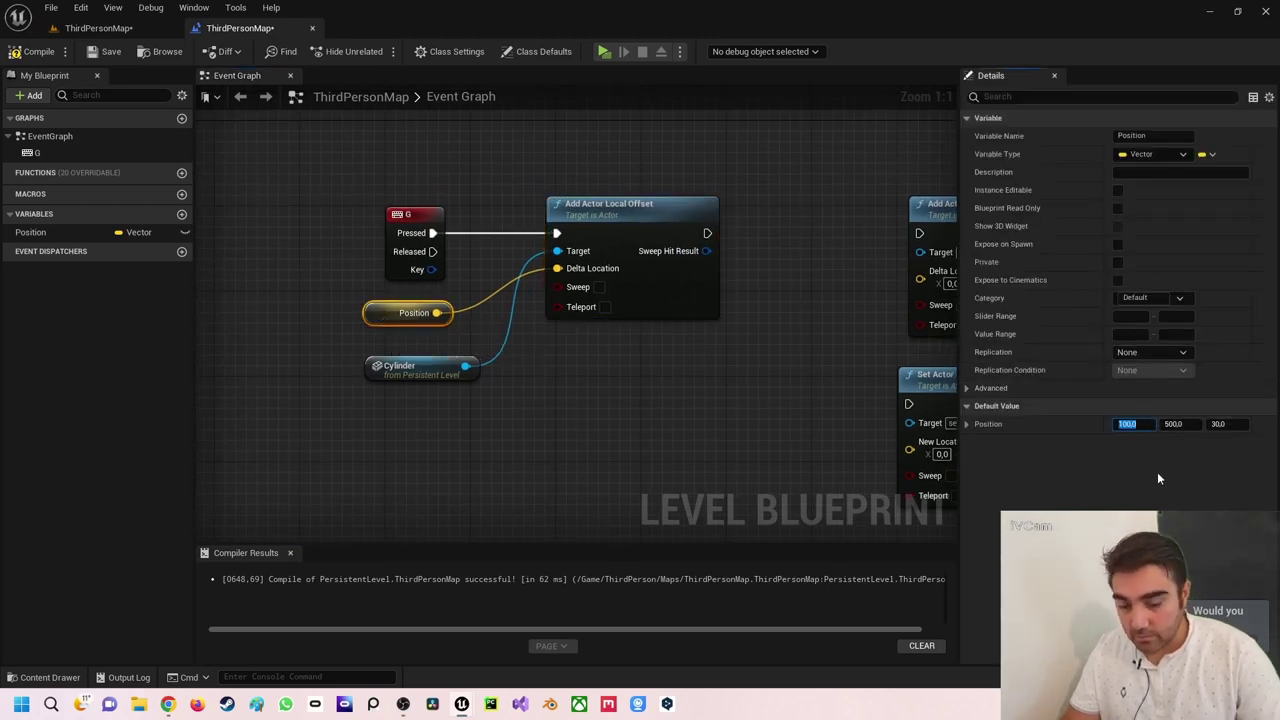
type("0")
key("BackSpace")
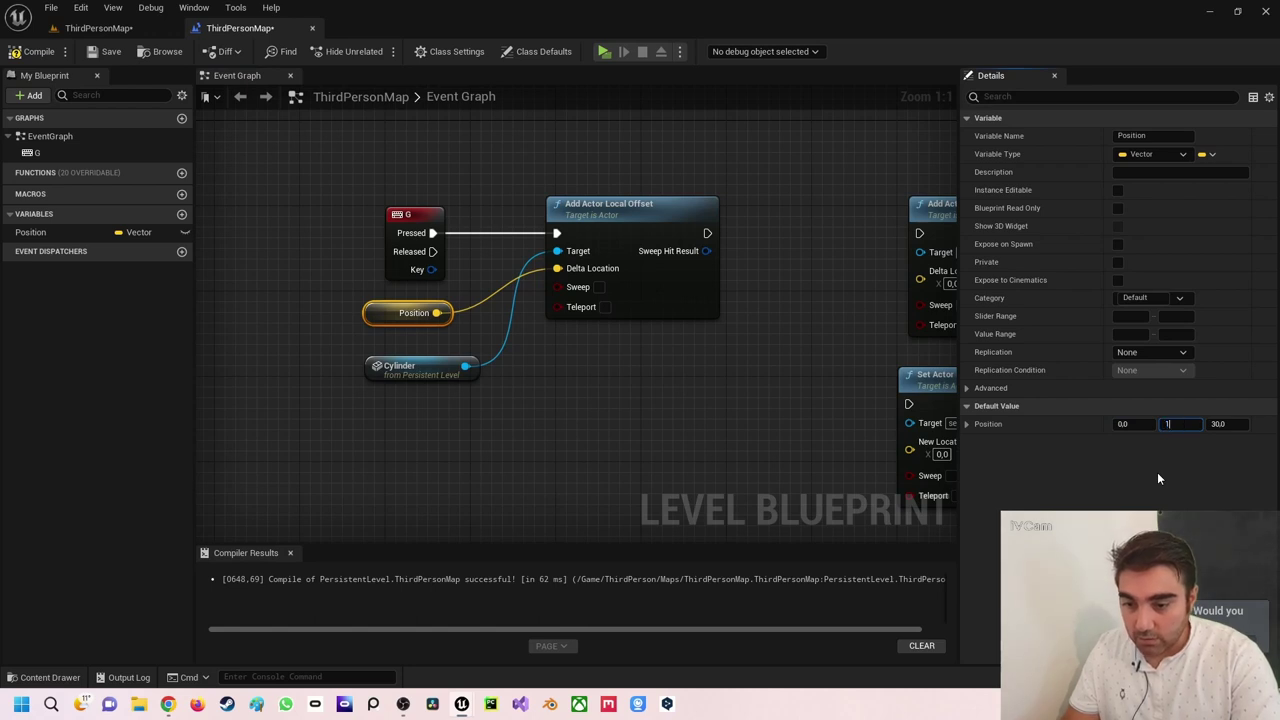
type("0")
key("Tab")
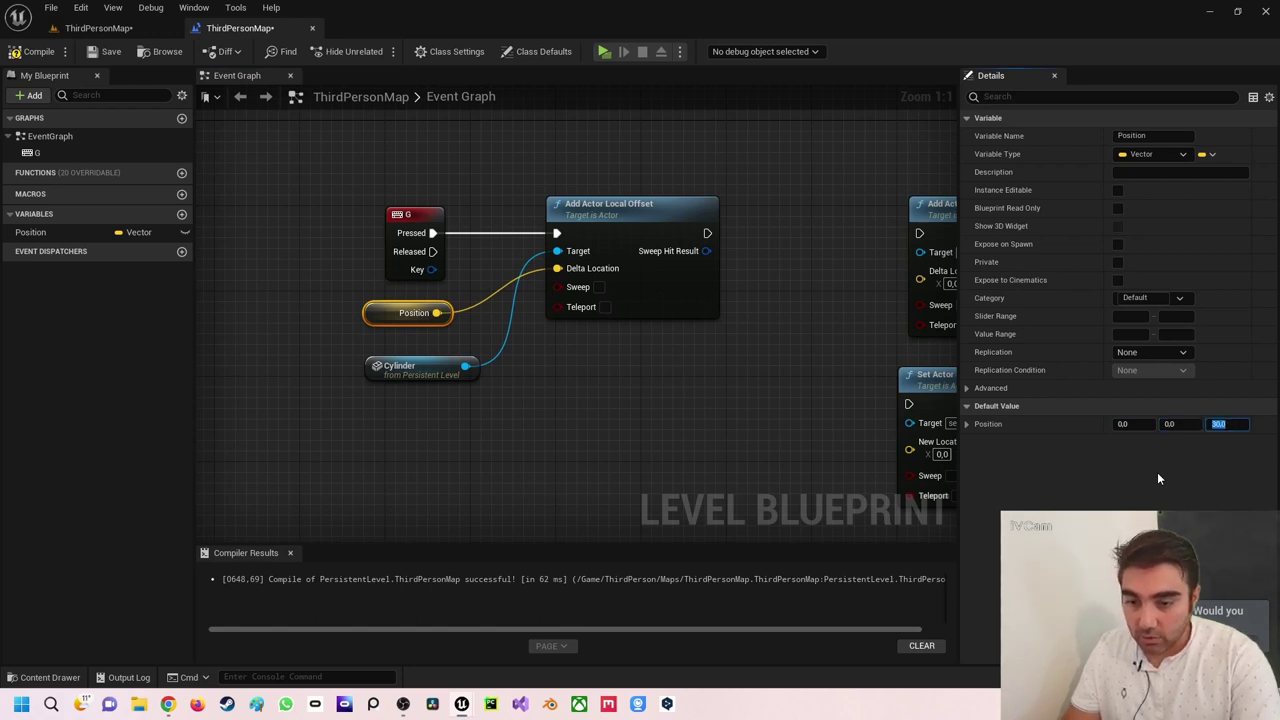
type("100")
key("Return")
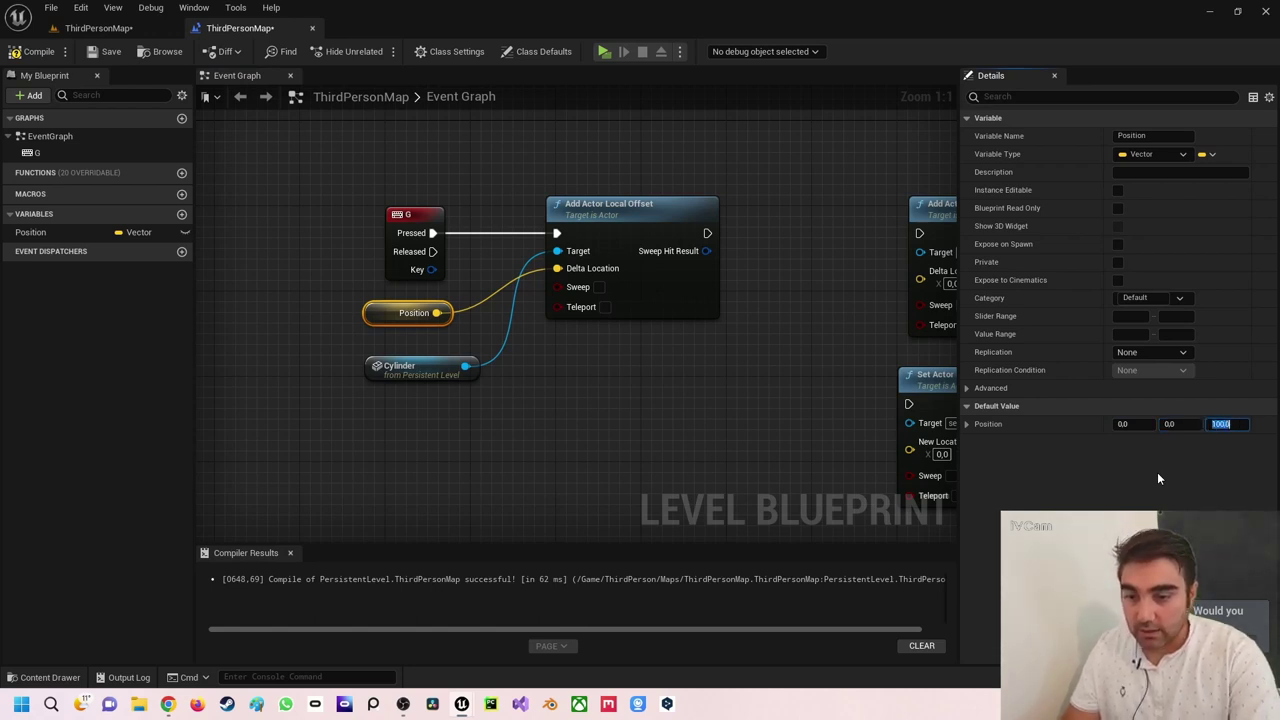
left_click(619, 432)
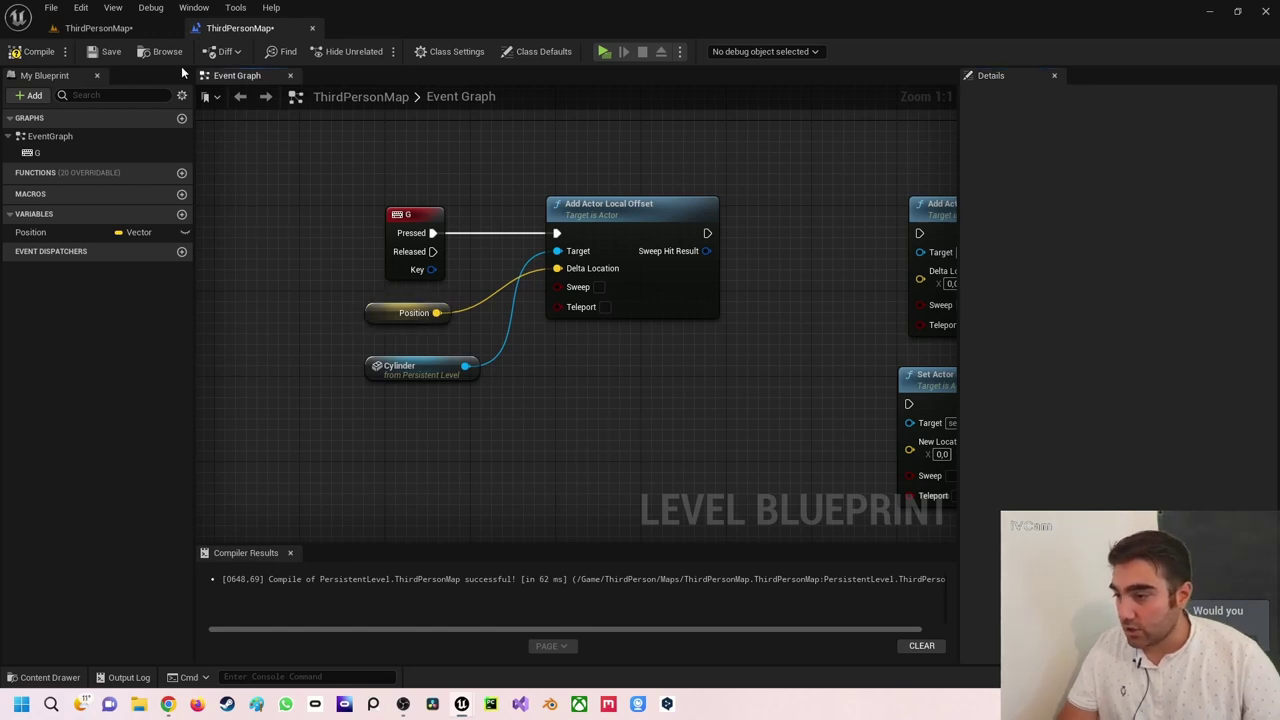
left_click(52, 49)
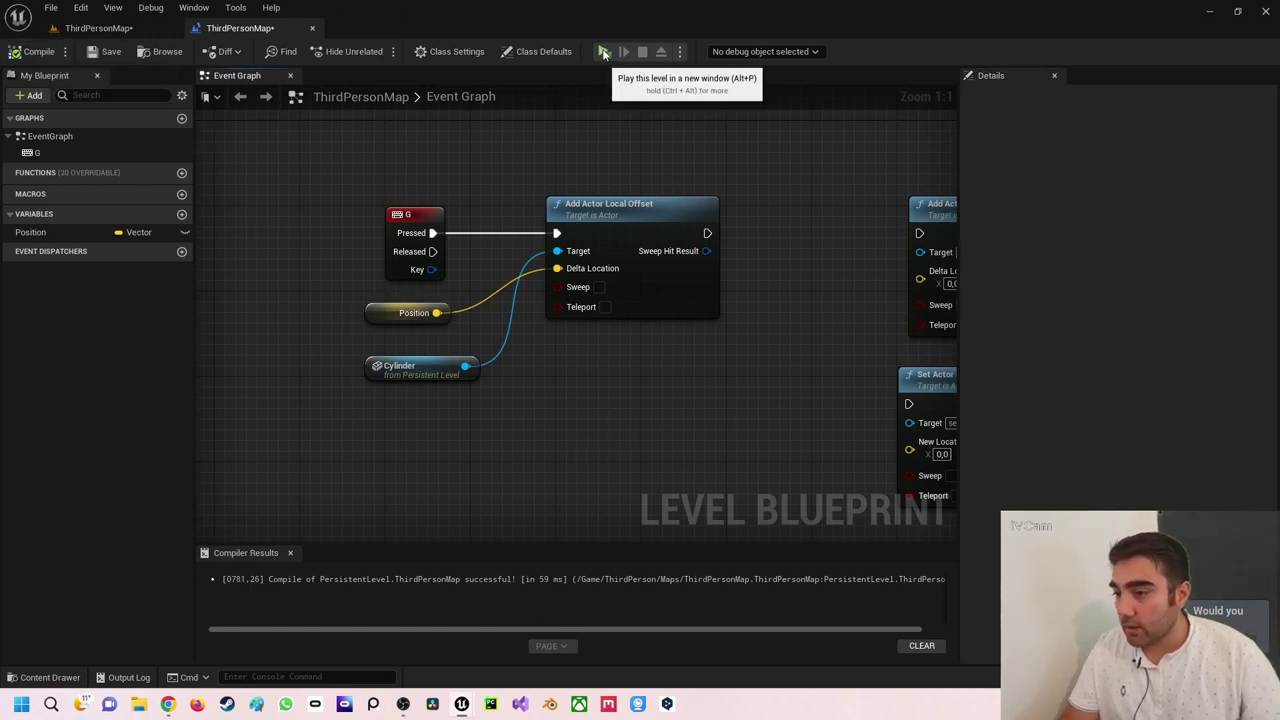
left_click(604, 52)
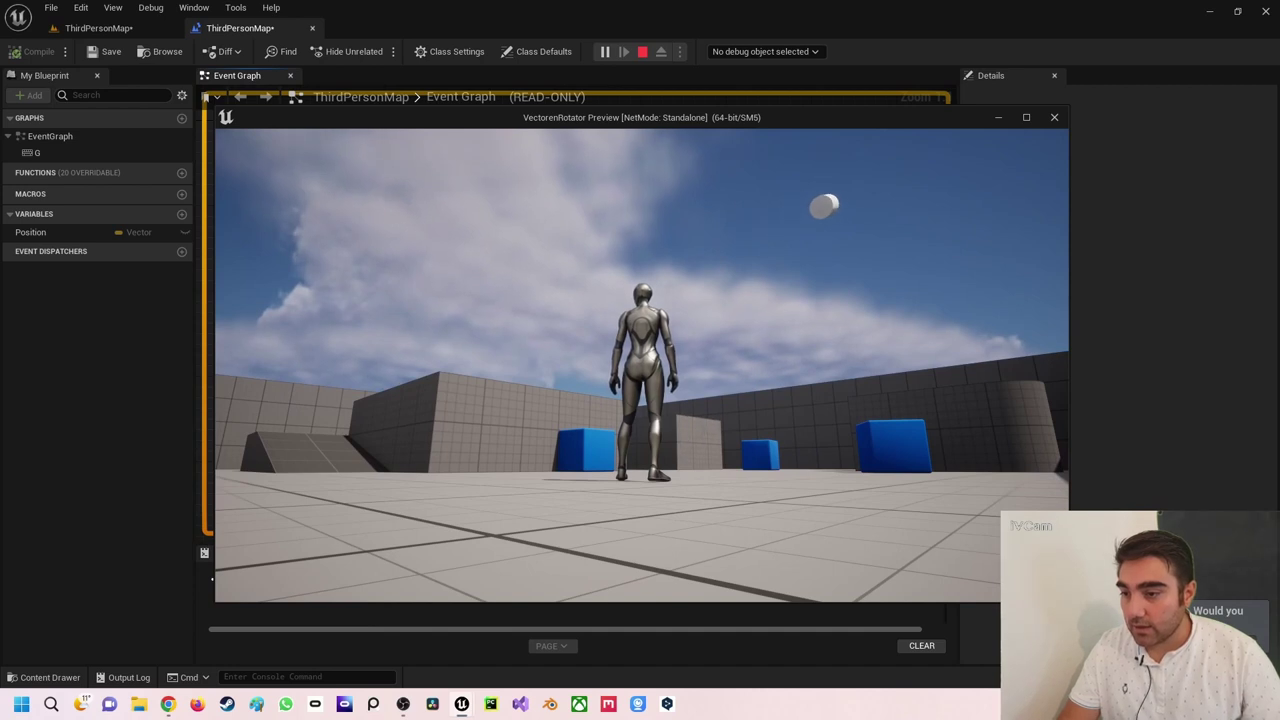
Step: Stop the play test and disconnect Position and Cylinder from Add Actor Local Offset, moving them lower
key("Escape")
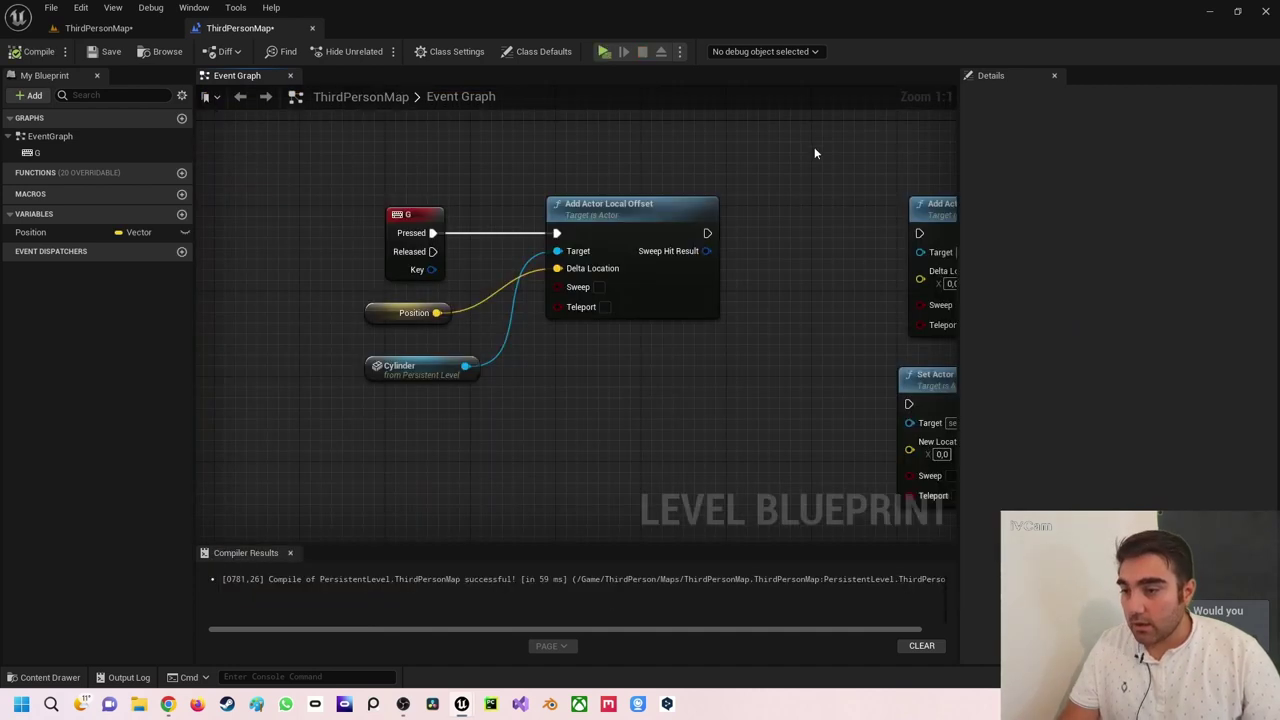
scroll(622, 379, "down", 1)
scroll(649, 351, "down", 2)
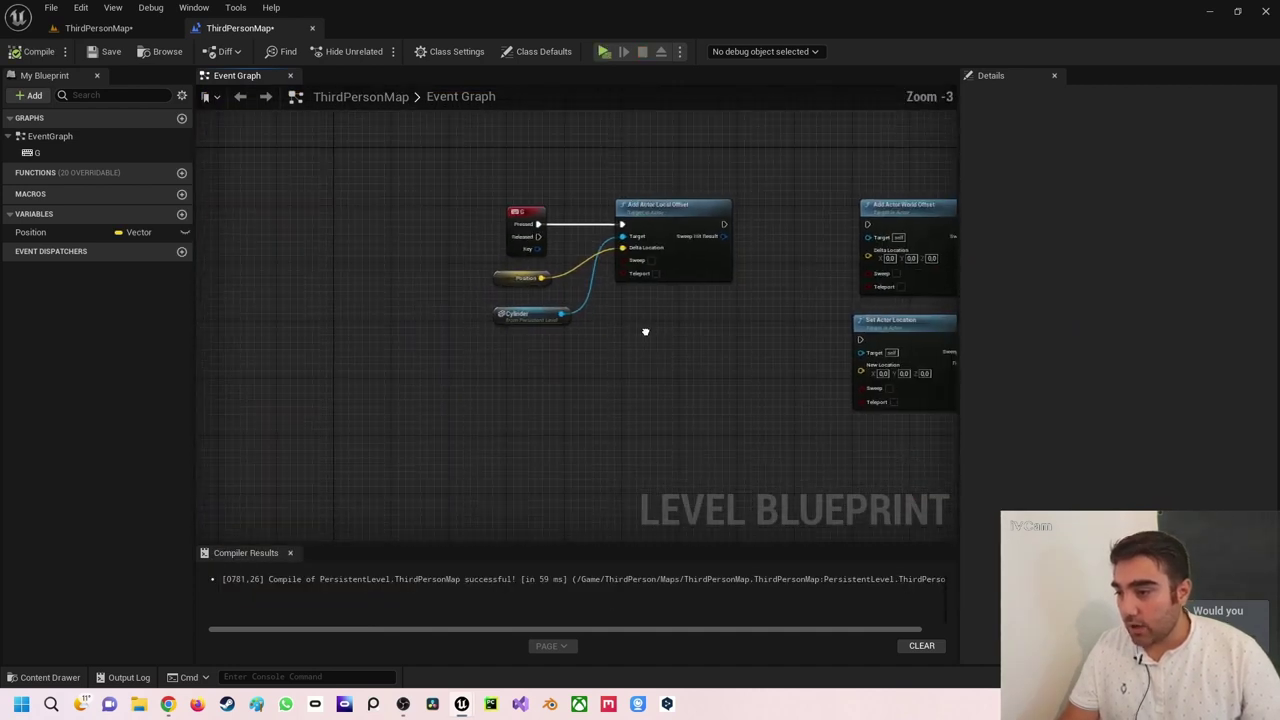
left_click_drag(609, 316, 609, 316)
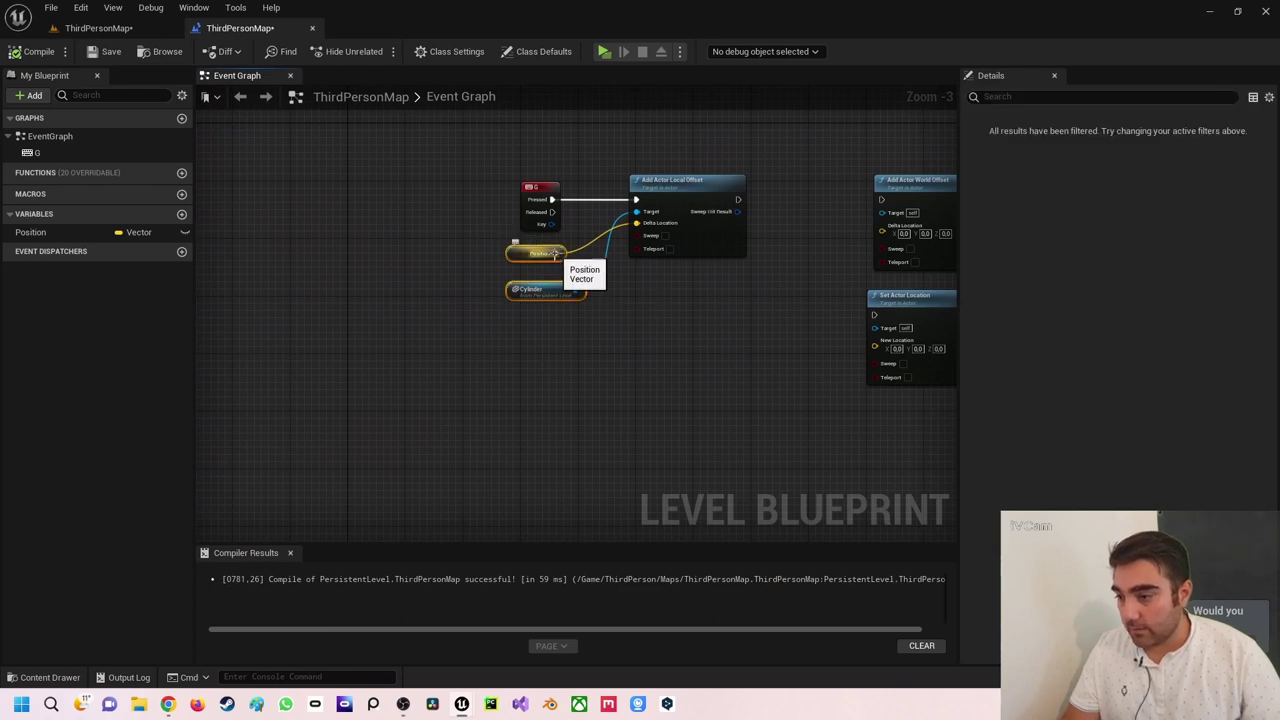
left_click(556, 253, "alt")
left_click(638, 213, "alt")
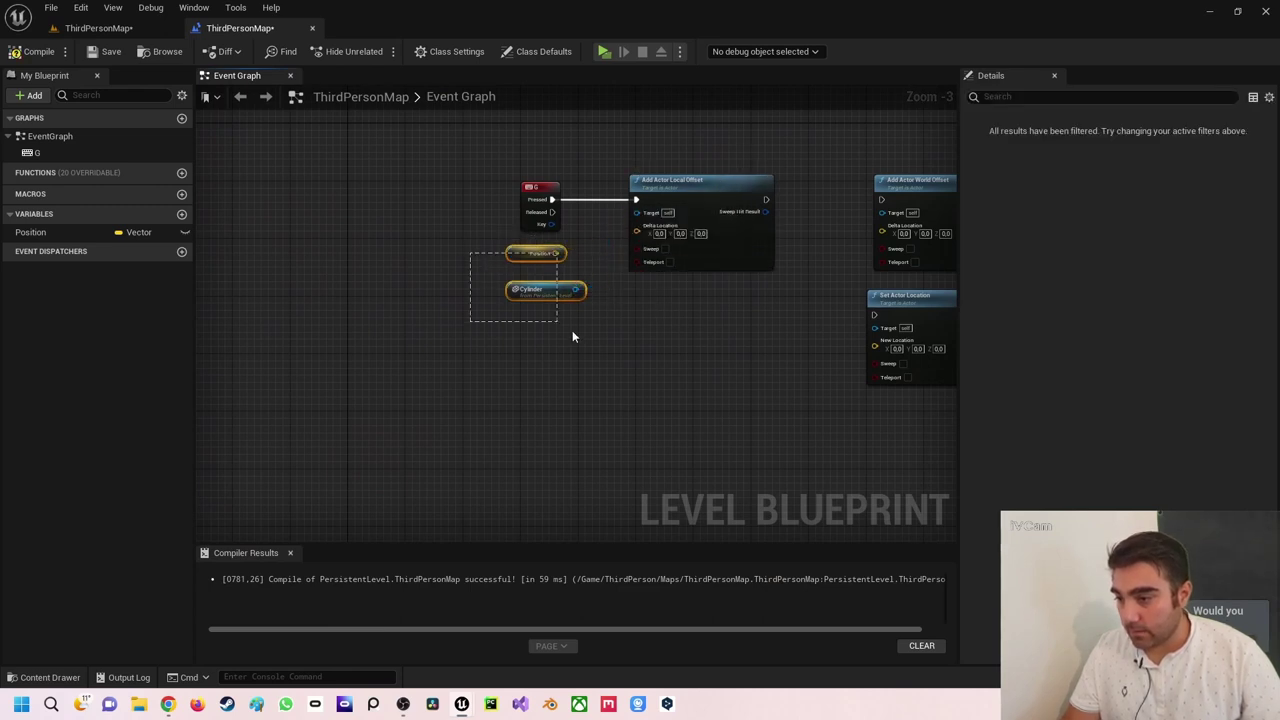
left_click_drag(532, 254, 517, 304)
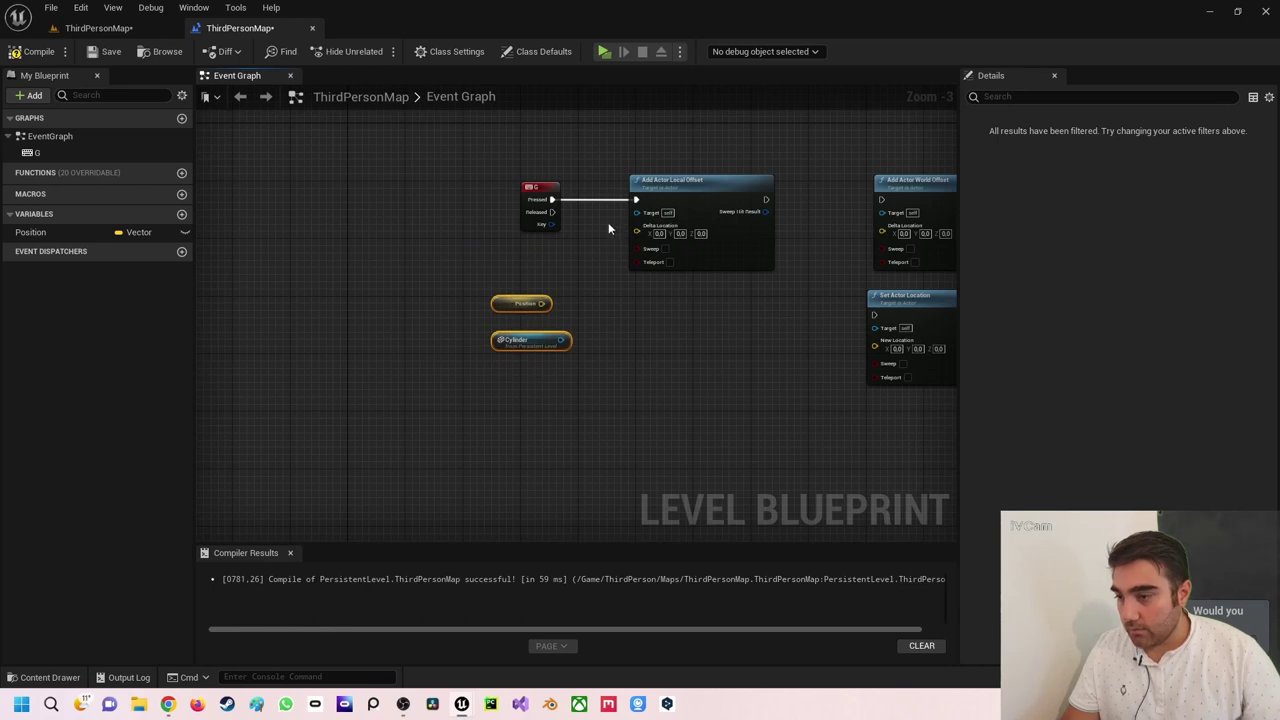
Step: Place Add Actor Local Offset directly above Add Actor World Offset in one column
right_click_drag(636, 199, 499, 245)
left_click_drag(564, 233, 806, 124)
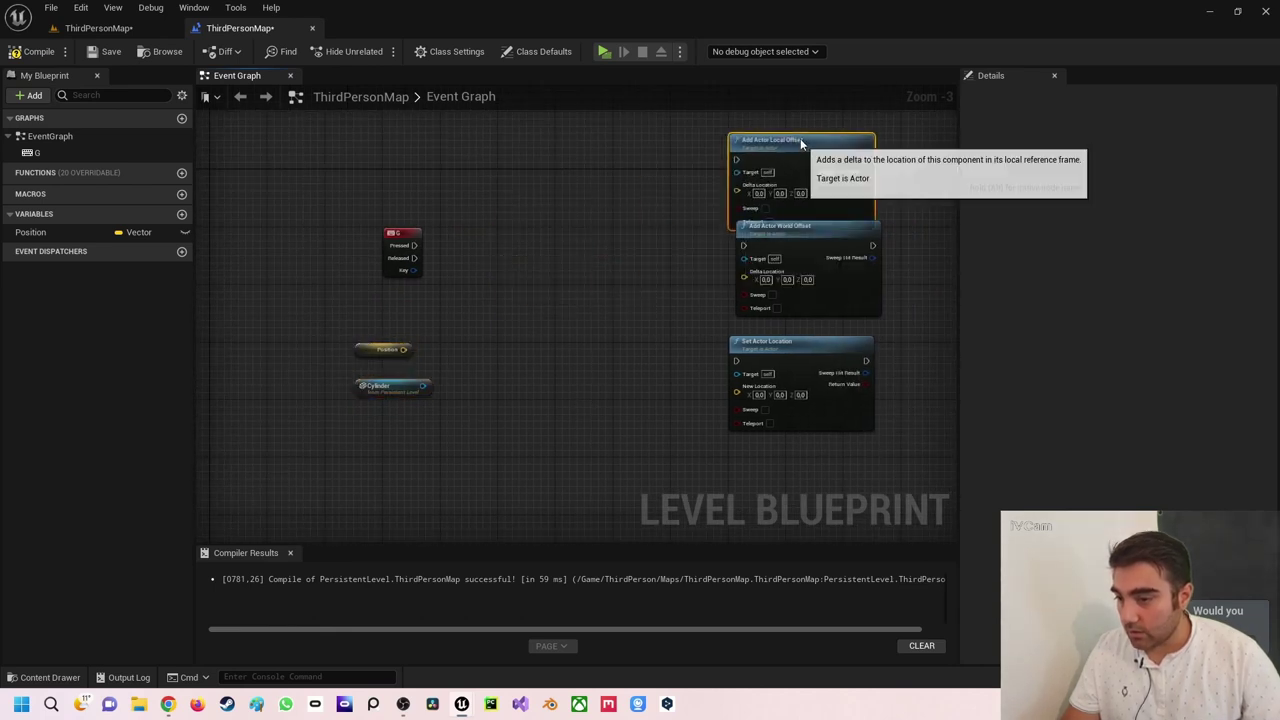
left_click(664, 258)
right_click_drag(664, 258, 755, 310)
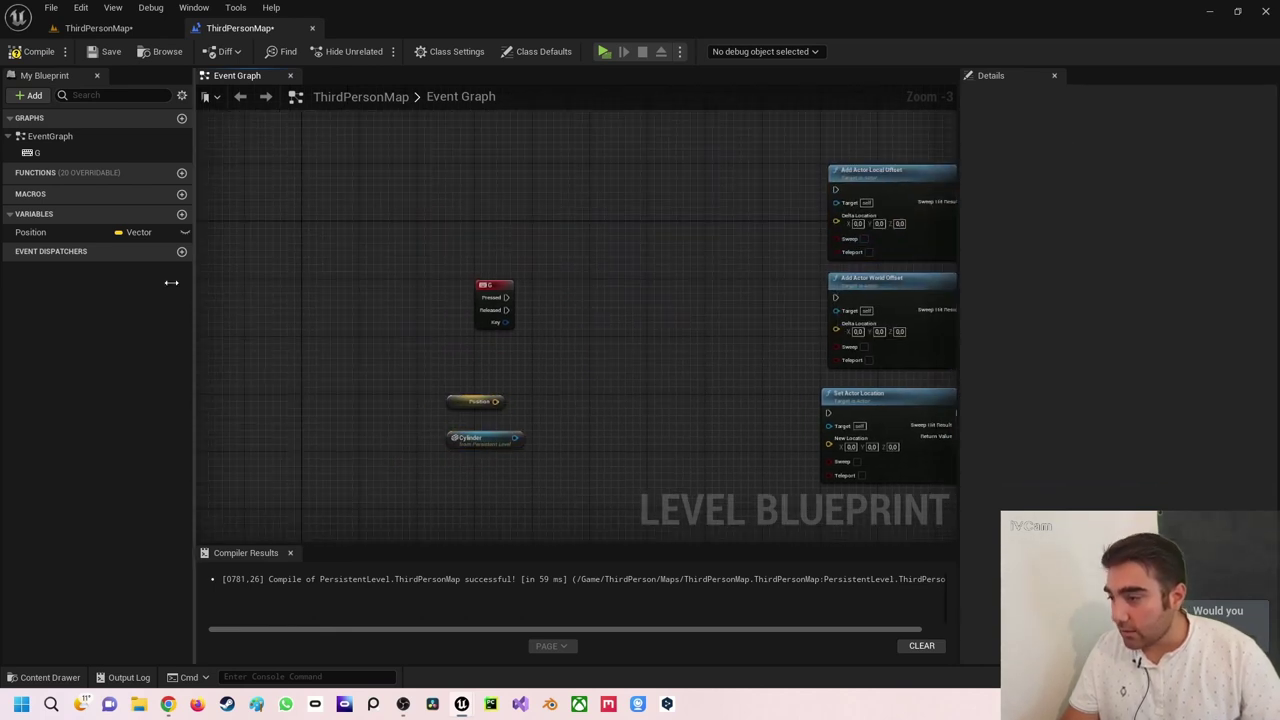
Step: Create a variable named Rotator, set its type from Vector to Rotator, and compile
left_click(181, 215)
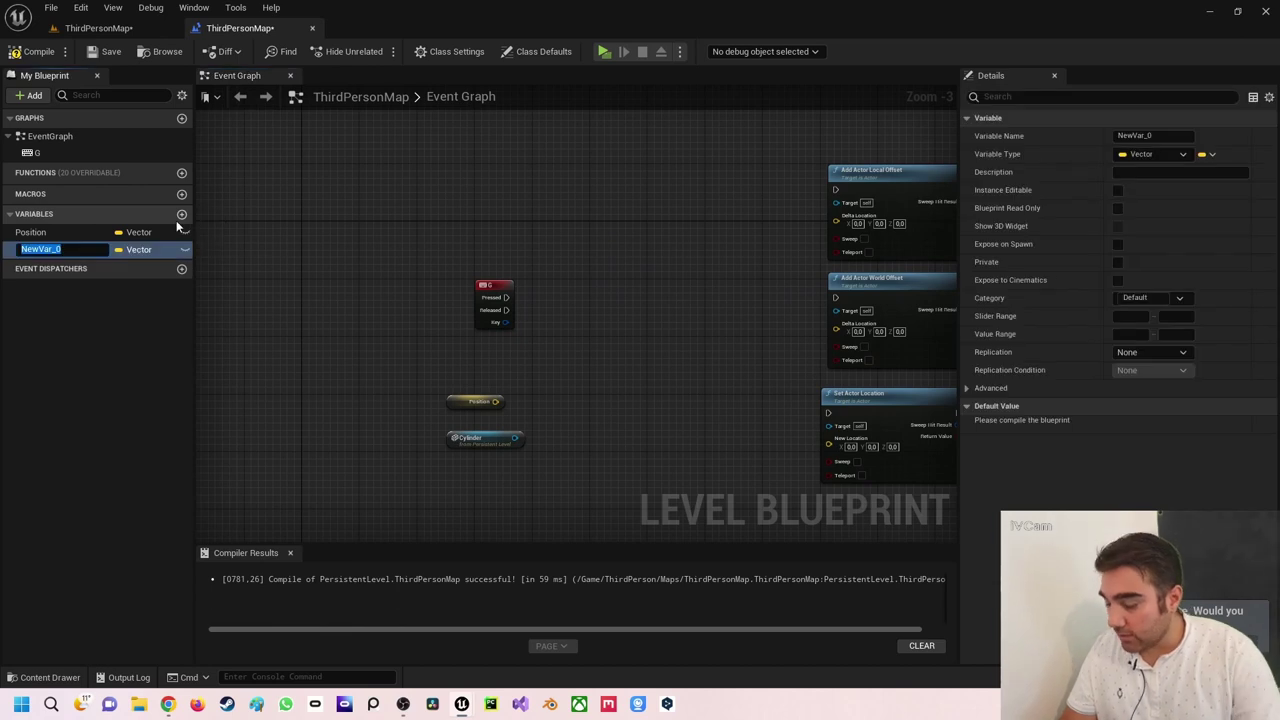
type("Rotator")
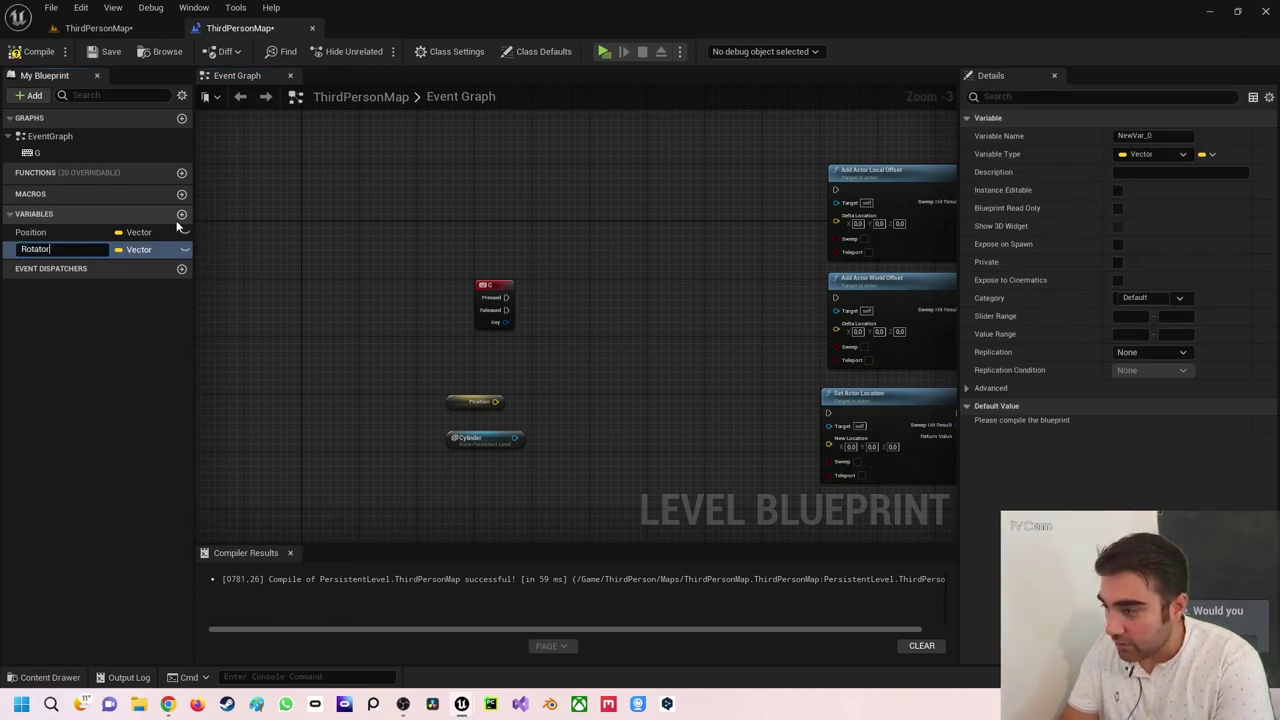
key("Return")
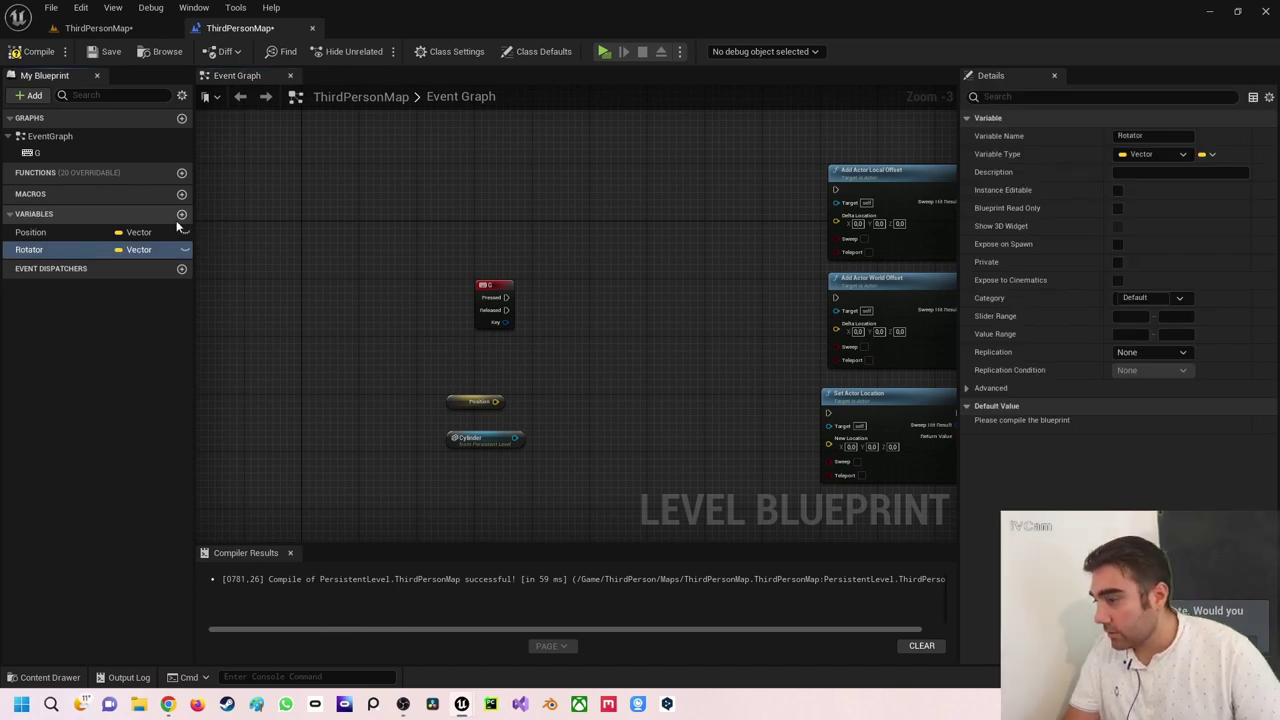
left_click(141, 250)
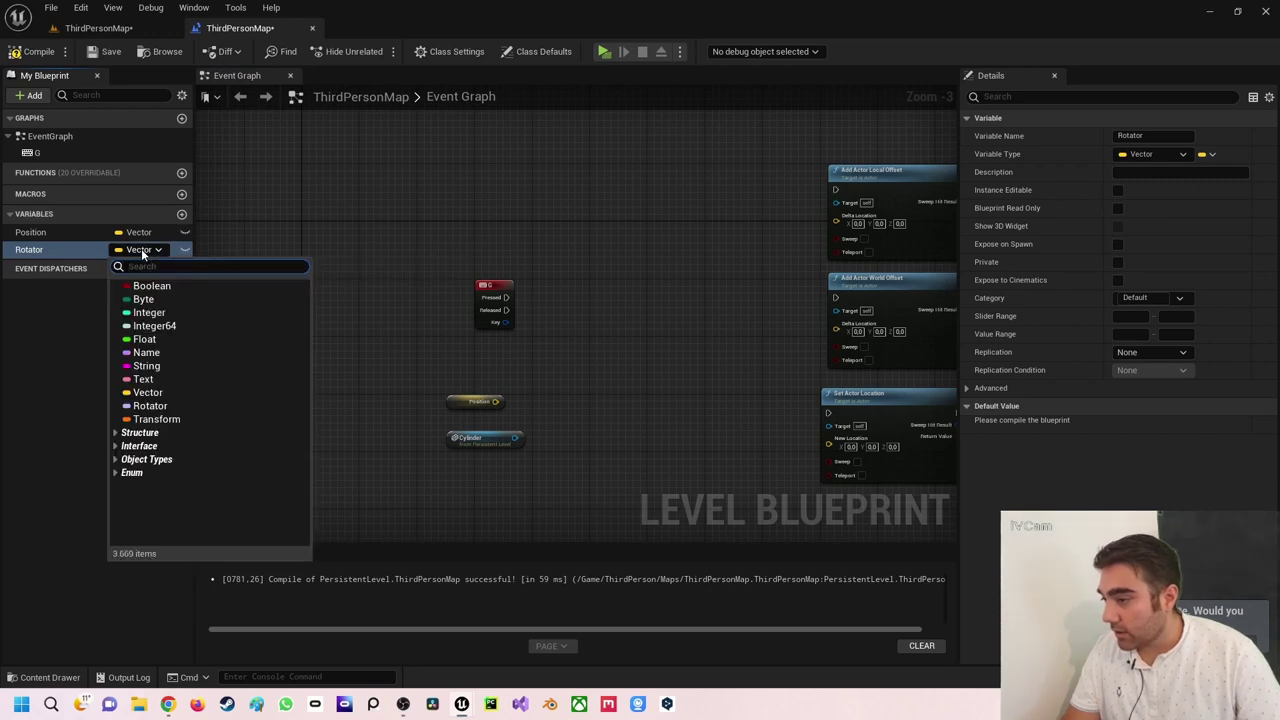
left_click(165, 405)
left_click(39, 51)
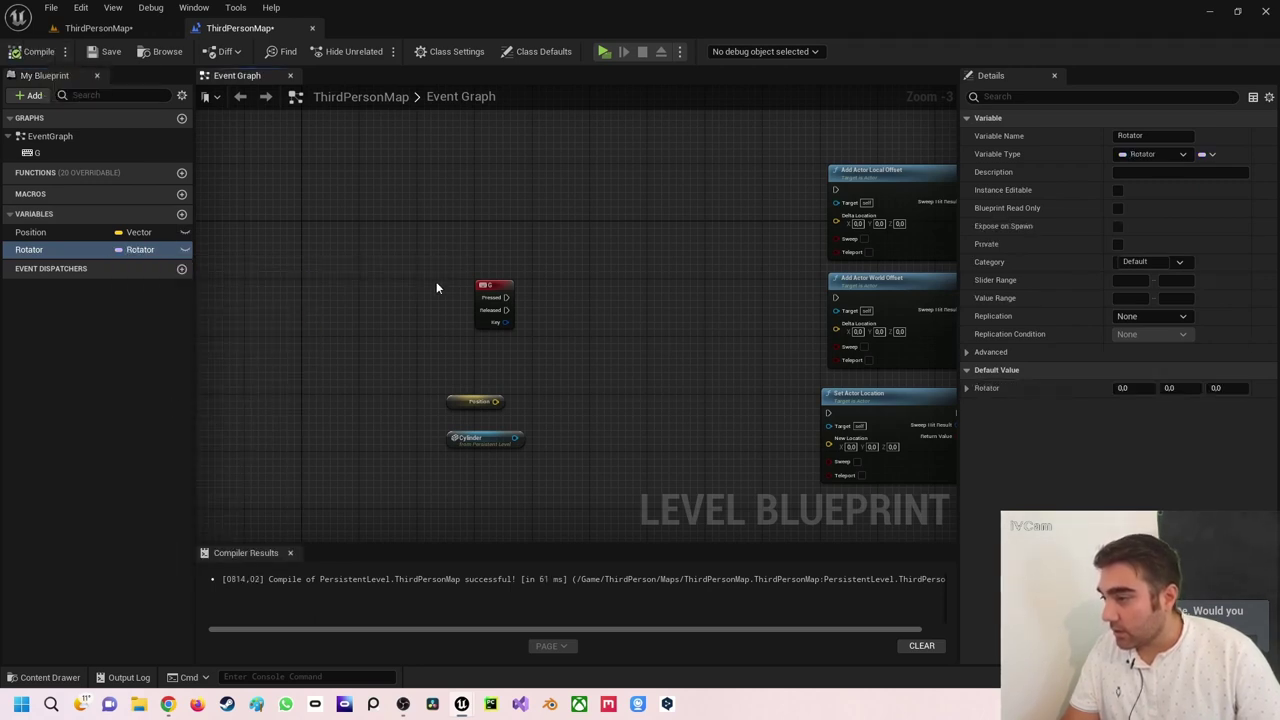
right_click_drag(436, 281, 315, 254)
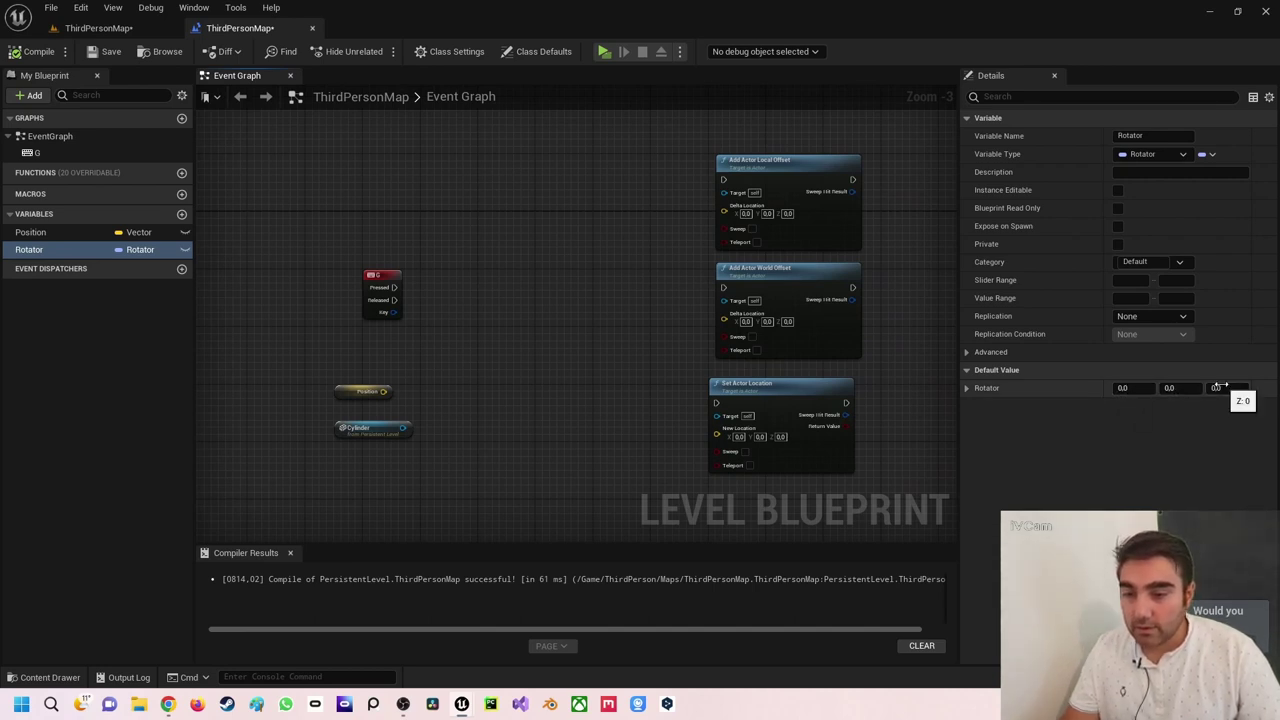
Step: Drop a Rotator getter into the graph, split its pin into separate components, then return to the level
left_click_drag(29, 249, 428, 298, "ctrl")
right_click(449, 300)
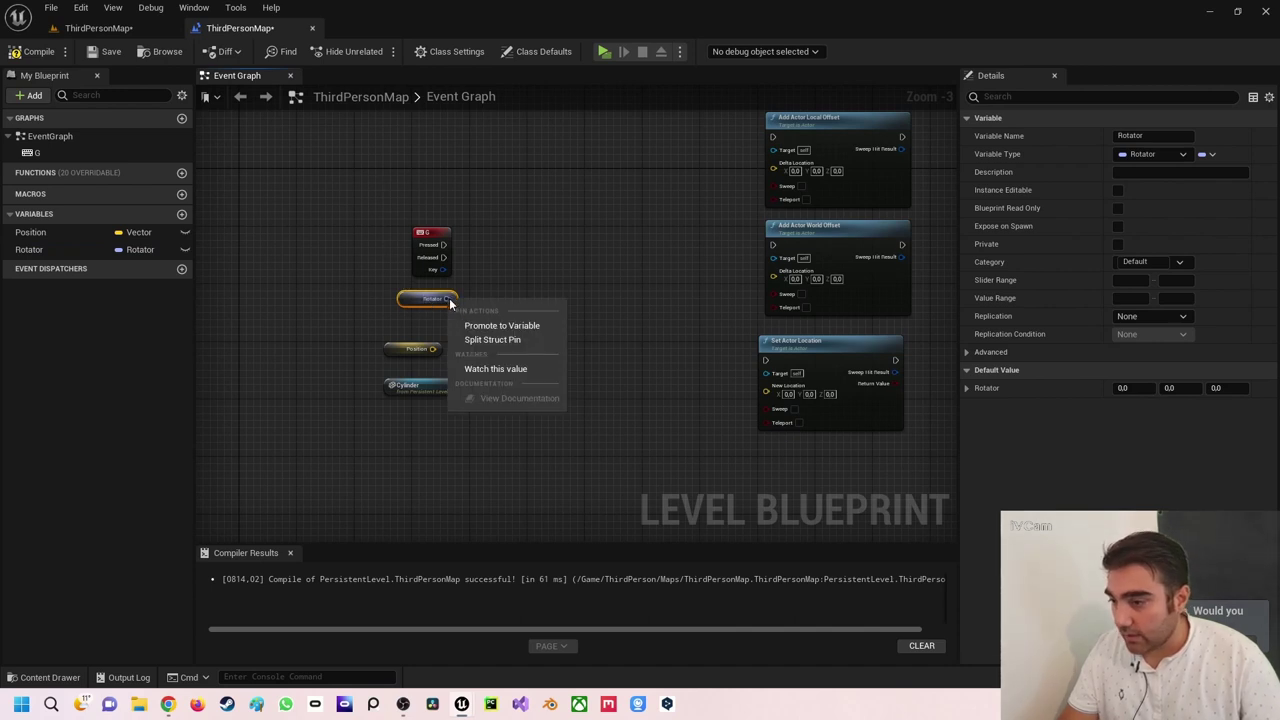
left_click(492, 339)
scroll(432, 313, "up", 3)
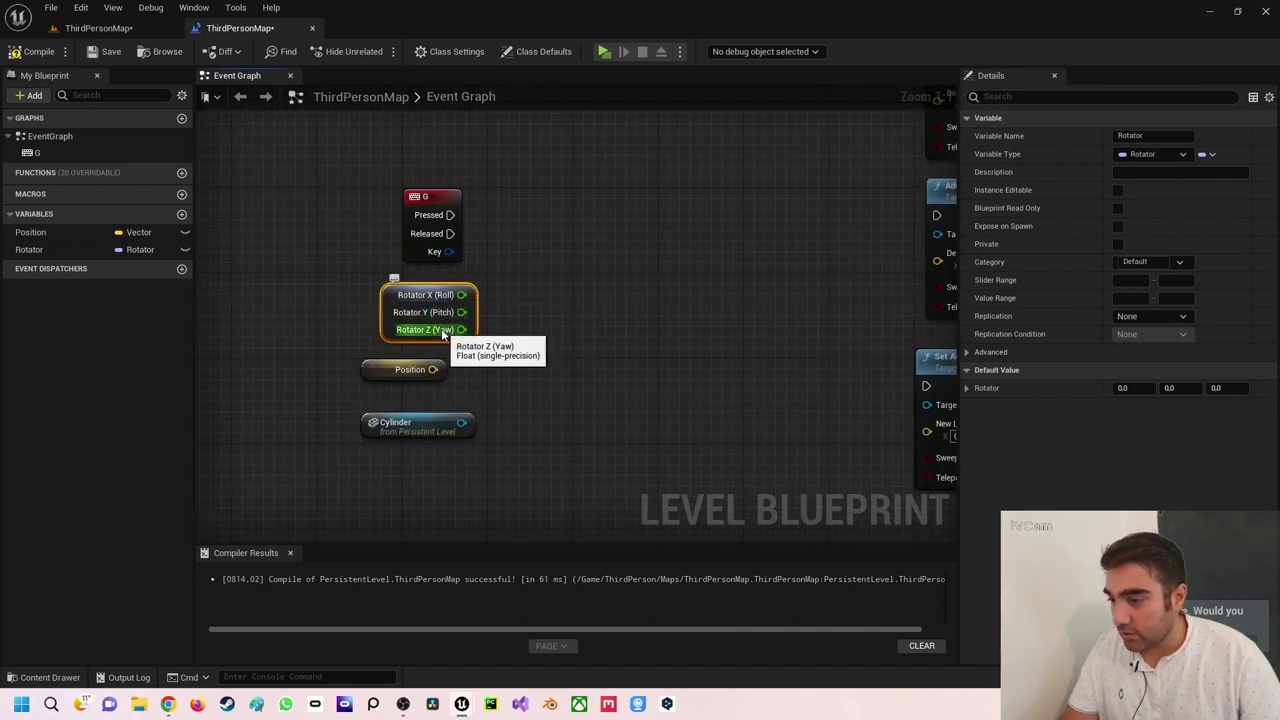
left_click(98, 28)
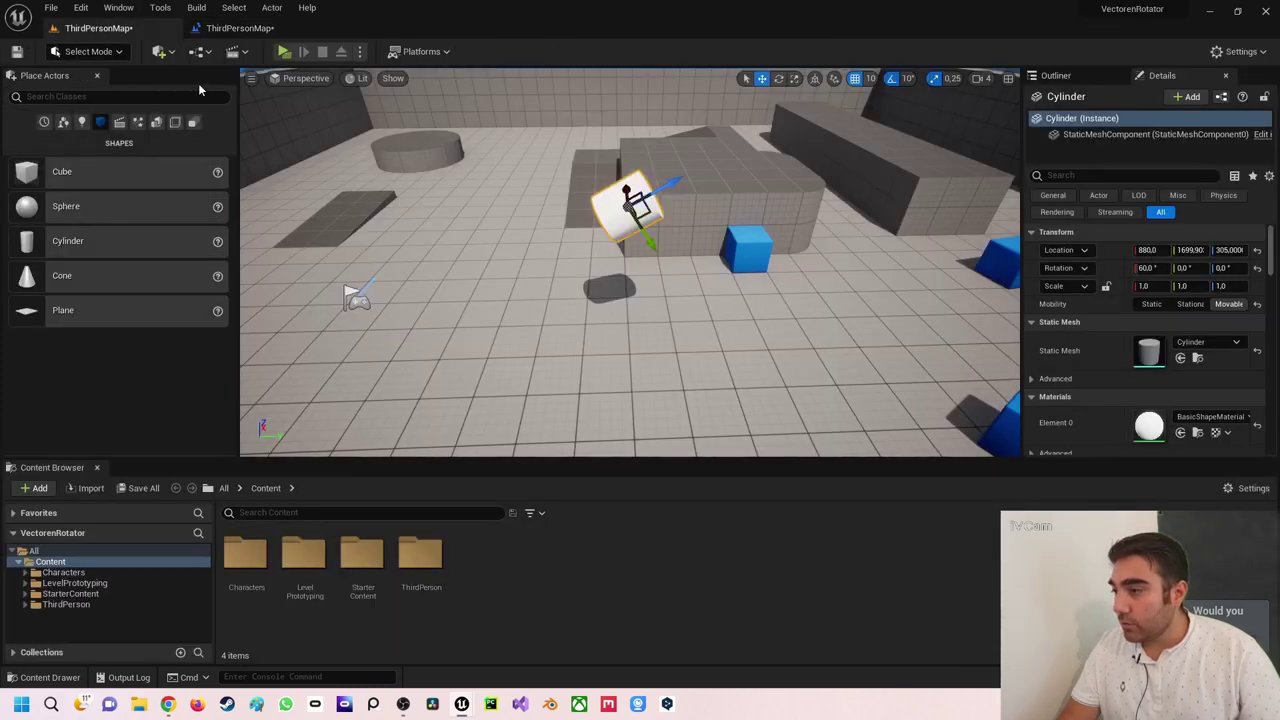
Step: Focus and orbit on the Cylinder with its rotation gizmo shown in world and local space
left_click(780, 80)
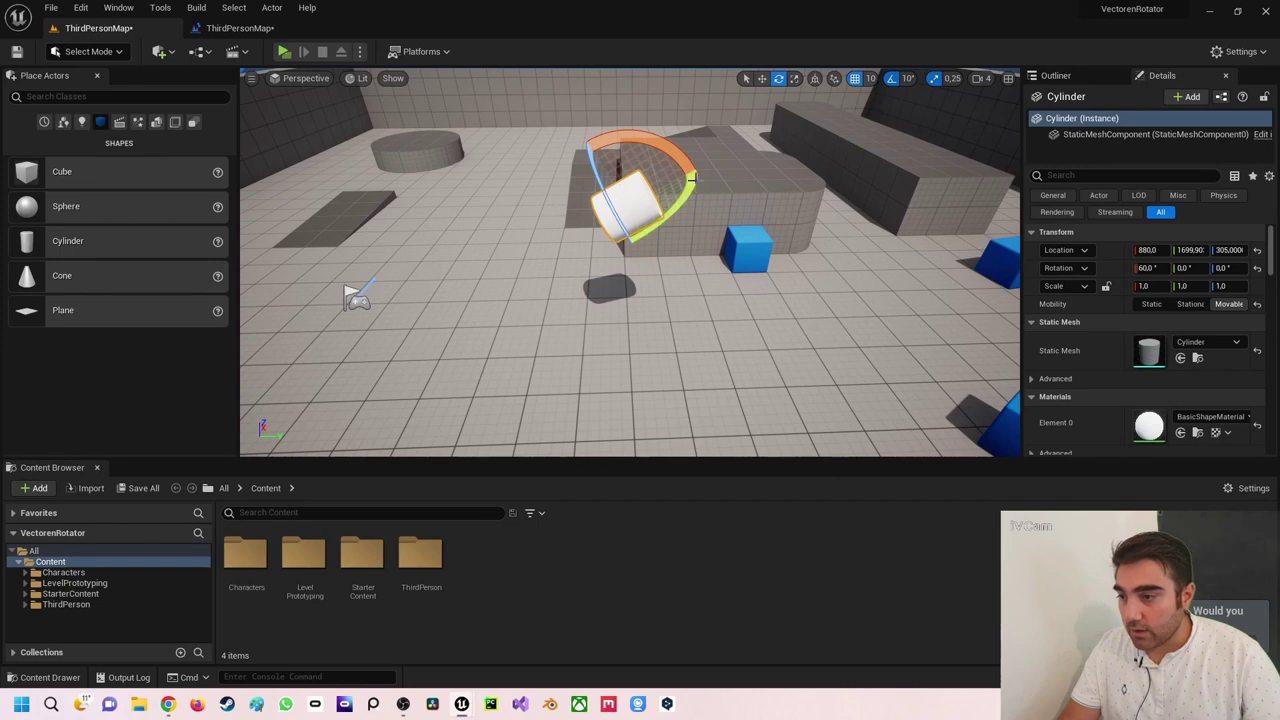
left_click(814, 78)
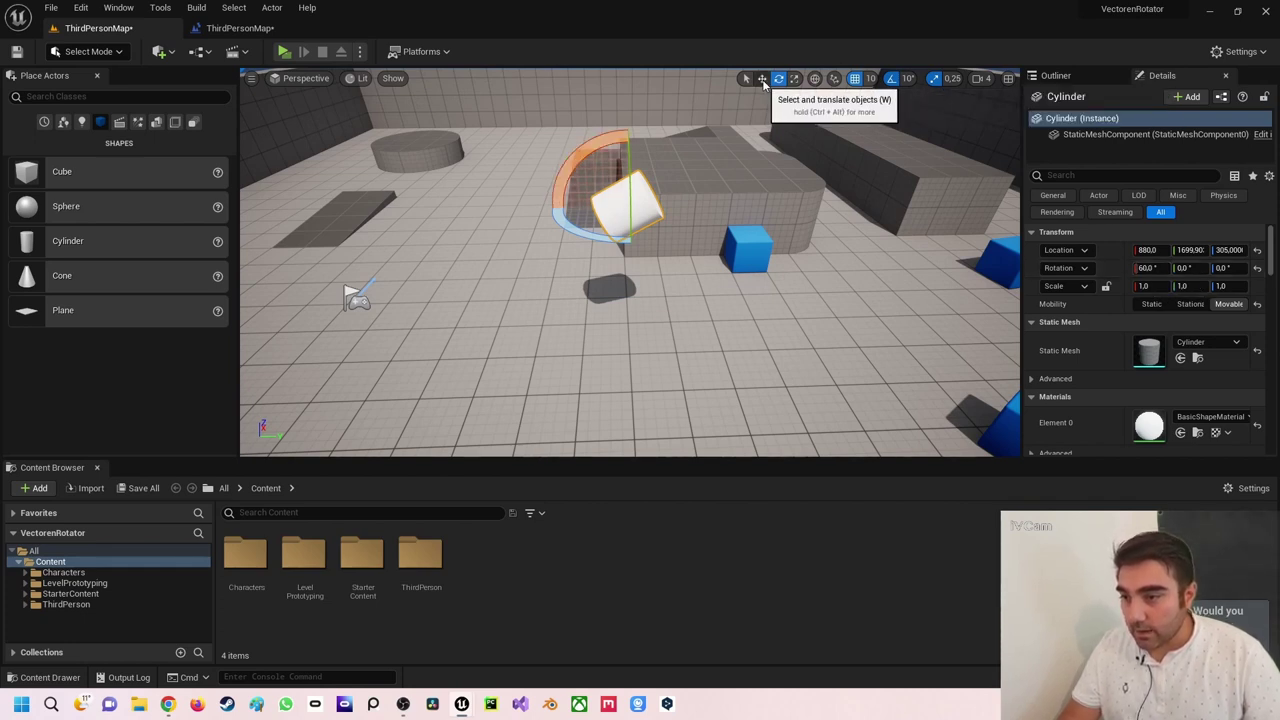
left_click(762, 78)
key("f")
mouse_move(600, 207)
left_mouse_down("alt")
mouse_move(652, 276)
mouse_move(645, 227)
left_mouse_up("alt")
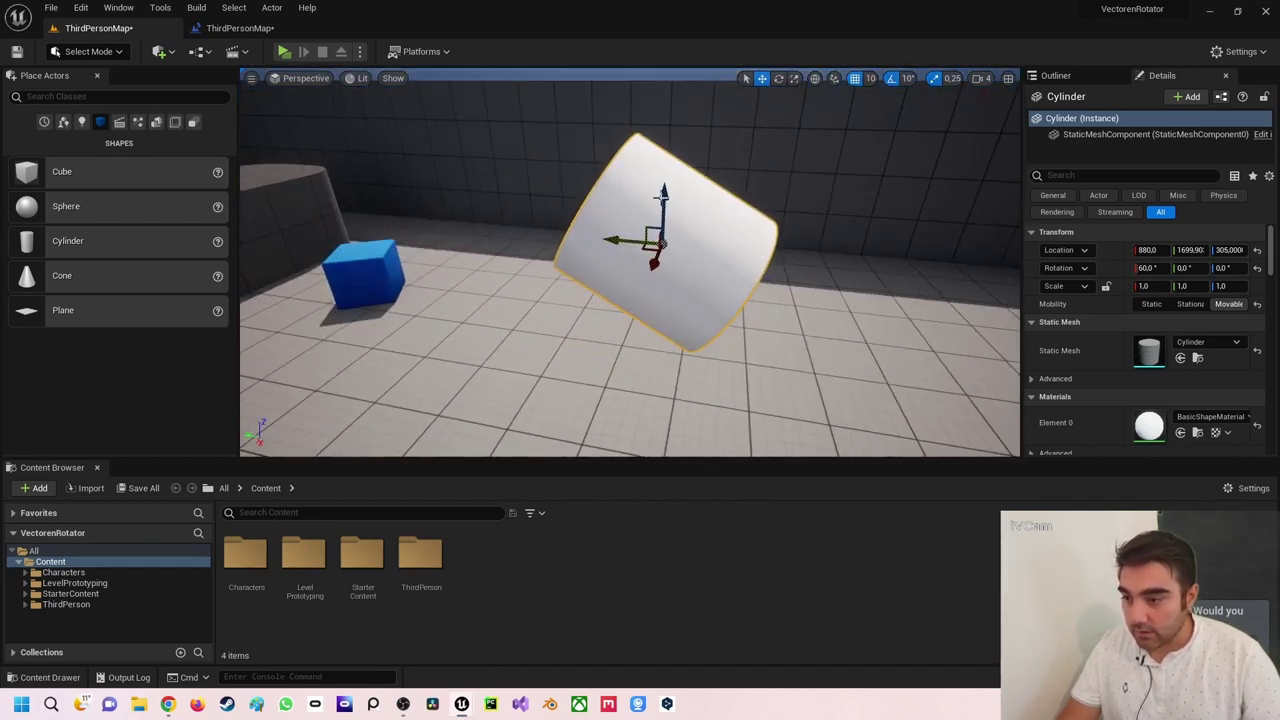
left_click(777, 82)
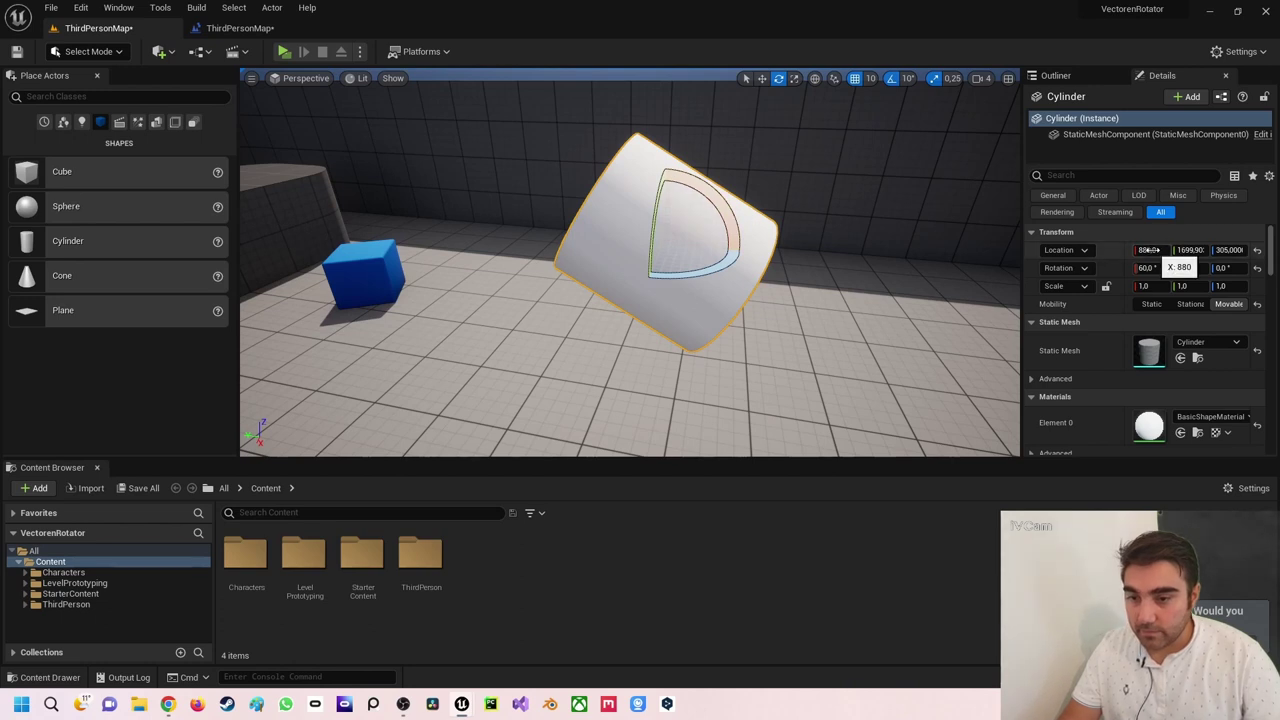
Step: Check the Cylinder's Location X of 880 and compare its axes with the Rotator pins
left_click(1148, 250)
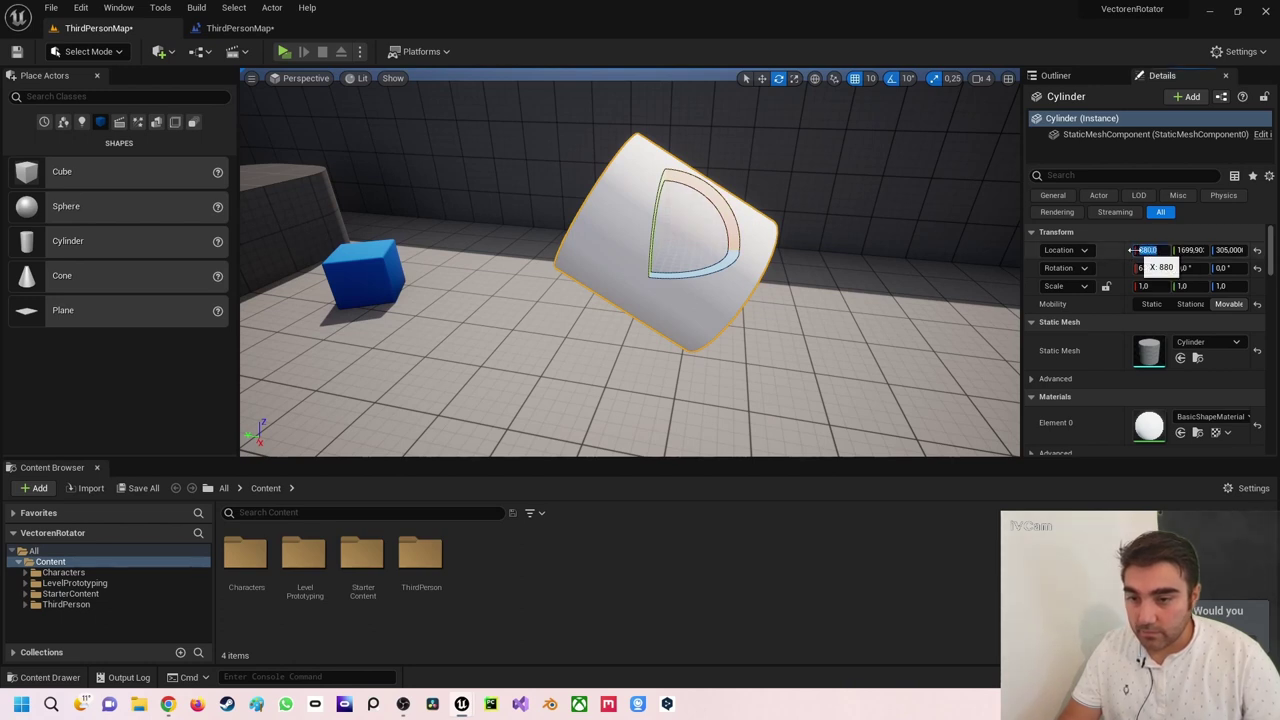
left_click(1072, 254)
left_click(1074, 253)
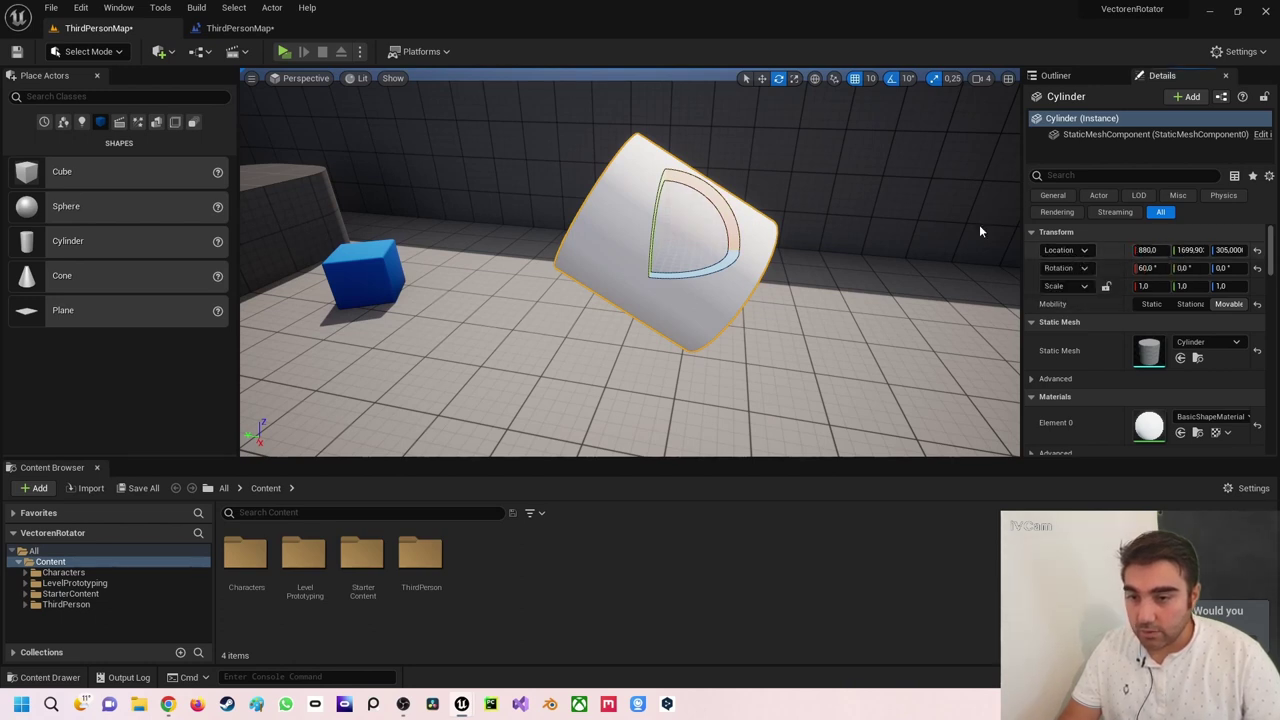
left_click(239, 28)
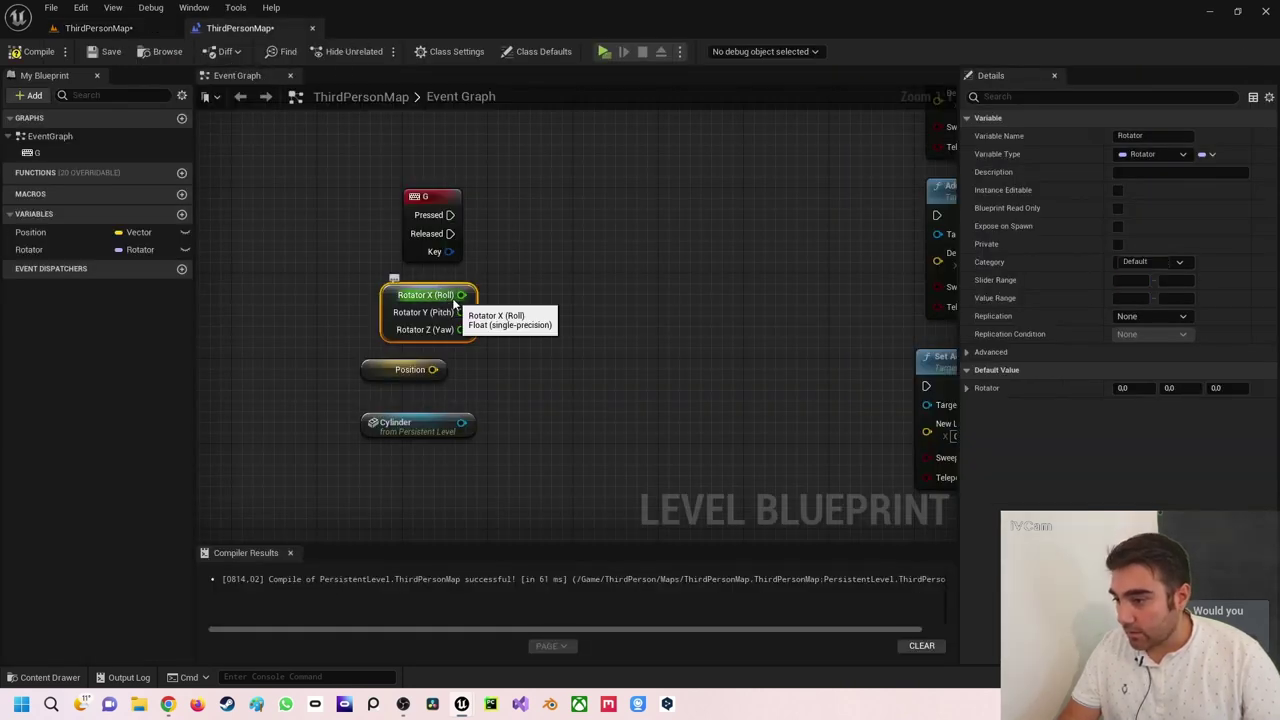
left_click(98, 28)
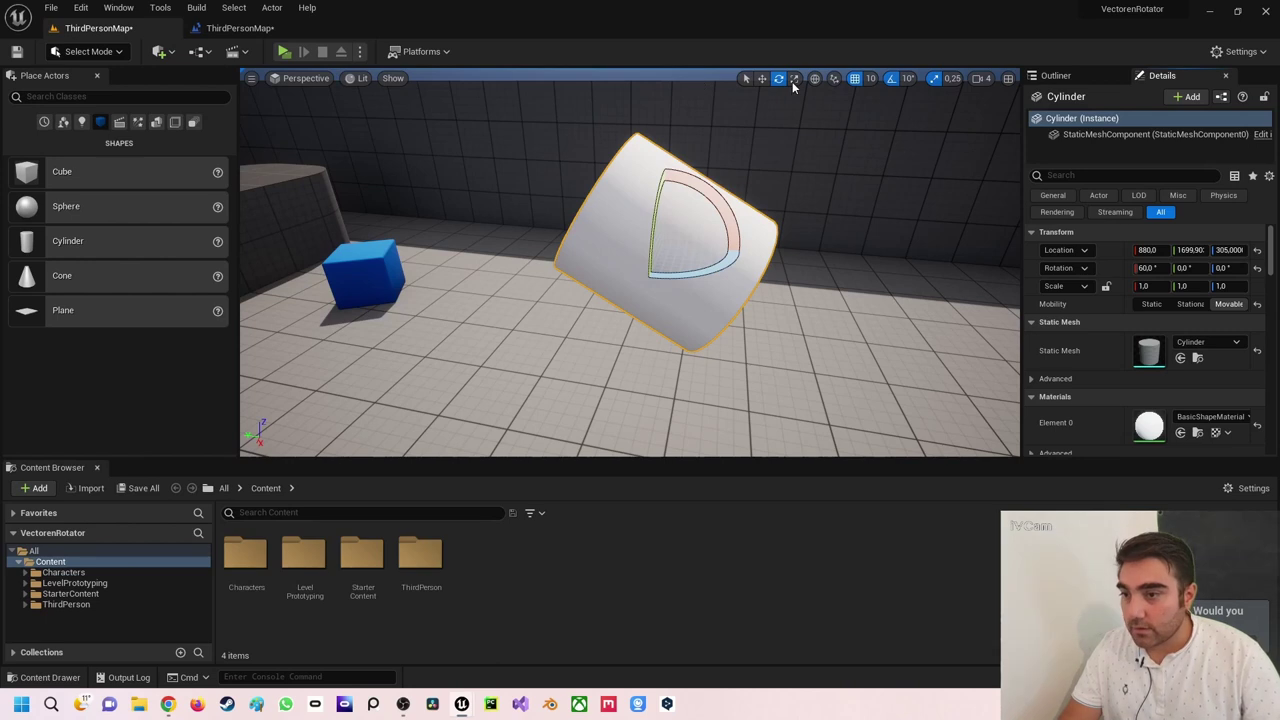
Step: Rotate the cylinder to 50 degrees on Y, then return to the Level Blueprint's Rotator pins
left_click(761, 79)
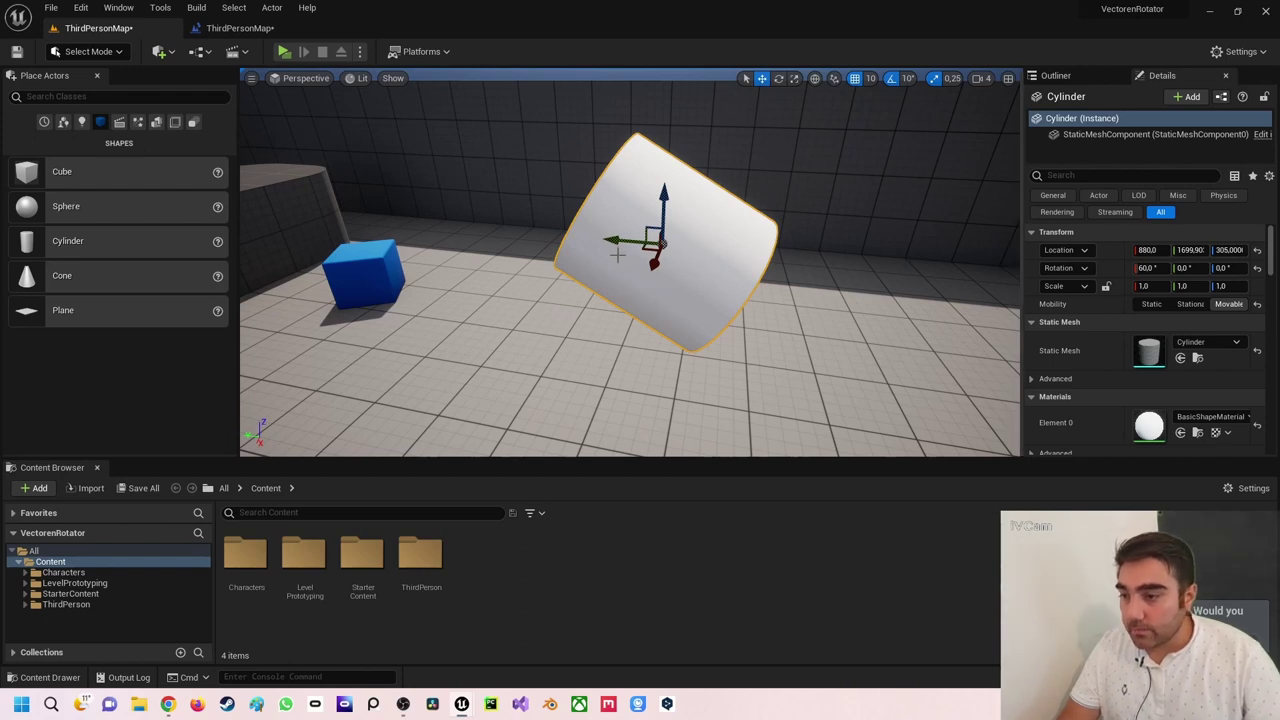
left_click(779, 79)
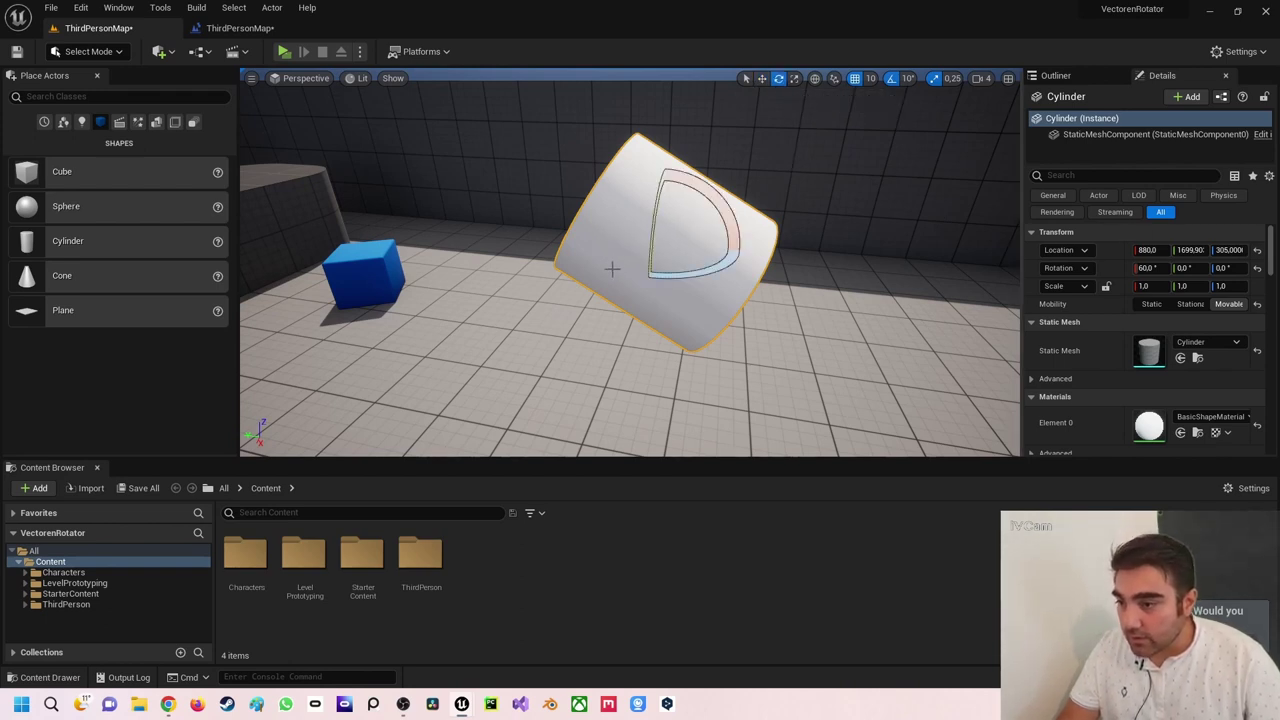
mouse_move(652, 255)
left_mouse_down()
mouse_move(650, 320)
mouse_move(650, 300)
left_mouse_up()
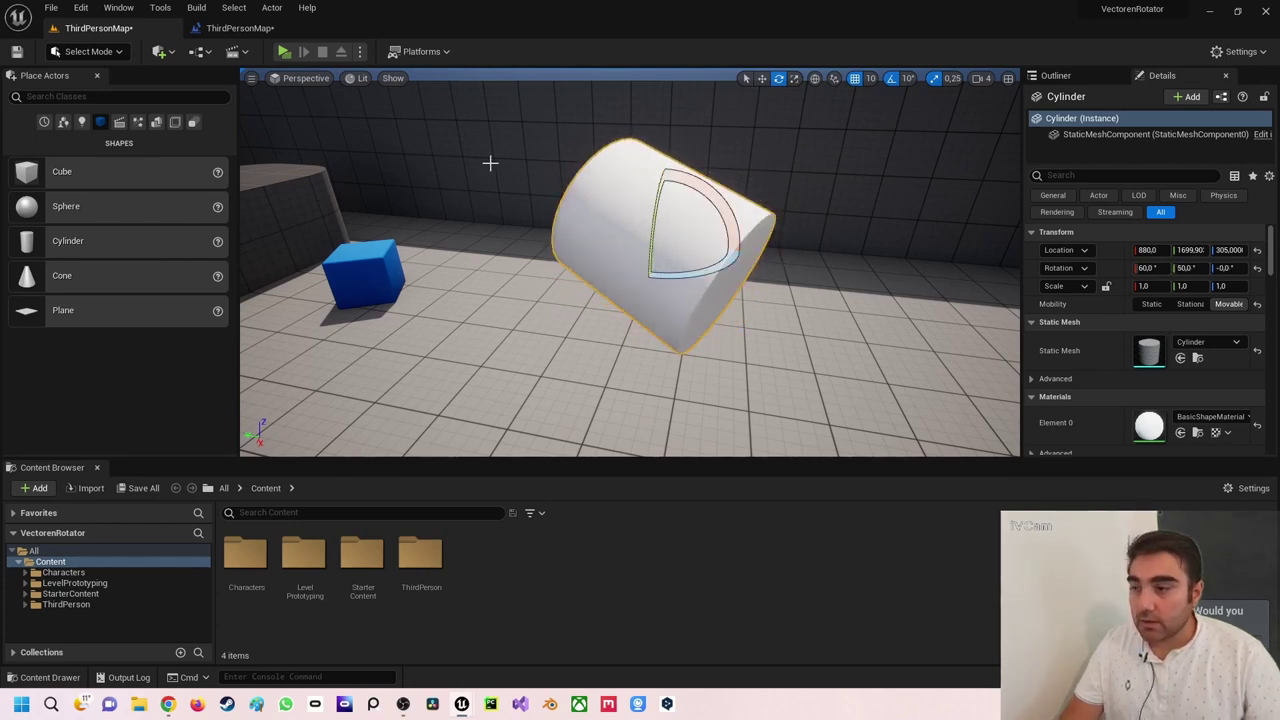
left_click(240, 28)
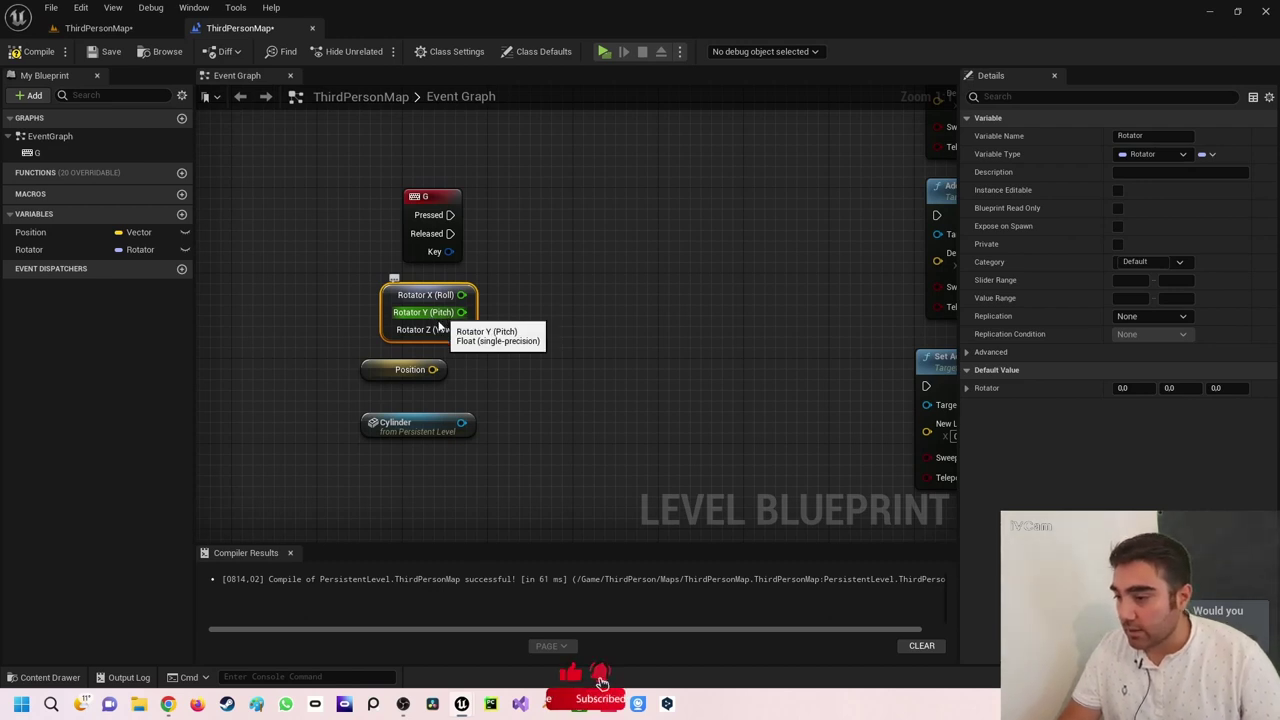
Step: View the cylinder tilted 60° X and 50° Y in ThirdPersonMap, briefly rechecking the Rotator pins
left_click(100, 28)
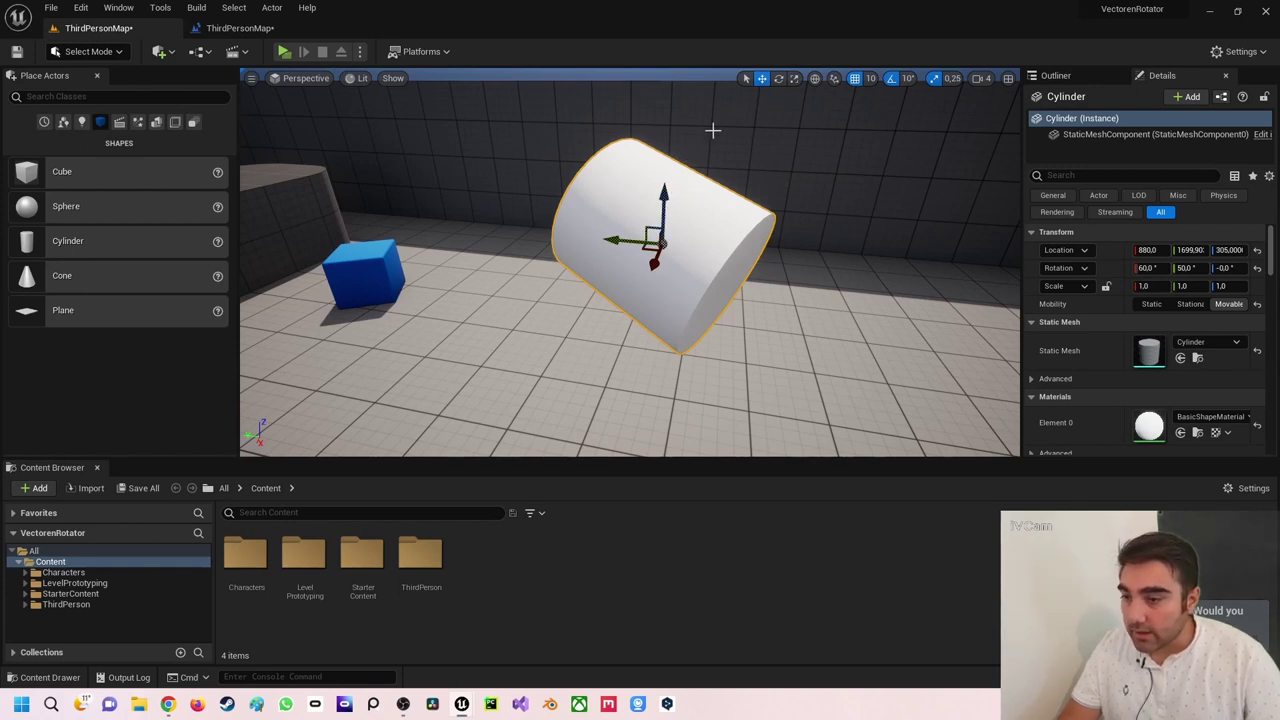
left_click(225, 28)
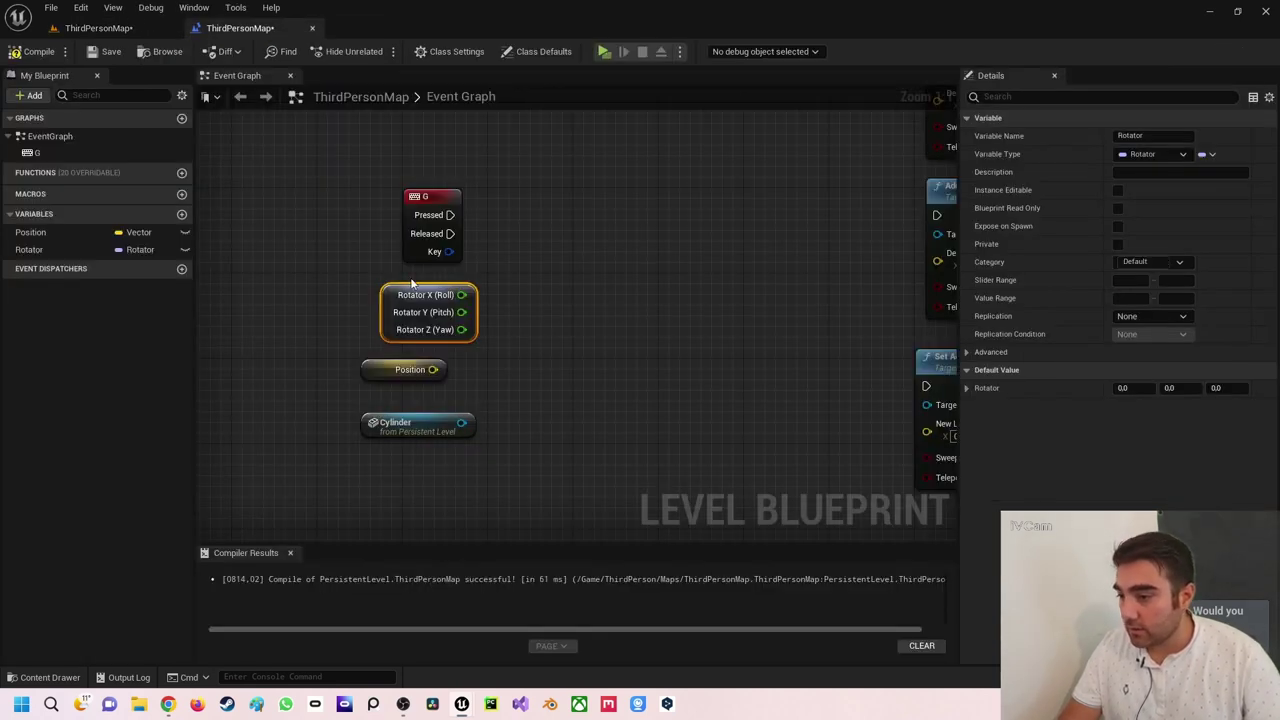
left_click(158, 28)
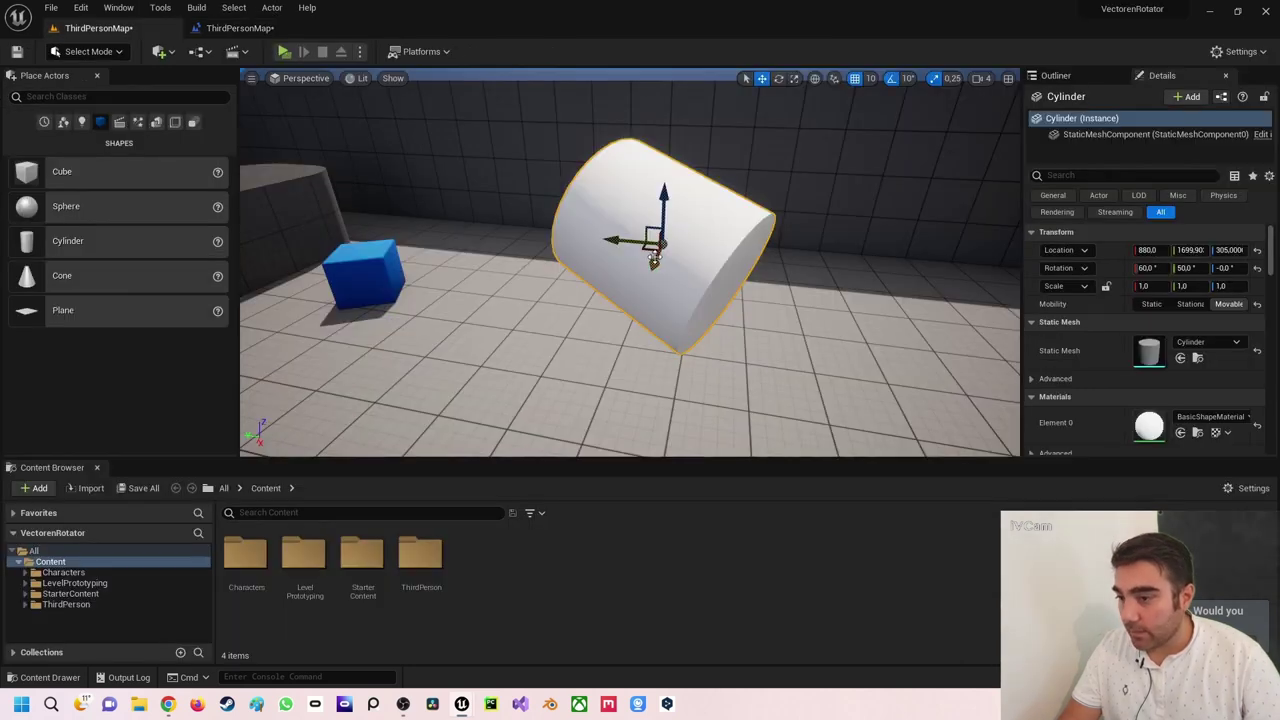
Step: Rotate the cylinder on several axes to roughly -28, 23, -141, then deselect the Level Blueprint's Rotator node
left_click(779, 78)
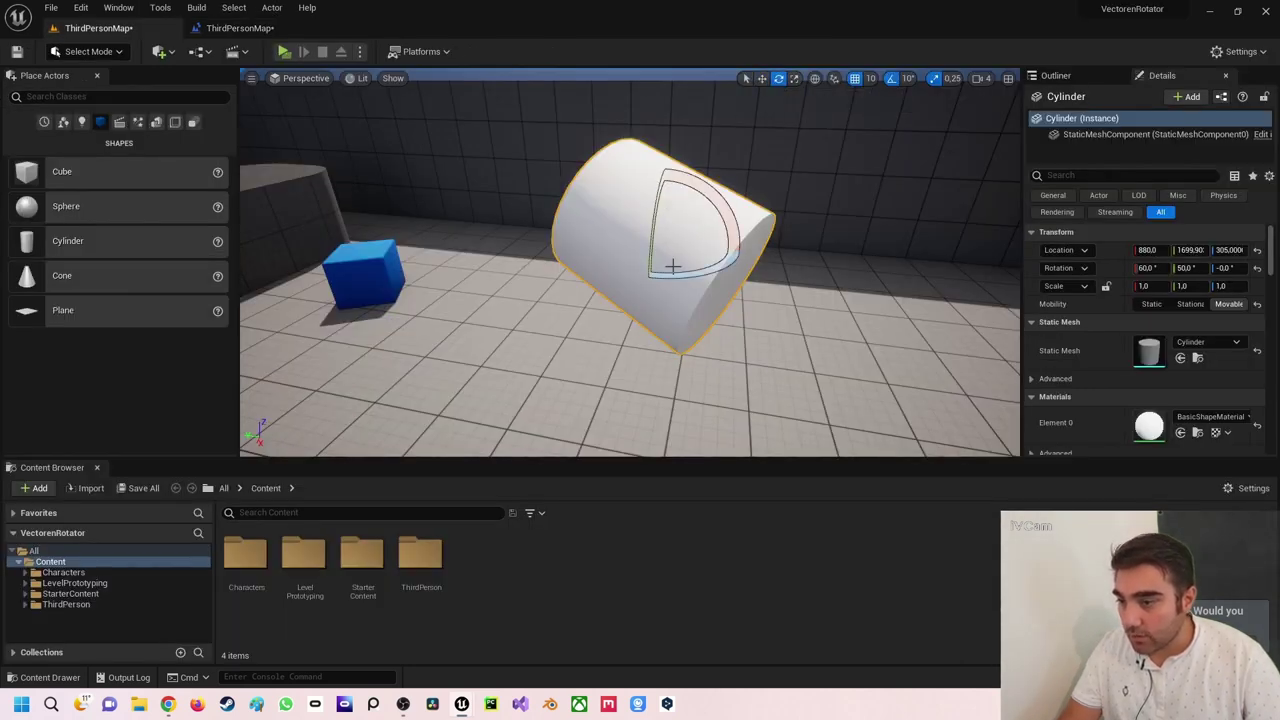
mouse_move(673, 265)
left_mouse_down()
mouse_move(648, 276)
mouse_move(676, 177)
left_mouse_up()
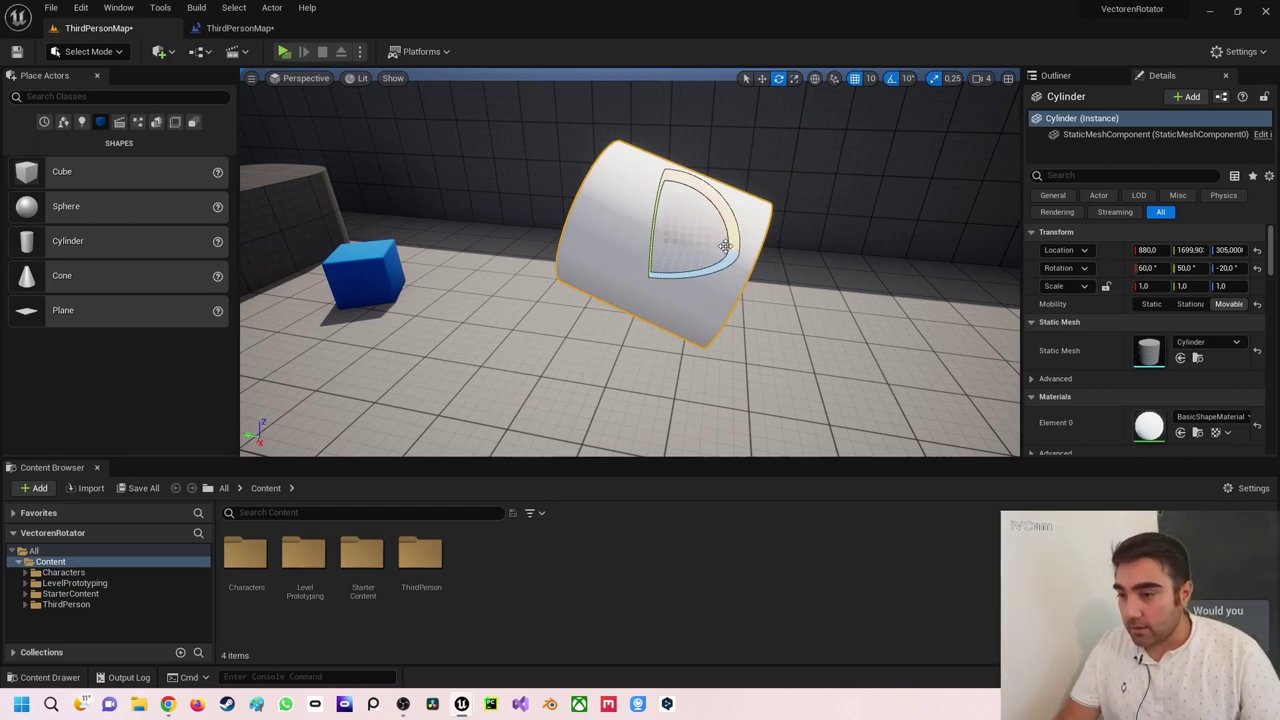
mouse_move(719, 262)
left_mouse_down()
mouse_move(647, 280)
mouse_move(716, 257)
mouse_move(680, 285)
left_mouse_up()
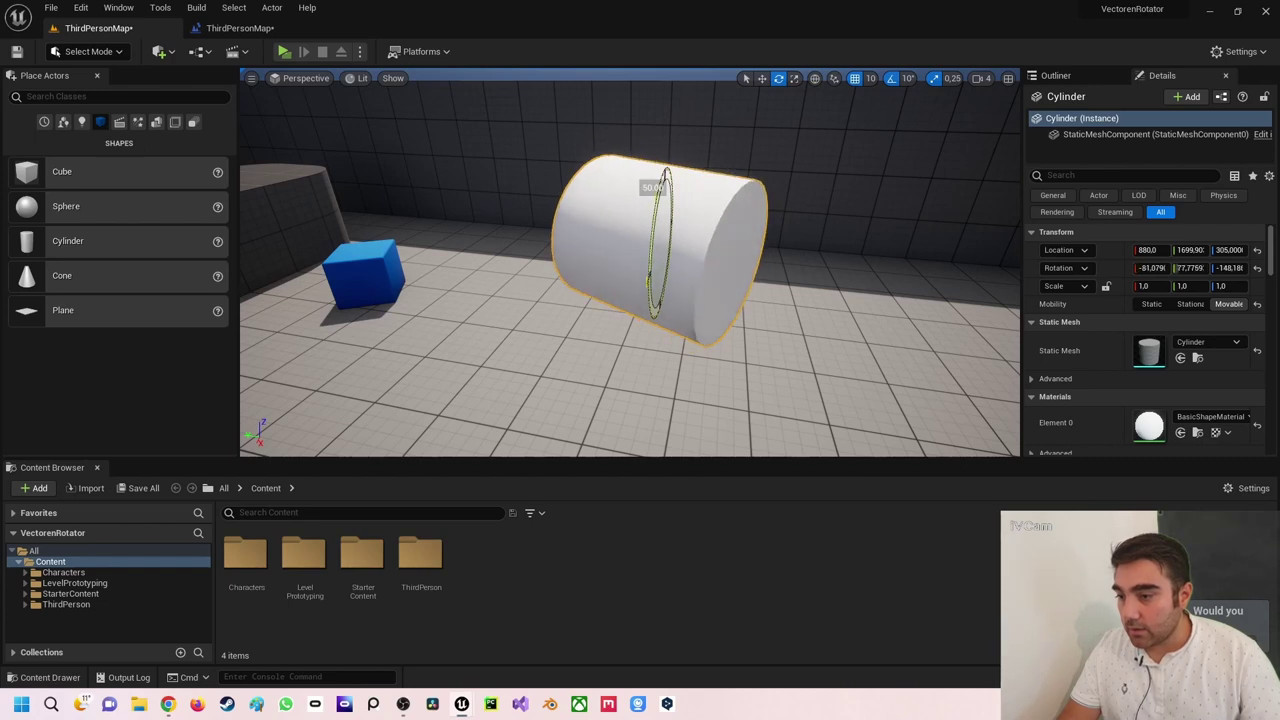
mouse_move(734, 212)
left_mouse_down()
mouse_move(598, 186)
mouse_move(743, 251)
mouse_move(740, 220)
left_mouse_up()
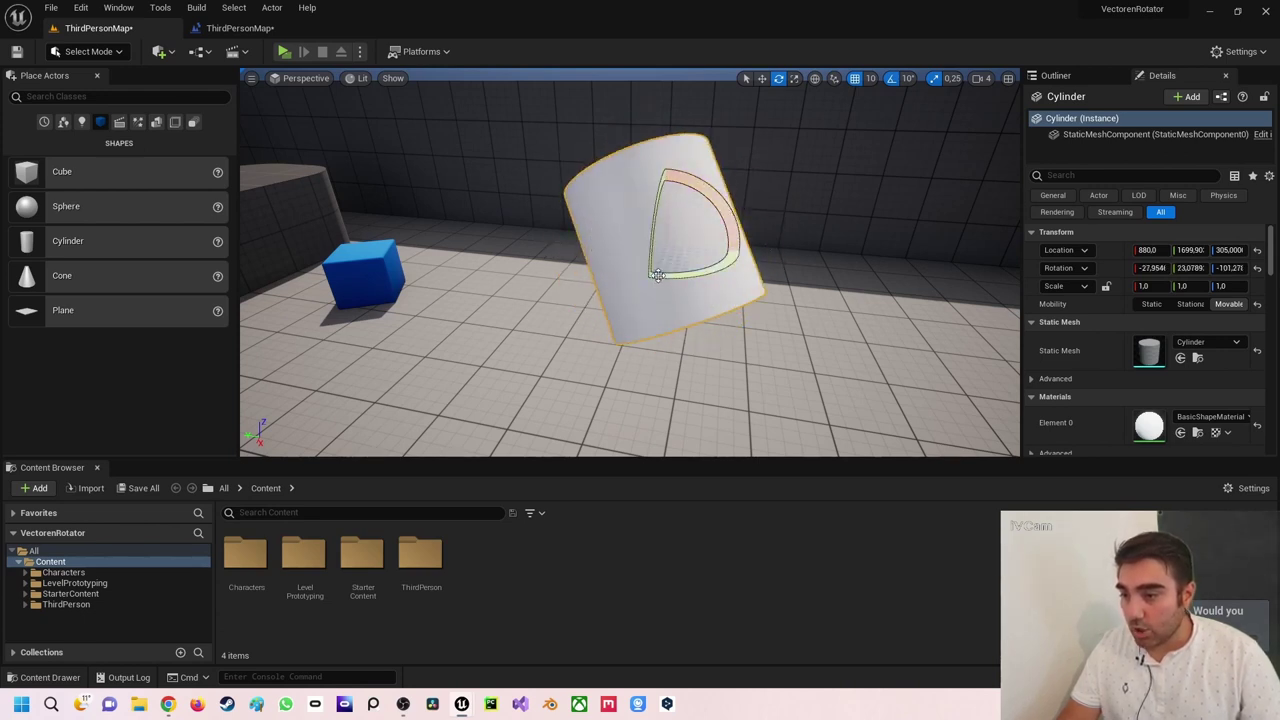
mouse_move(660, 282)
left_mouse_down()
mouse_move(680, 283)
mouse_move(525, 407)
left_mouse_up()
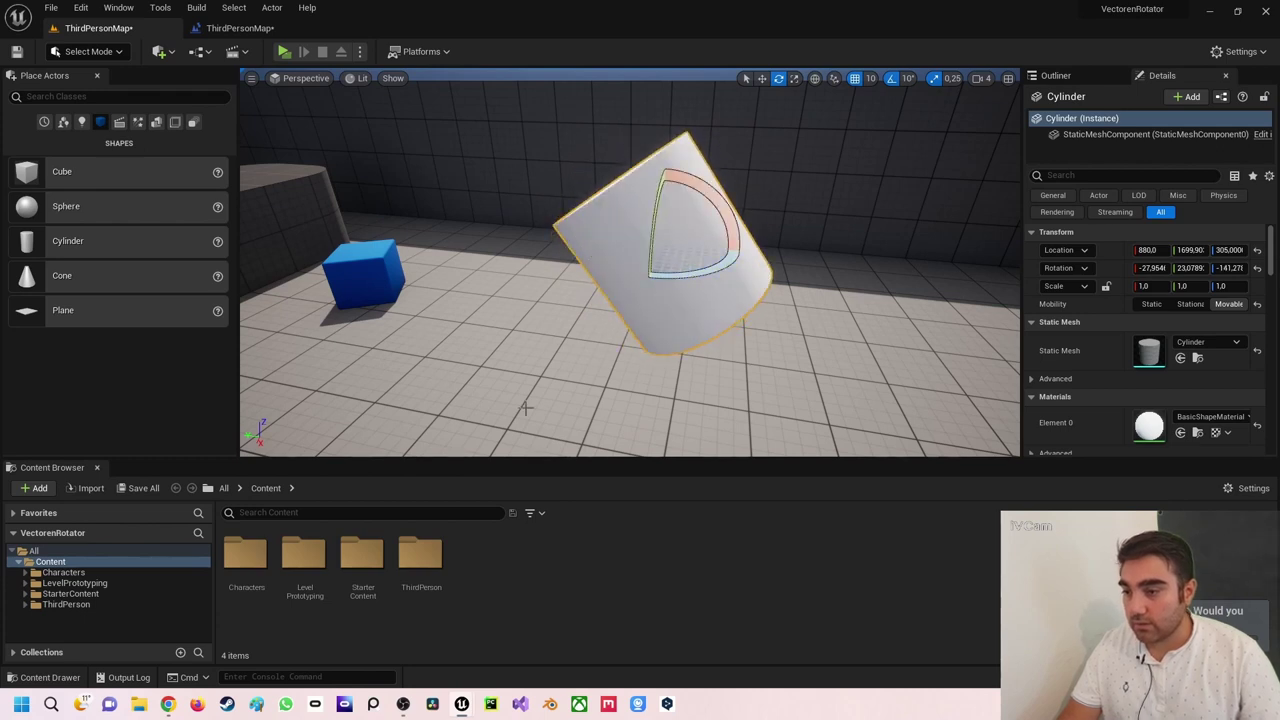
left_click(240, 28)
left_click(613, 307)
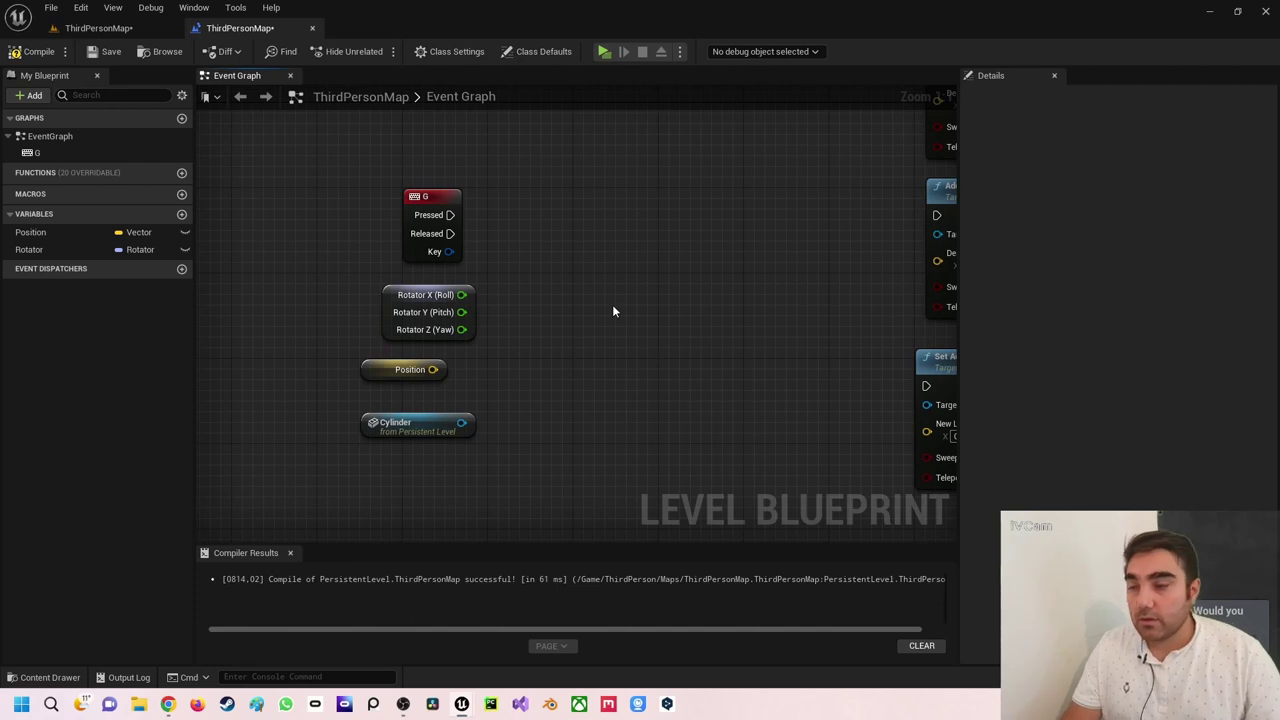
Step: Zoom out to -3 and pan so the G event, Rotator, Position, Cylinder and movement nodes all show
scroll(708, 294, "down", 2)
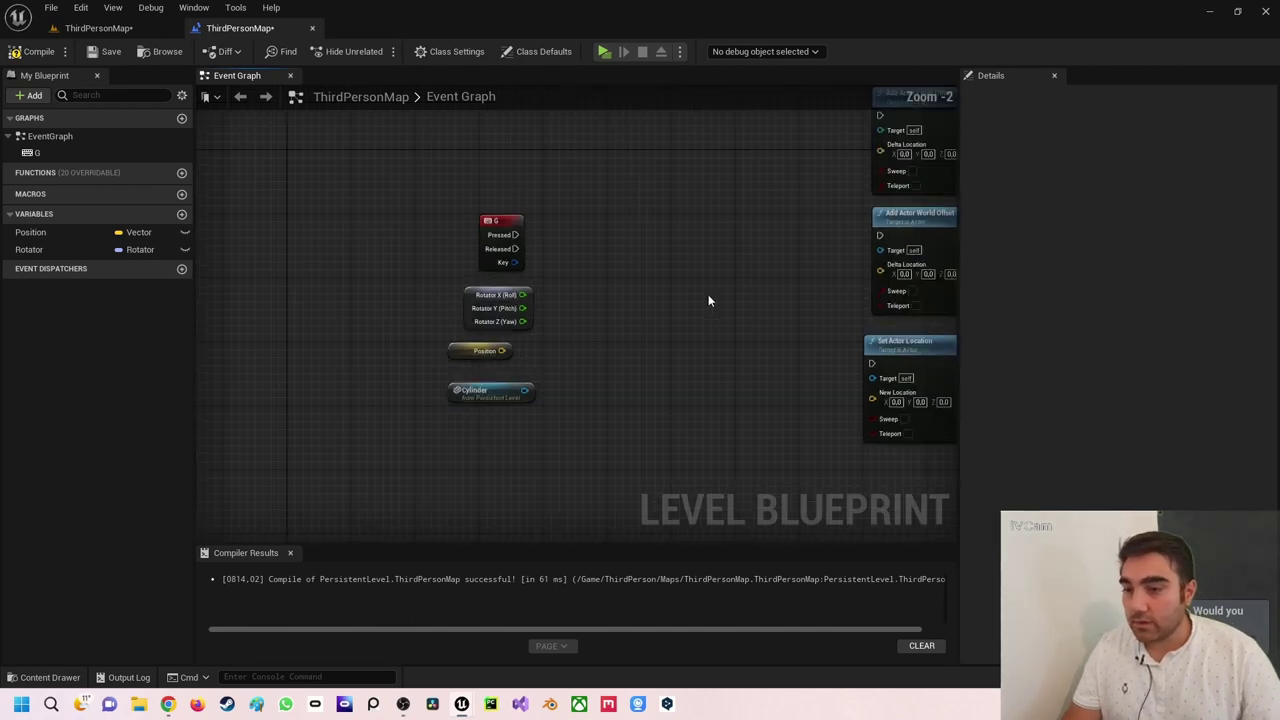
right_click_drag(731, 286, 640, 349)
scroll(640, 348, "down", 1)
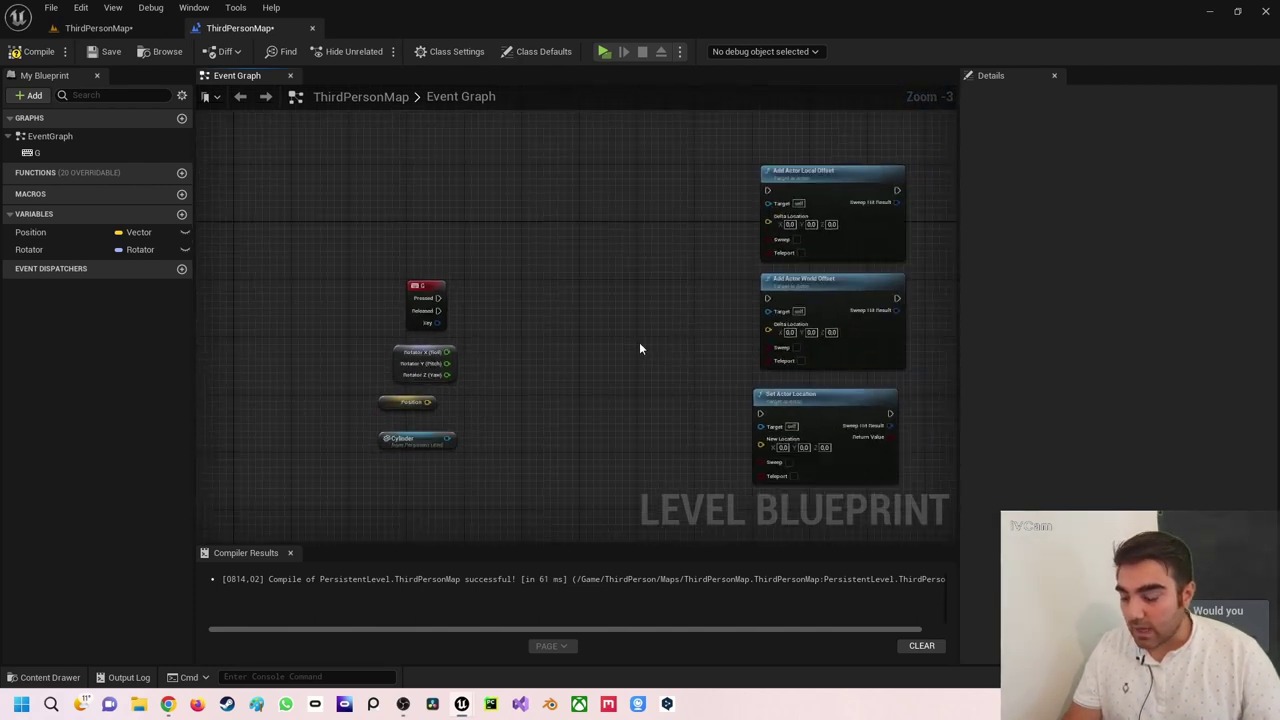